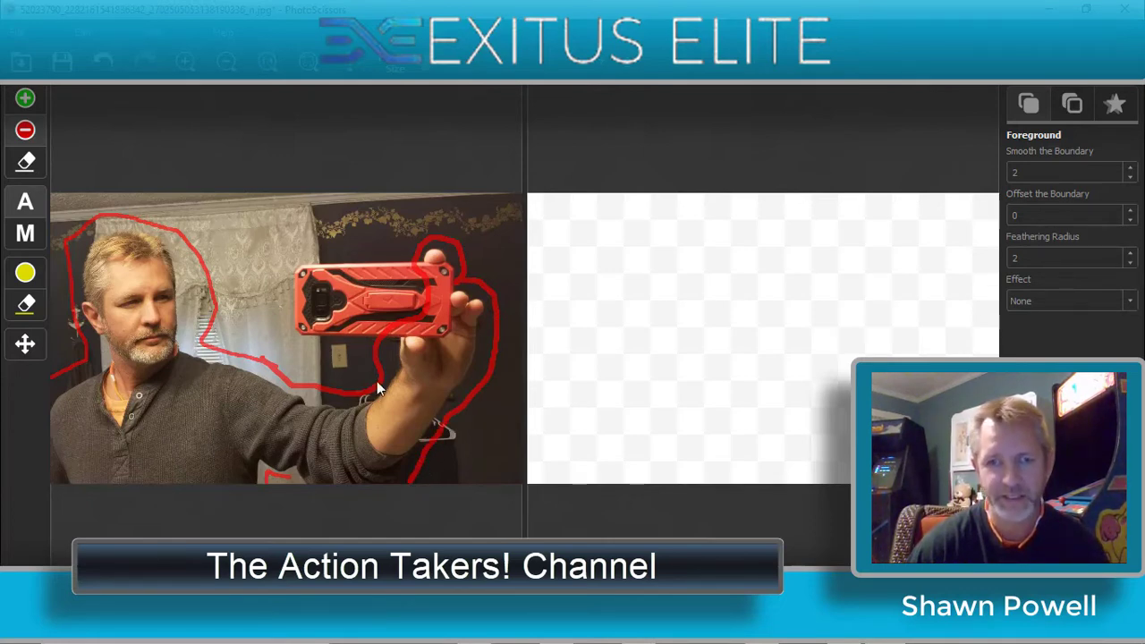
Mark the curtain, the phone and the dark wall around the raised hand as background.
mouse_move(219, 318)
mouse_down()
mouse_move(359, 286)
mouse_move(339, 236)
mouse_move(218, 208)
mouse_move(160, 210)
mouse_move(448, 215)
mouse_up()
drag(506, 280, 513, 420)
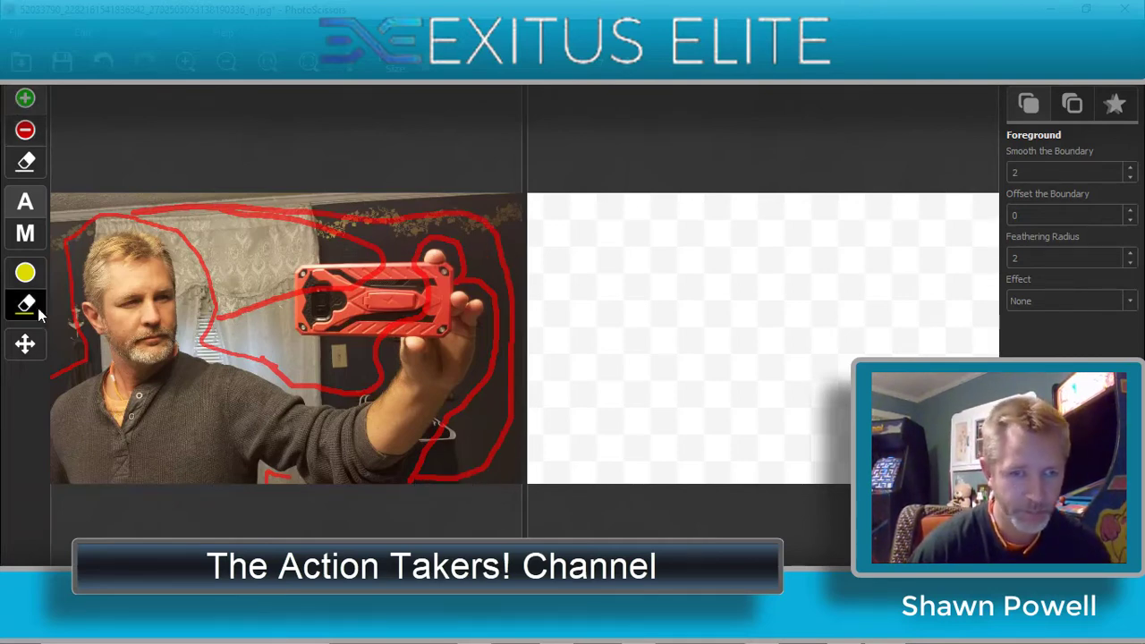
Mark the man's shoulder, neck, head outline and sweater sleeve as foreground with a continuous inner outline.
click(25, 344)
scroll(257, 386, up, 3)
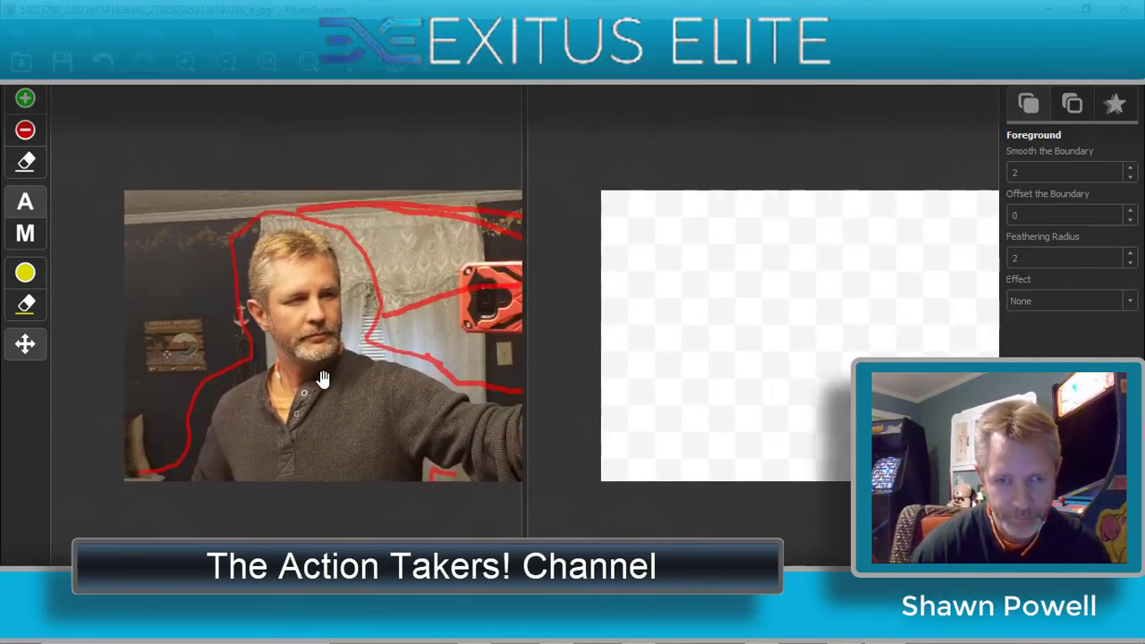
click(25, 98)
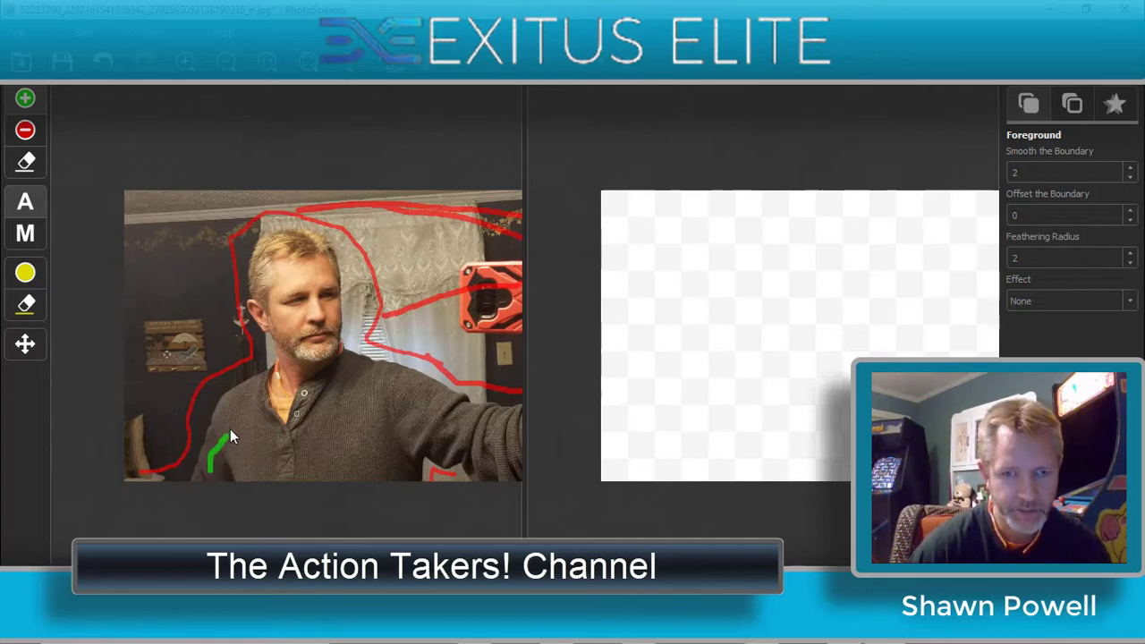
drag(309, 353, 284, 325)
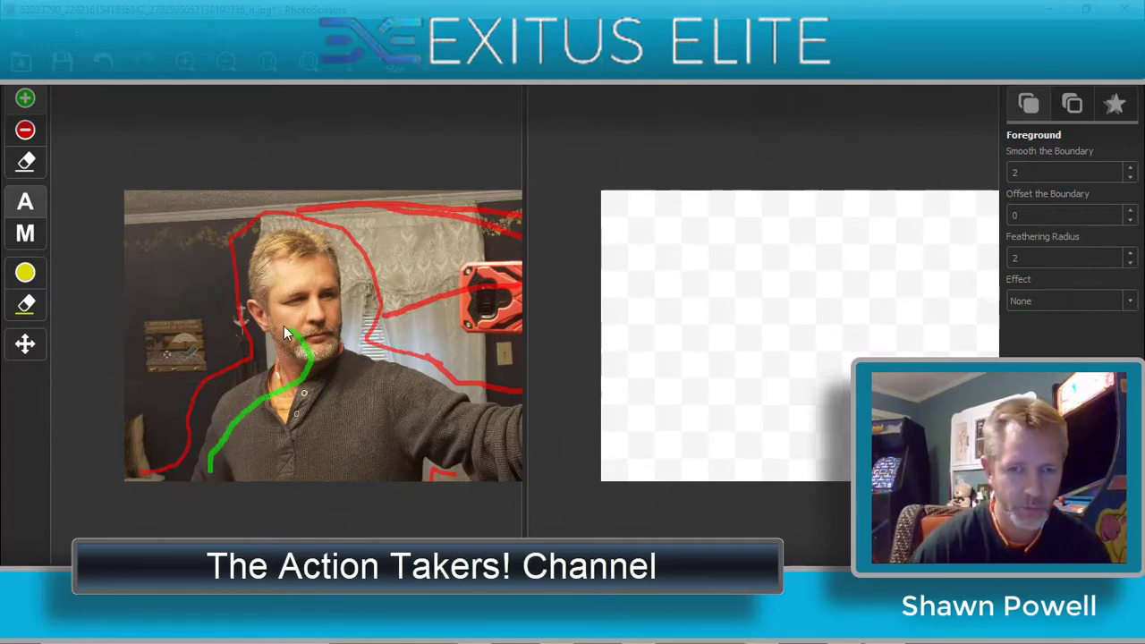
drag(252, 280, 274, 251)
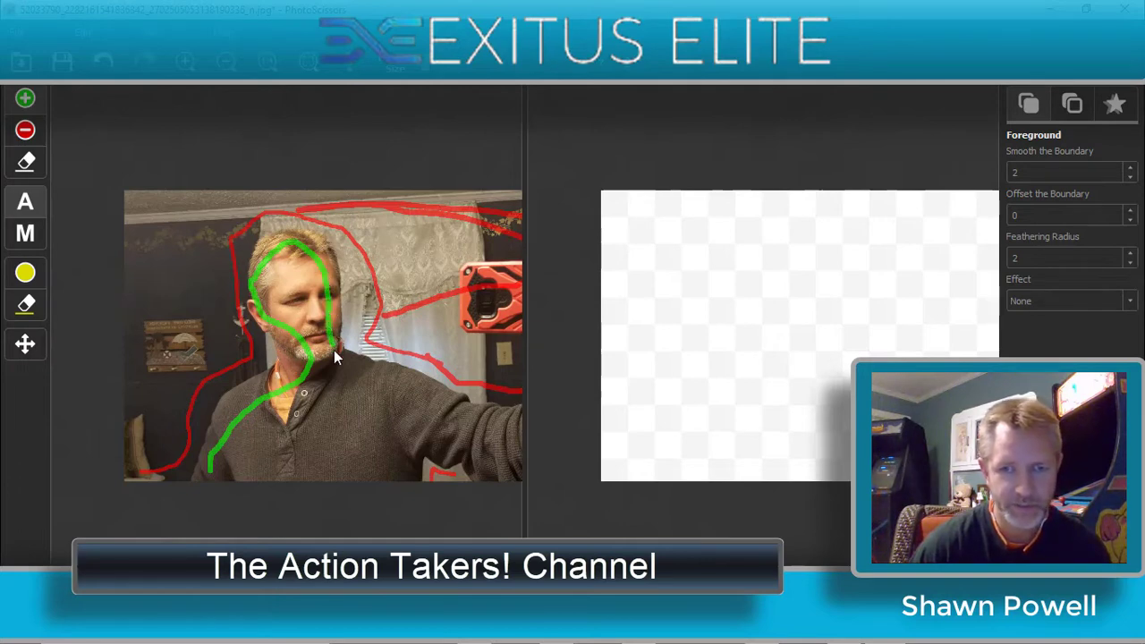
drag(359, 375, 389, 392)
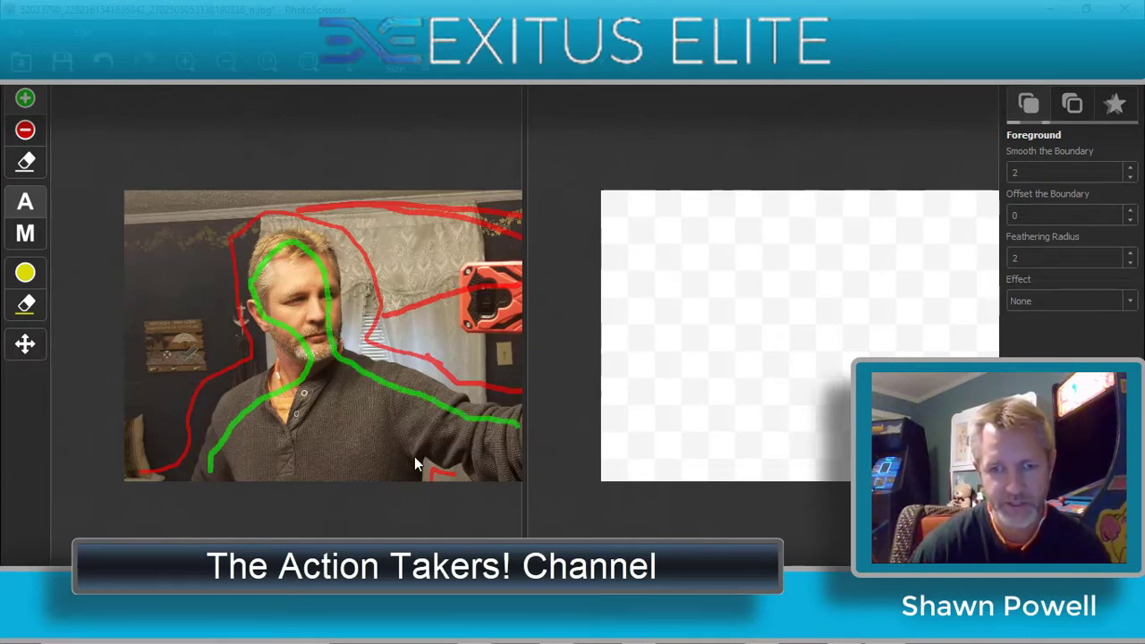
mouse_move(398, 475)
mouse_down()
mouse_move(424, 445)
mouse_move(487, 471)
mouse_up()
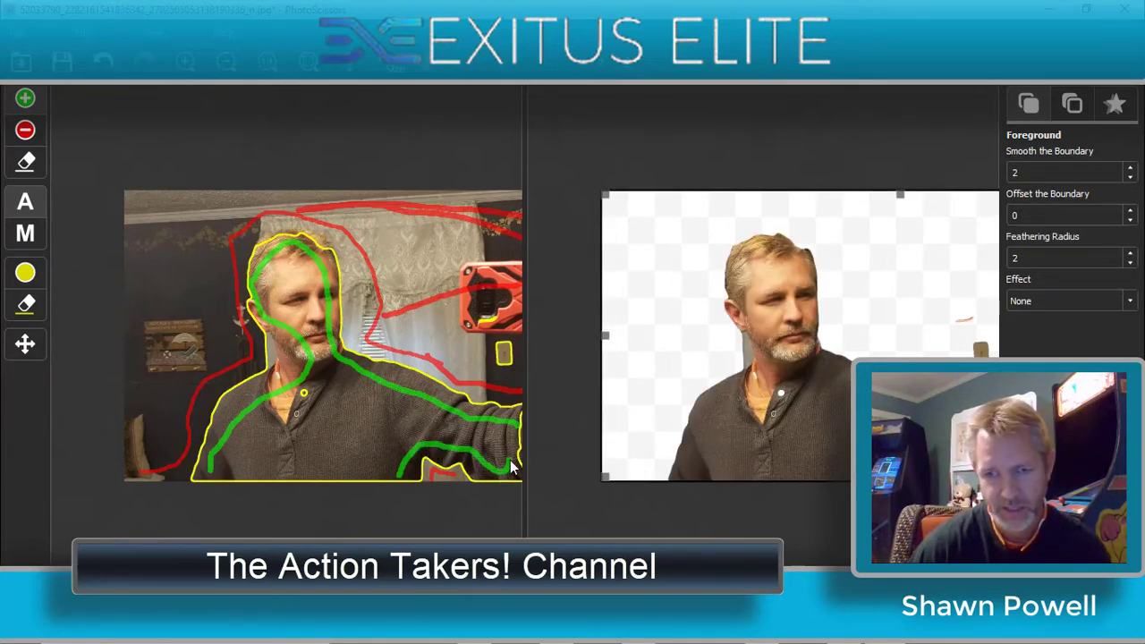
Mark the bare forearm, palm and fingers holding the phone as foreground.
click(25, 344)
drag(412, 382, 230, 384)
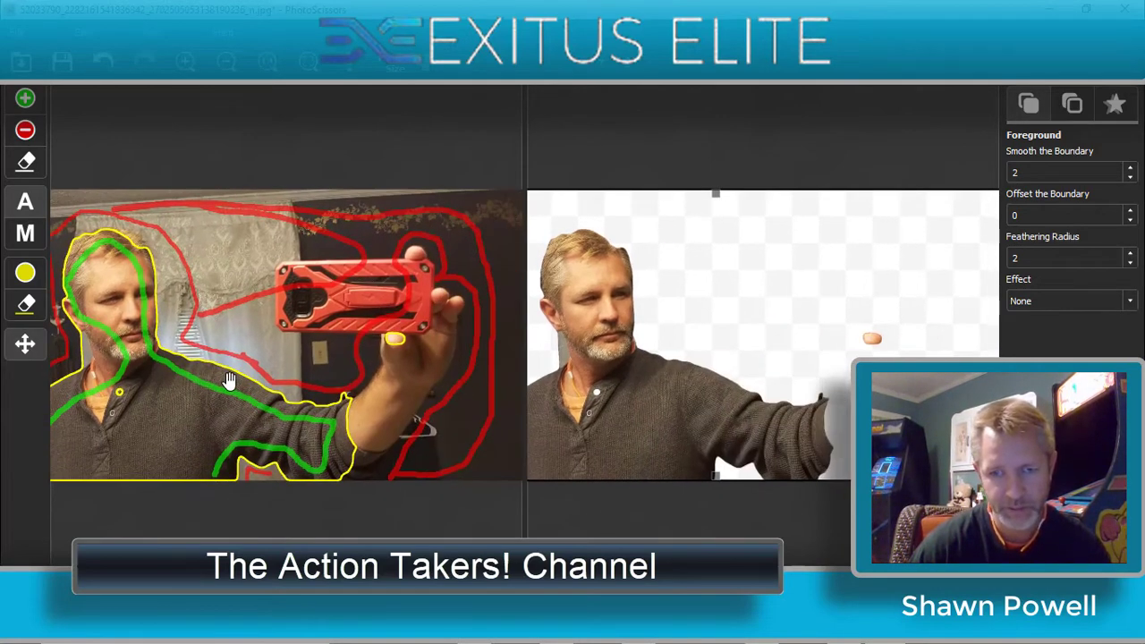
click(25, 98)
drag(332, 467, 364, 459)
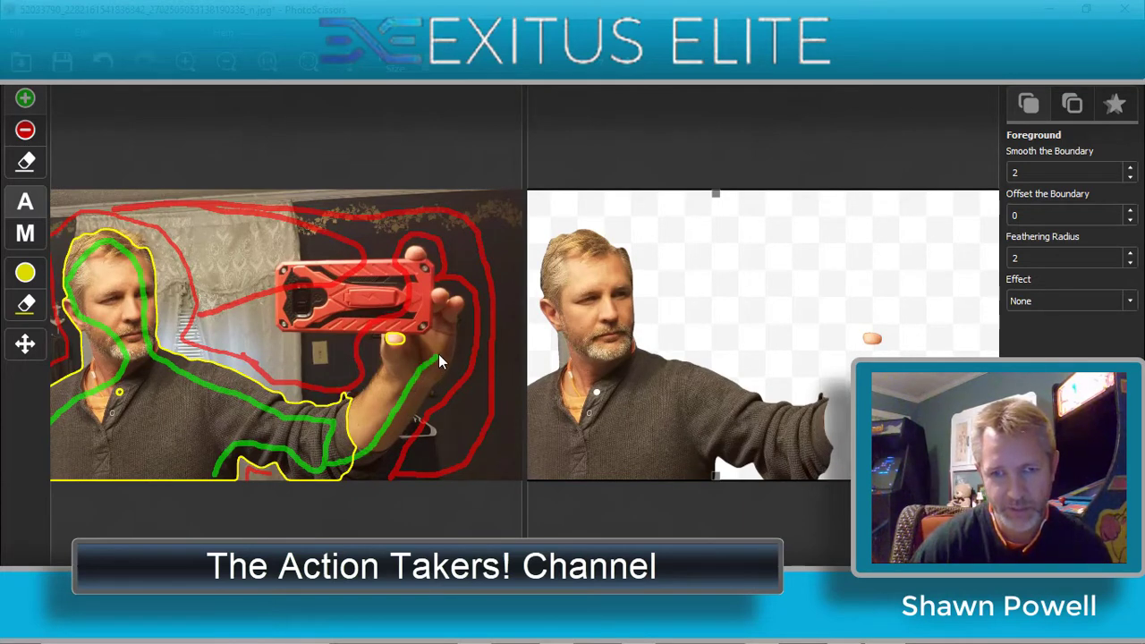
mouse_move(445, 309)
mouse_down()
mouse_move(452, 333)
mouse_move(411, 357)
mouse_up()
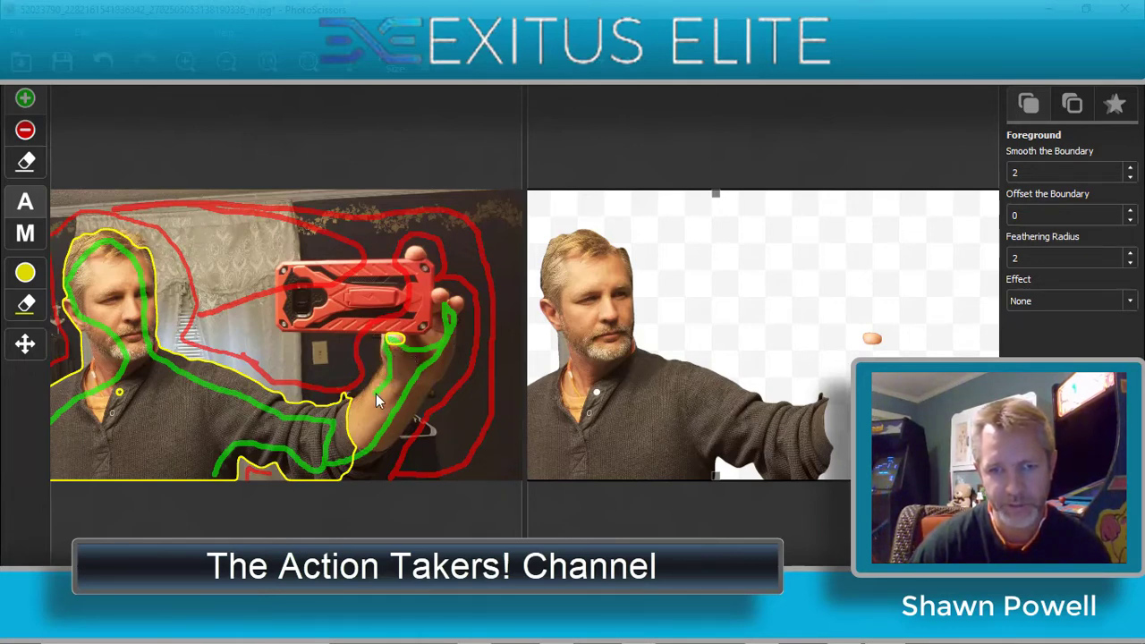
drag(447, 301, 458, 284)
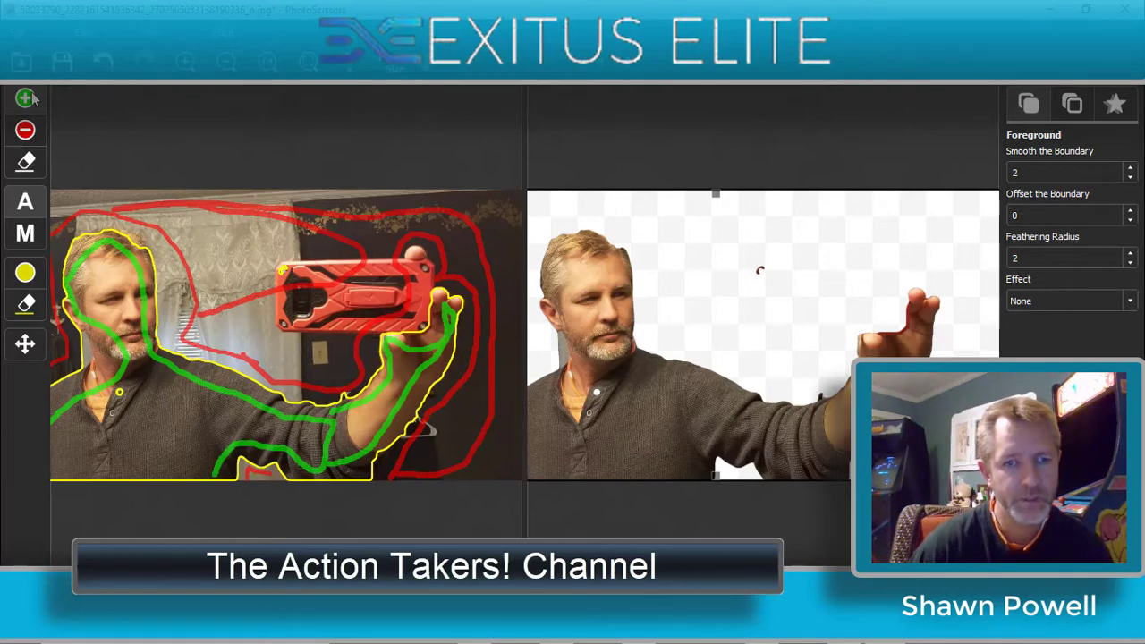
Mark the leftover wall patch between the ear, neck and shoulder as background.
click(25, 343)
drag(177, 385, 286, 383)
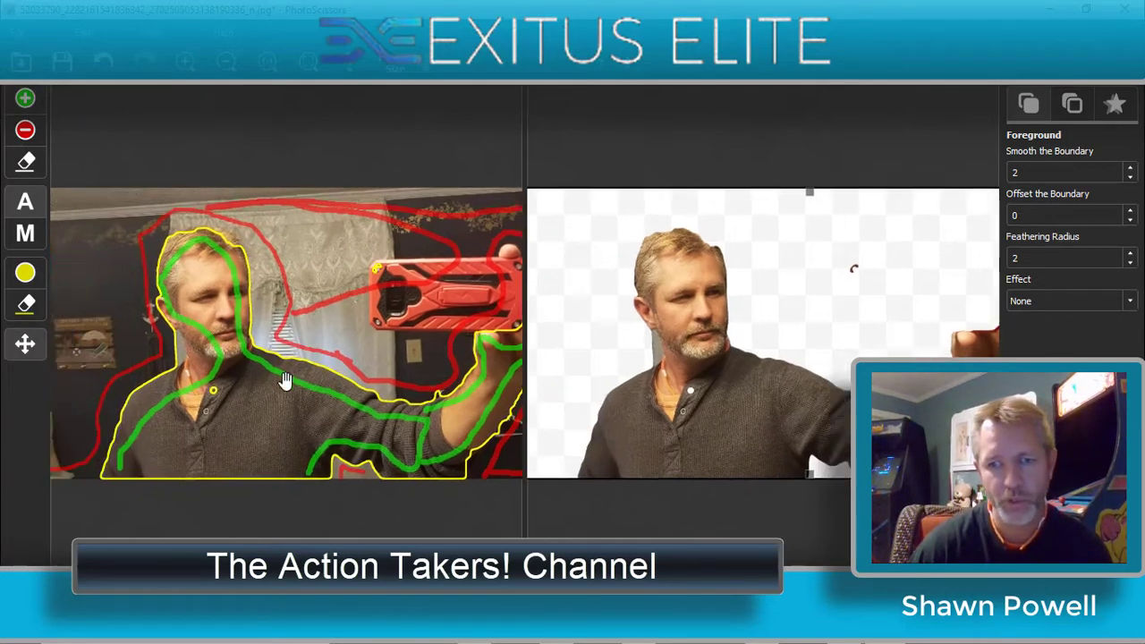
scroll(365, 358, down, 1)
scroll(253, 400, up, 5)
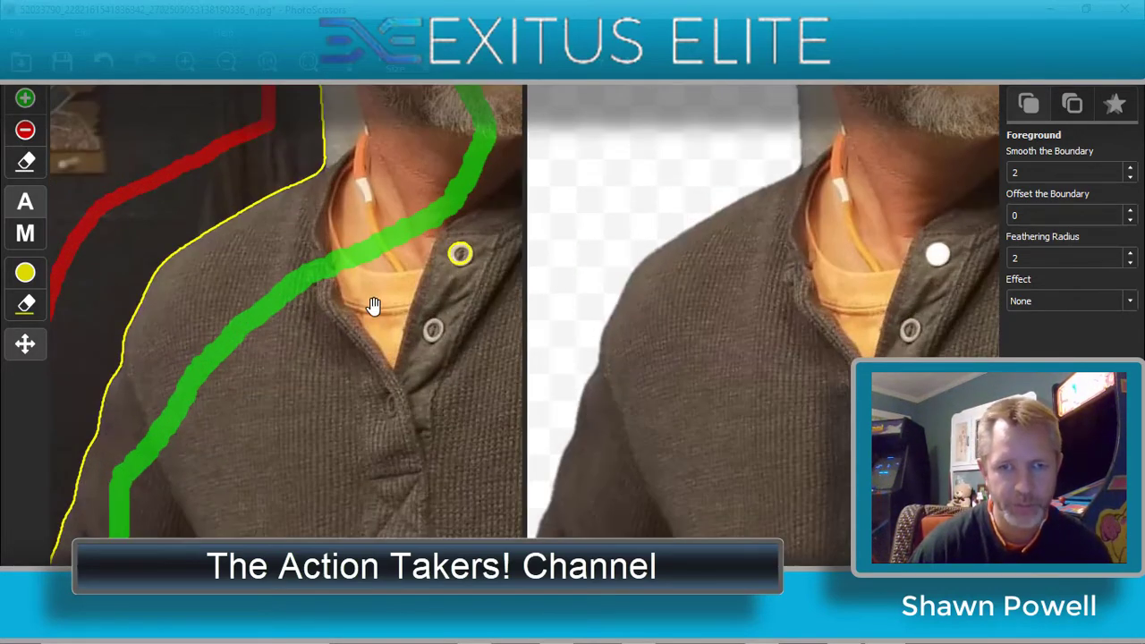
drag(376, 307, 221, 496)
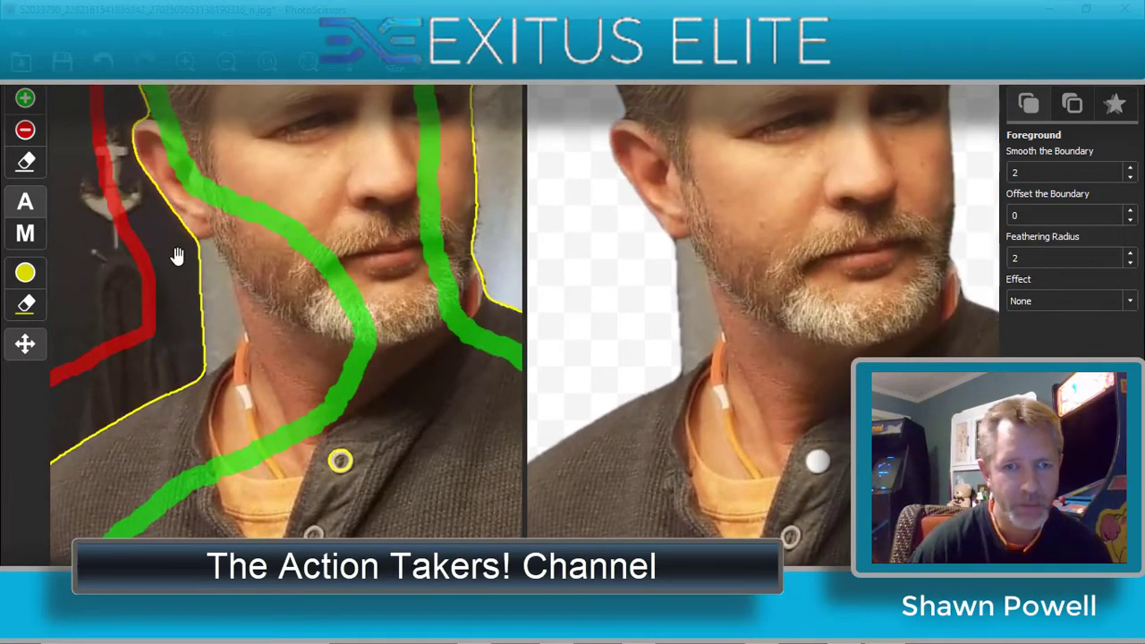
click(25, 130)
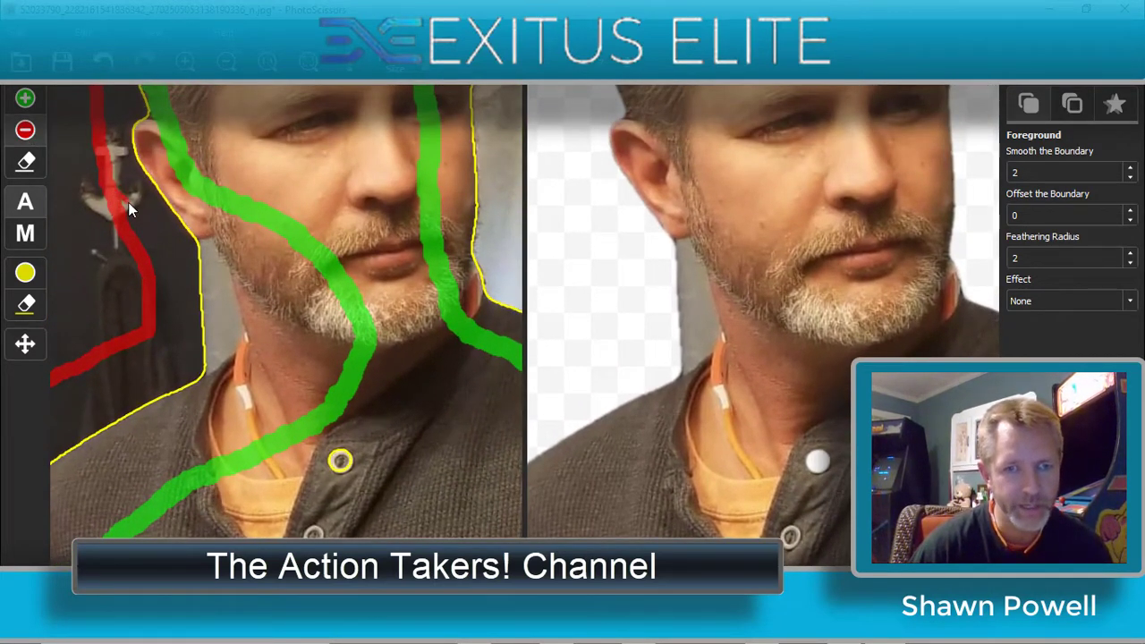
drag(127, 202, 161, 228)
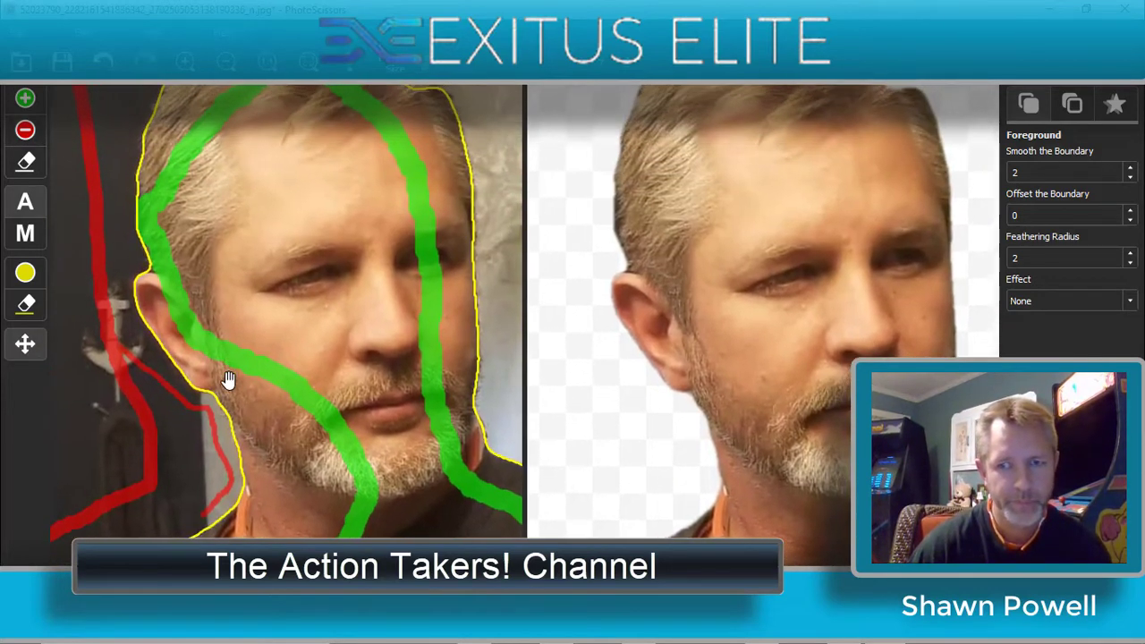
Mark the missing hair along the crown and down the temple beside the curtain as foreground.
scroll(224, 460, up, 2)
scroll(307, 373, down, 1)
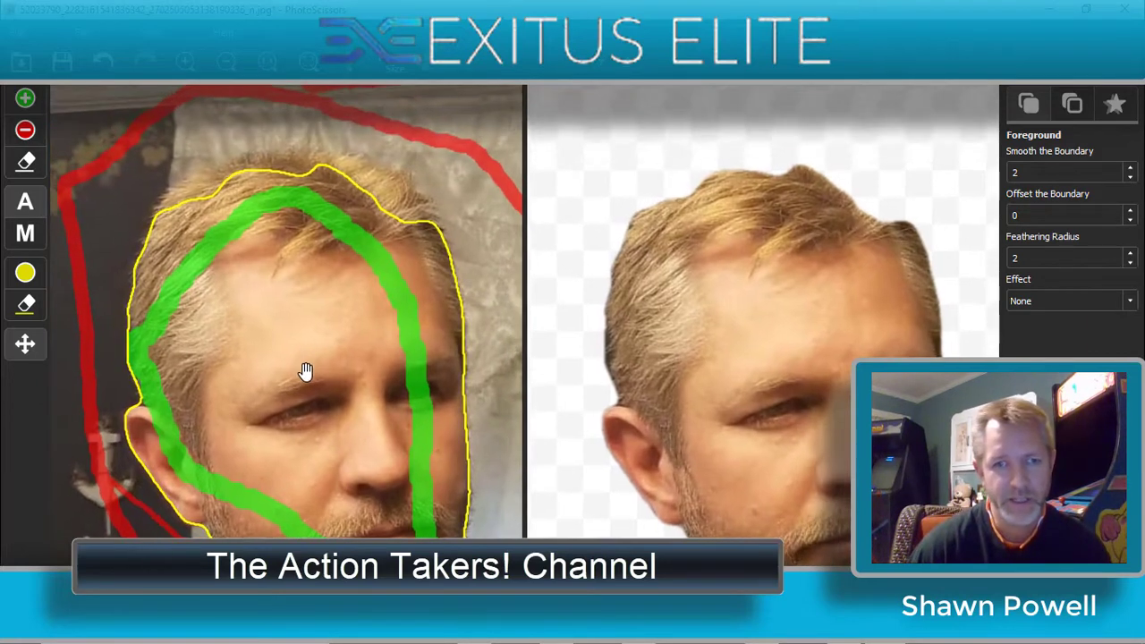
drag(305, 337, 315, 315)
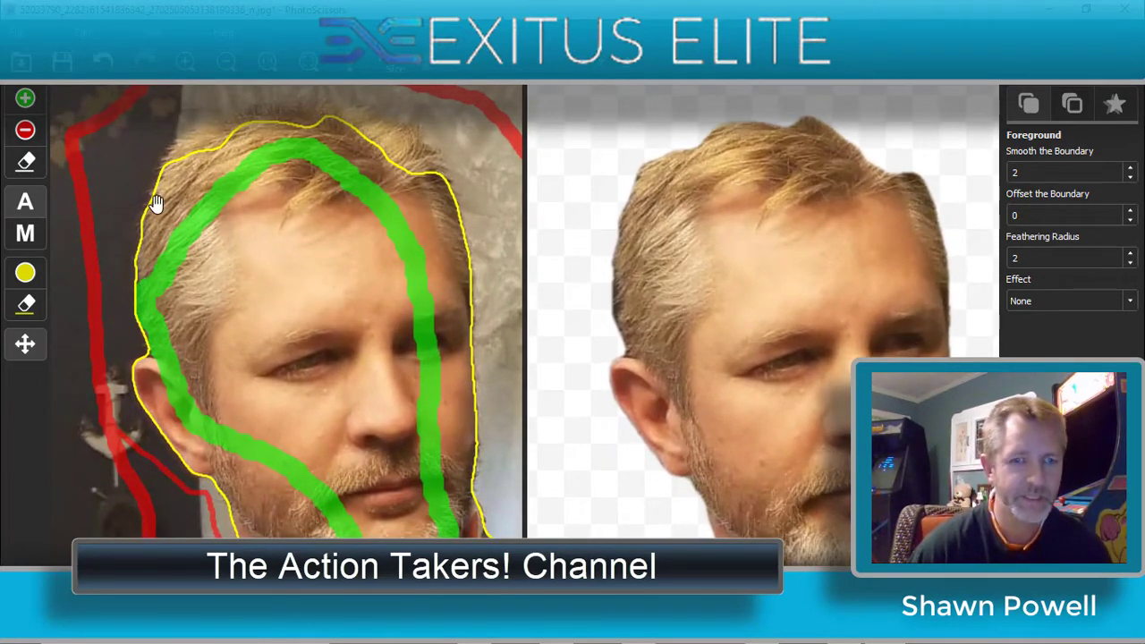
click(23, 131)
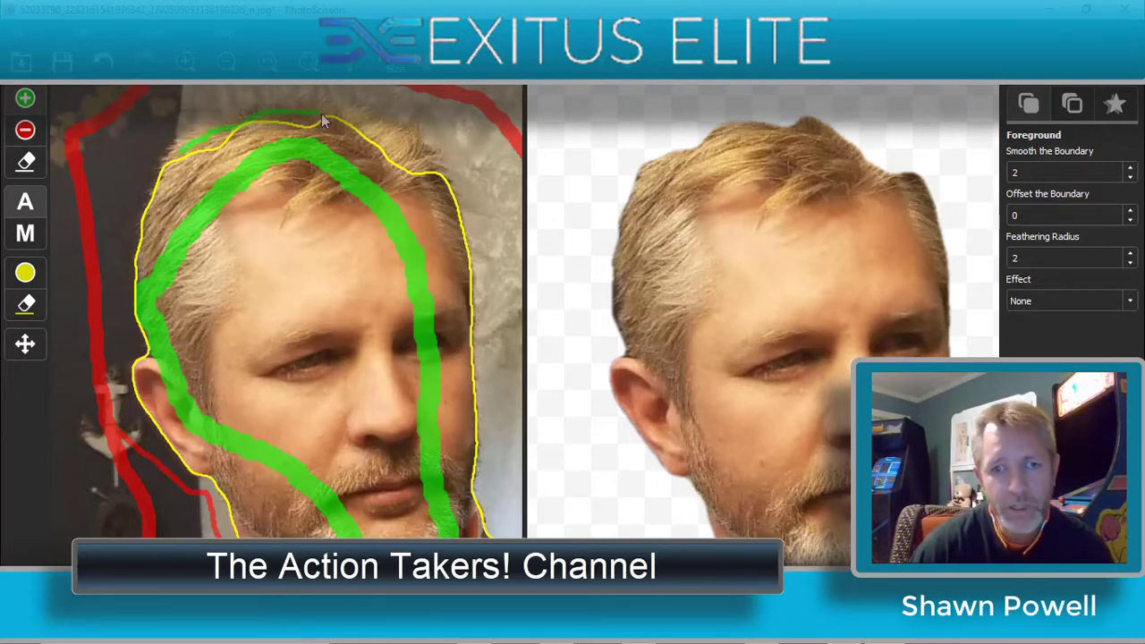
drag(323, 120, 355, 126)
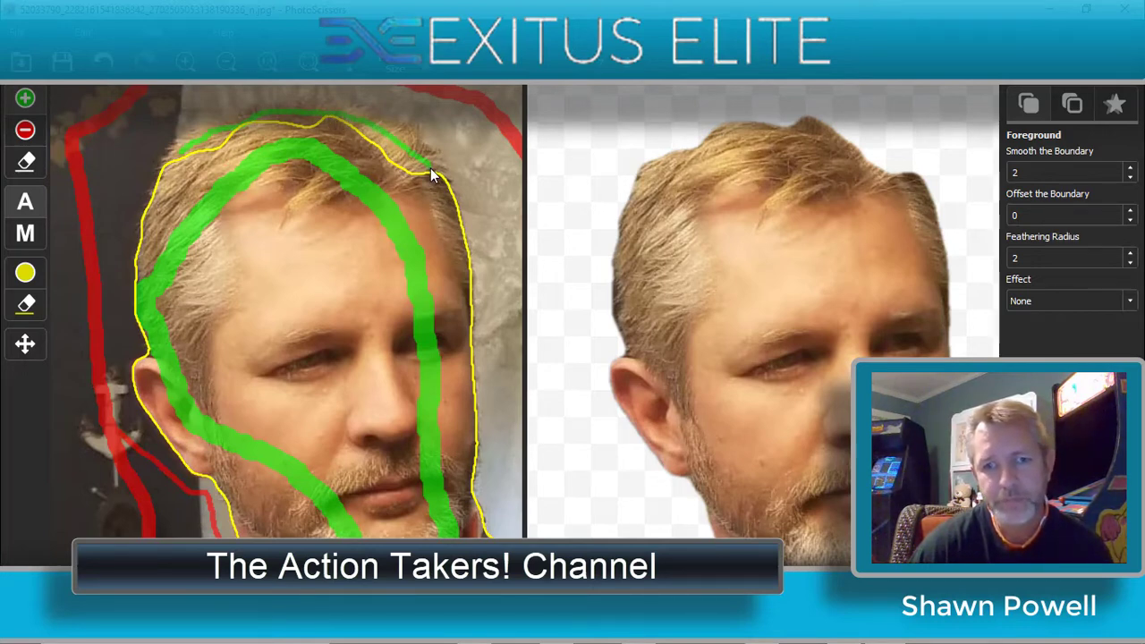
drag(430, 168, 456, 245)
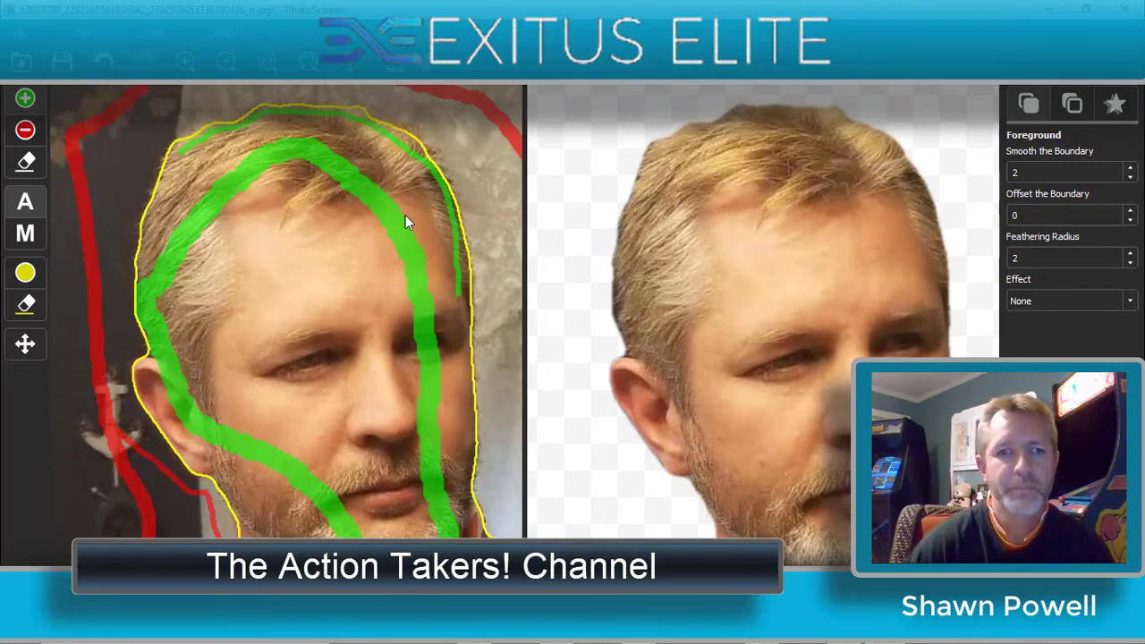
Thicken the foreground marking along the upper hairline and temple at close zoom.
scroll(281, 230, up, 3)
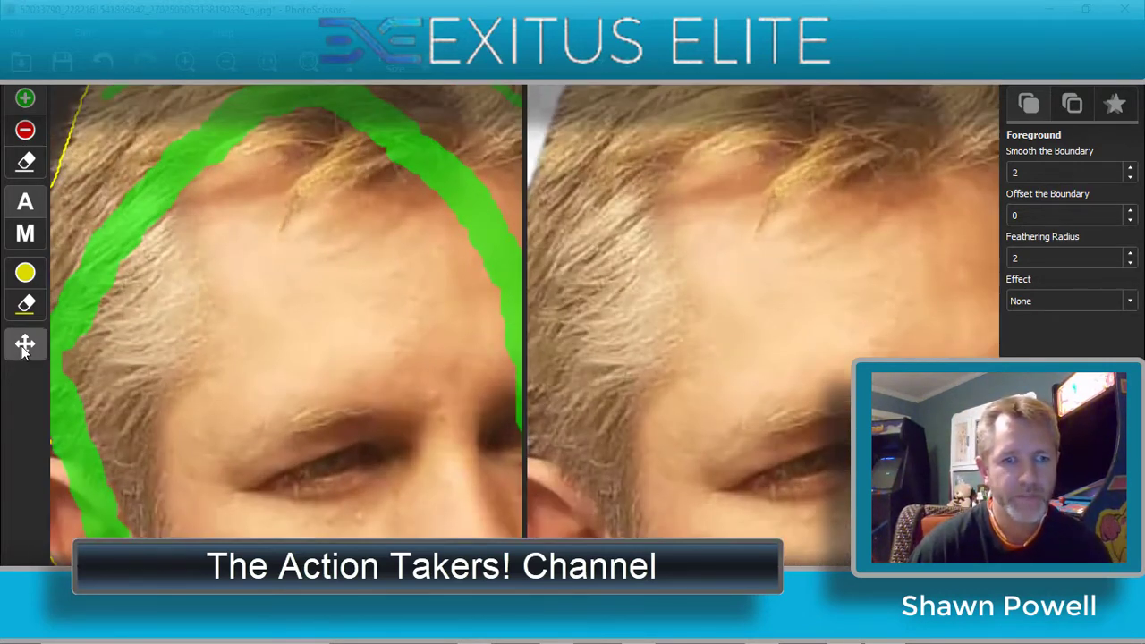
click(25, 344)
mouse_move(200, 224)
mouse_down()
mouse_move(230, 460)
mouse_move(230, 412)
mouse_up()
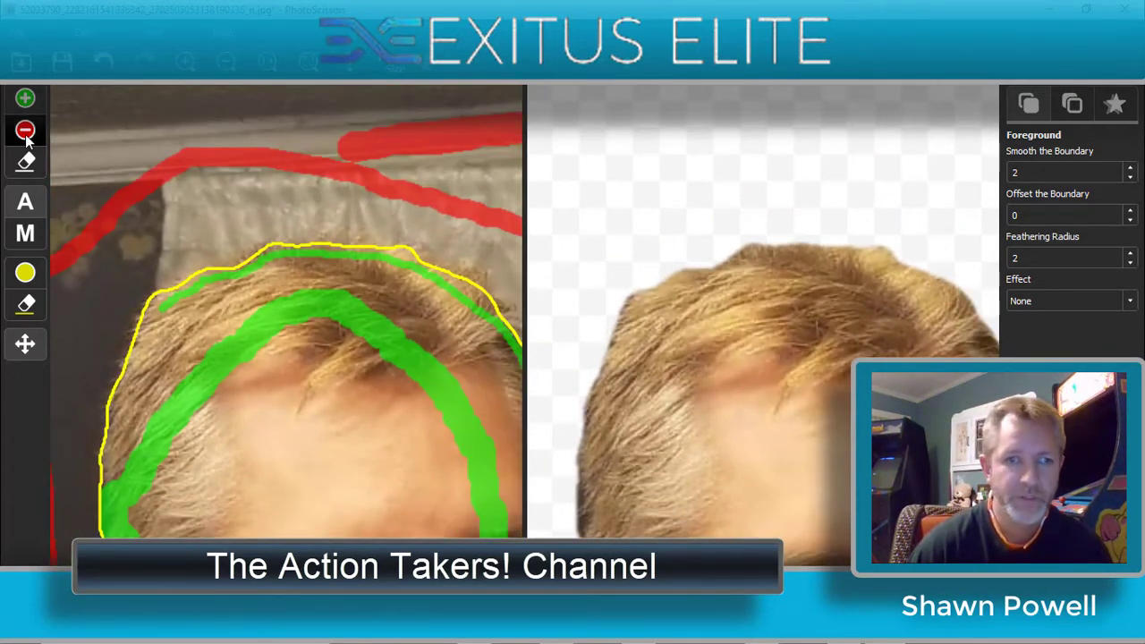
click(25, 97)
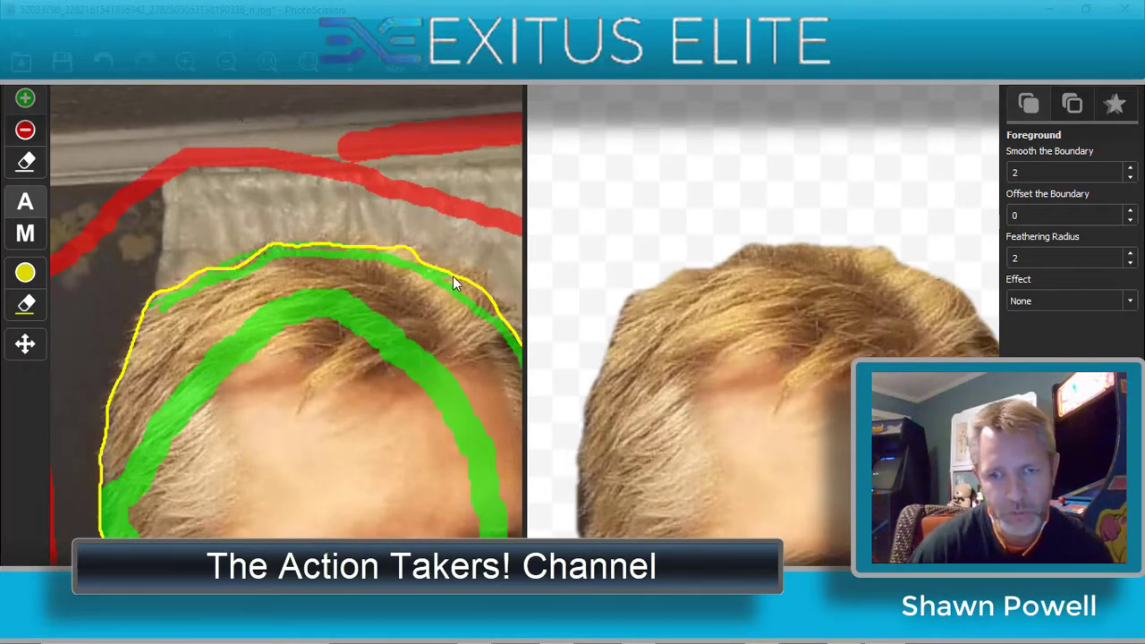
drag(526, 391, 515, 424)
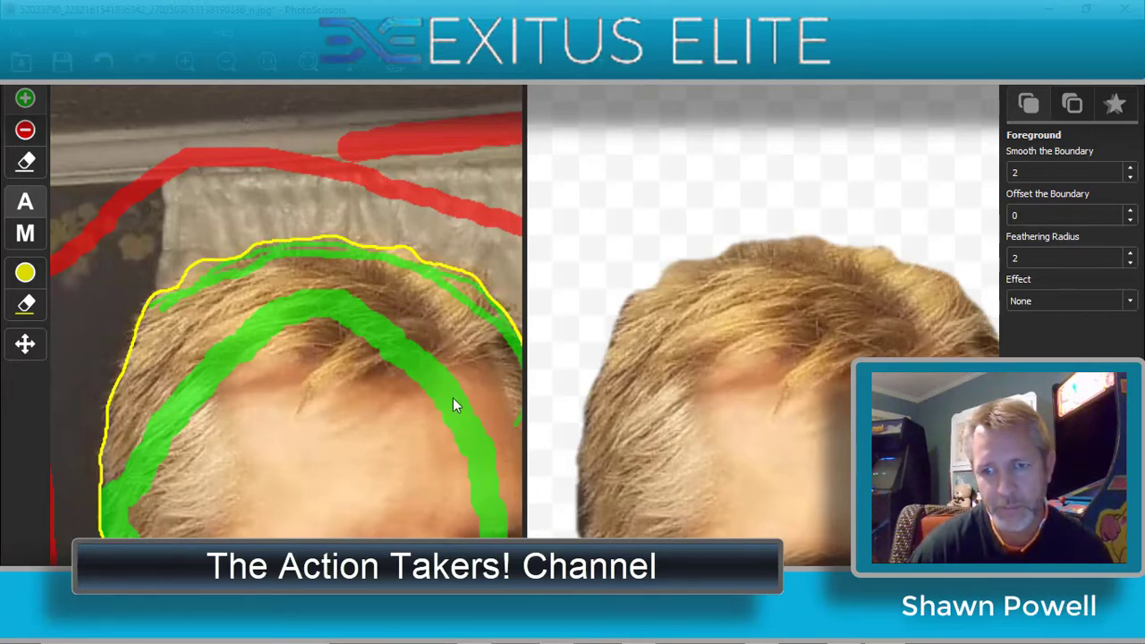
Mark the thin strip of curtain and wall just outside the upper hair edge as background.
scroll(452, 397, down, 3)
scroll(452, 381, down, 1)
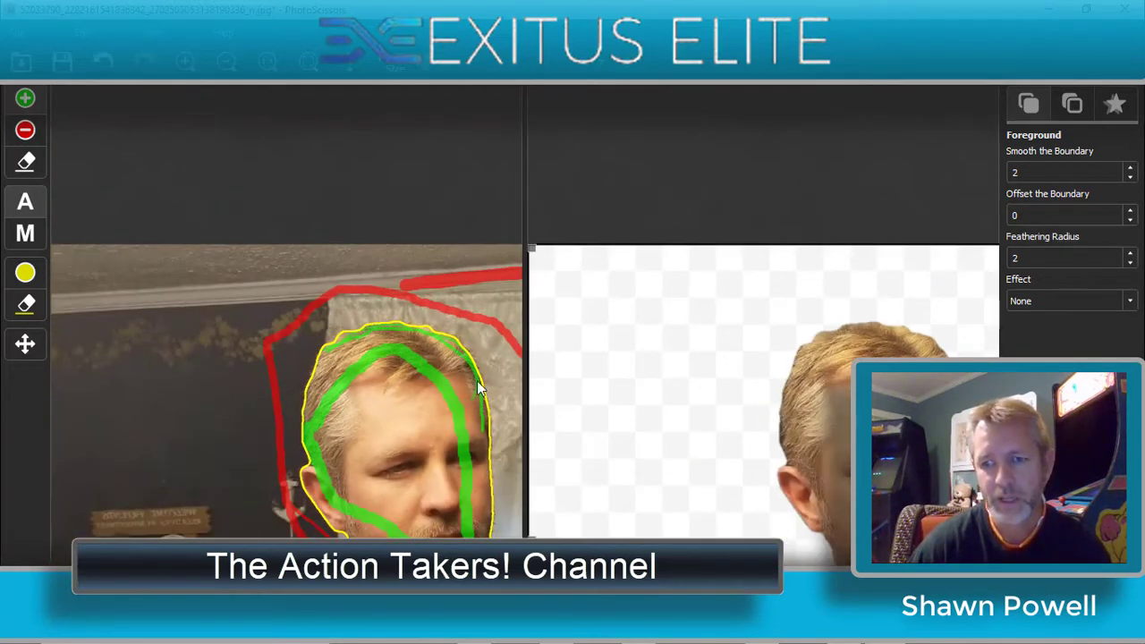
scroll(479, 387, up, 4)
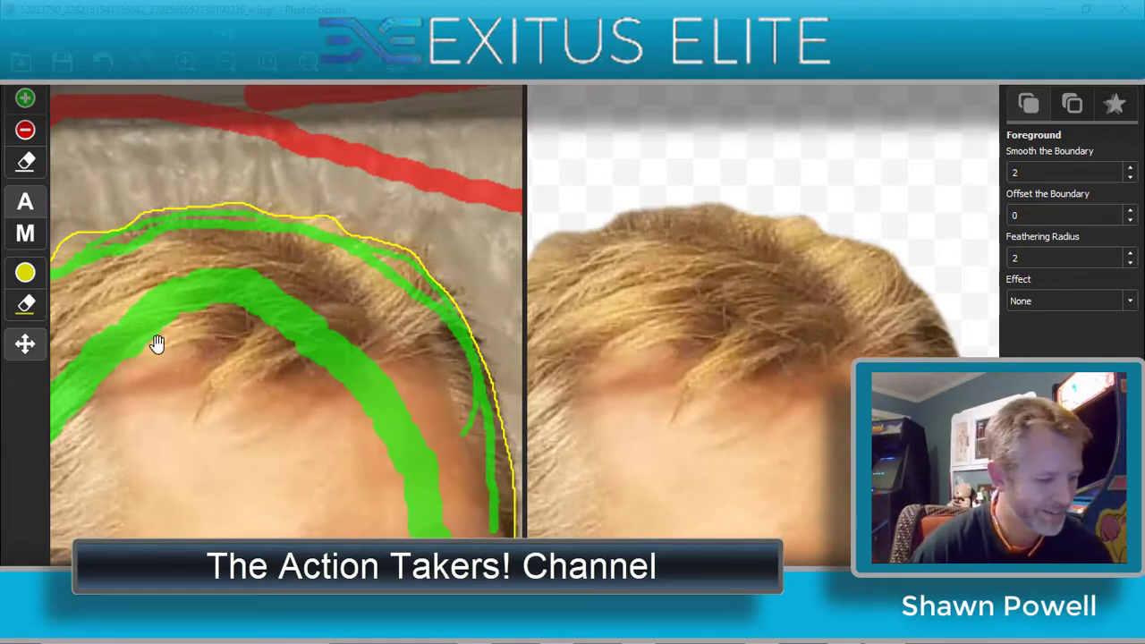
drag(150, 357, 277, 347)
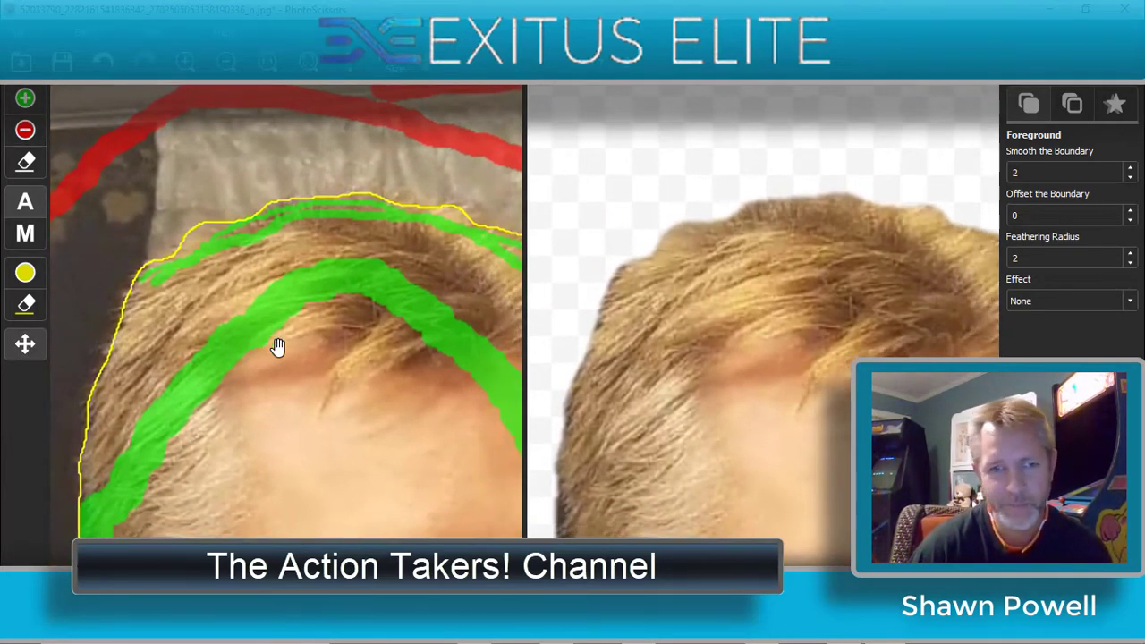
click(25, 130)
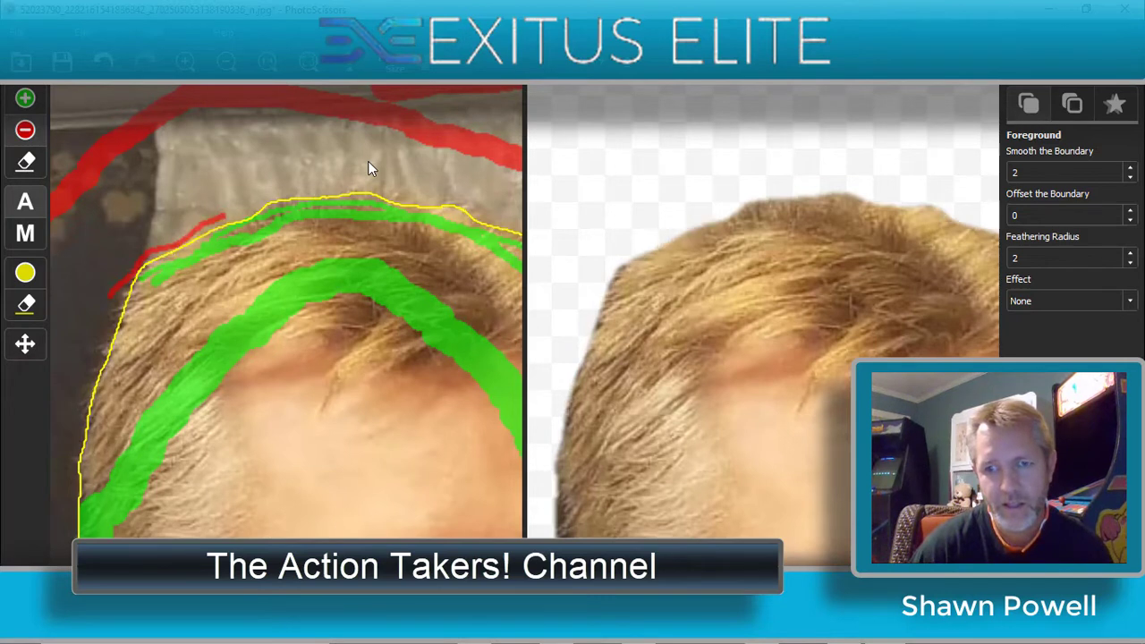
drag(399, 190, 369, 192)
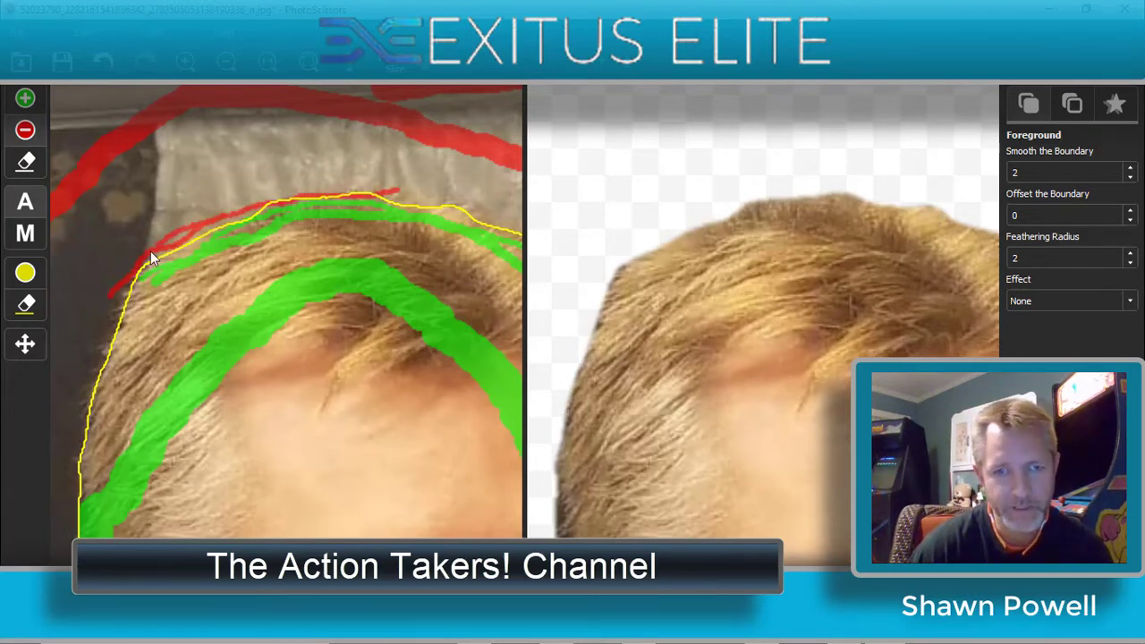
drag(134, 275, 108, 305)
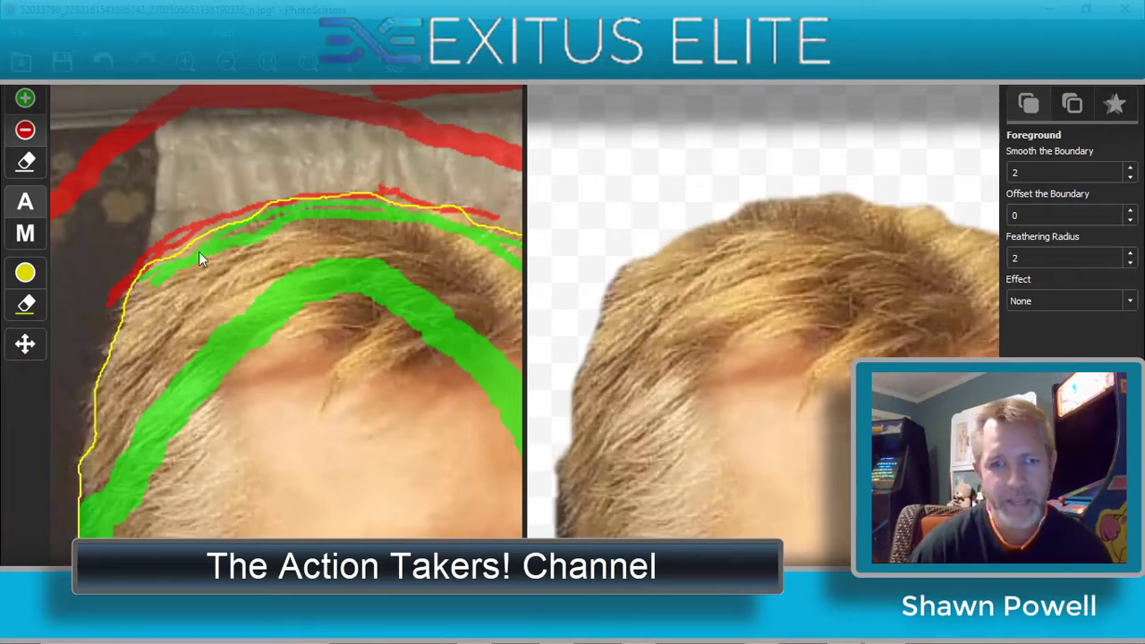
Mark the thin strip of curtain just above the crown of the hair as background.
click(25, 344)
scroll(384, 334, down, 2)
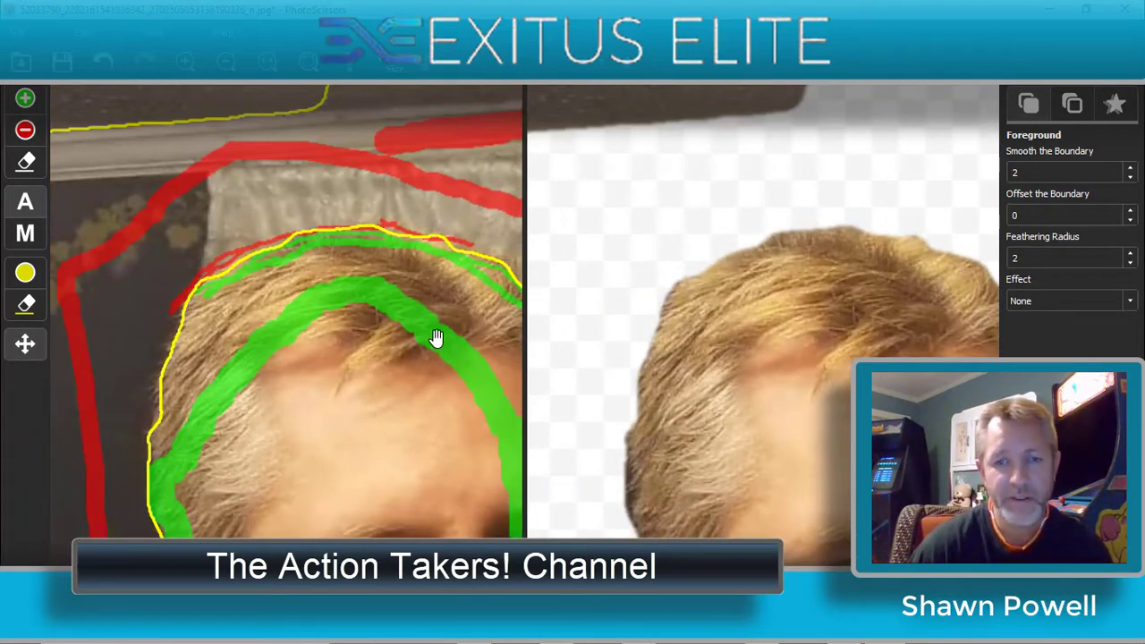
drag(434, 334, 330, 349)
scroll(330, 350, up, 3)
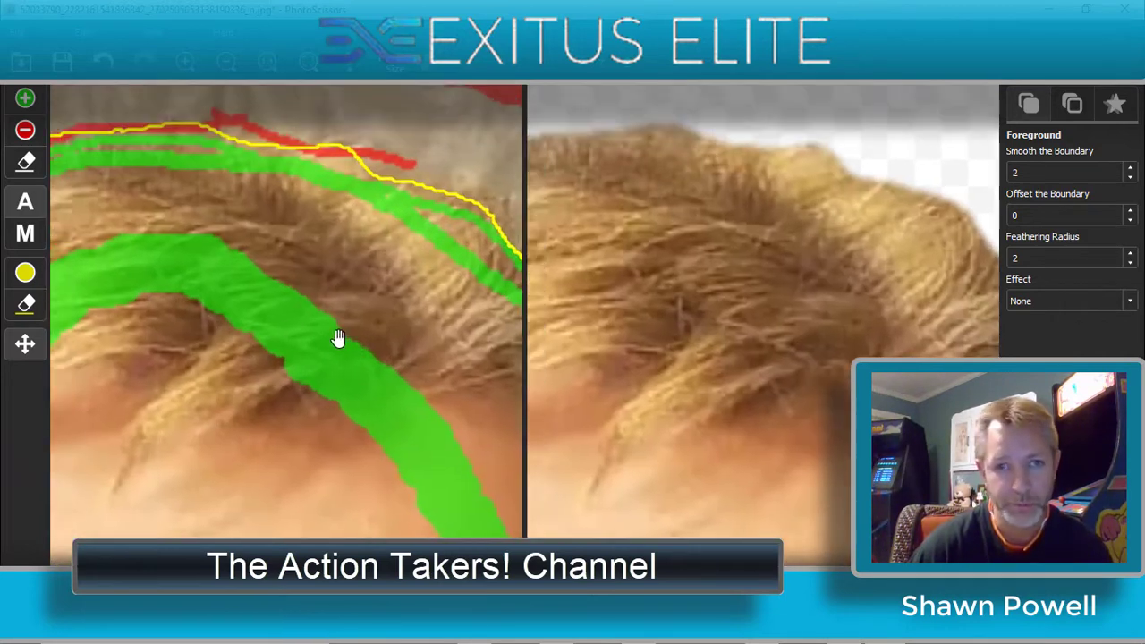
scroll(373, 341, down, 1)
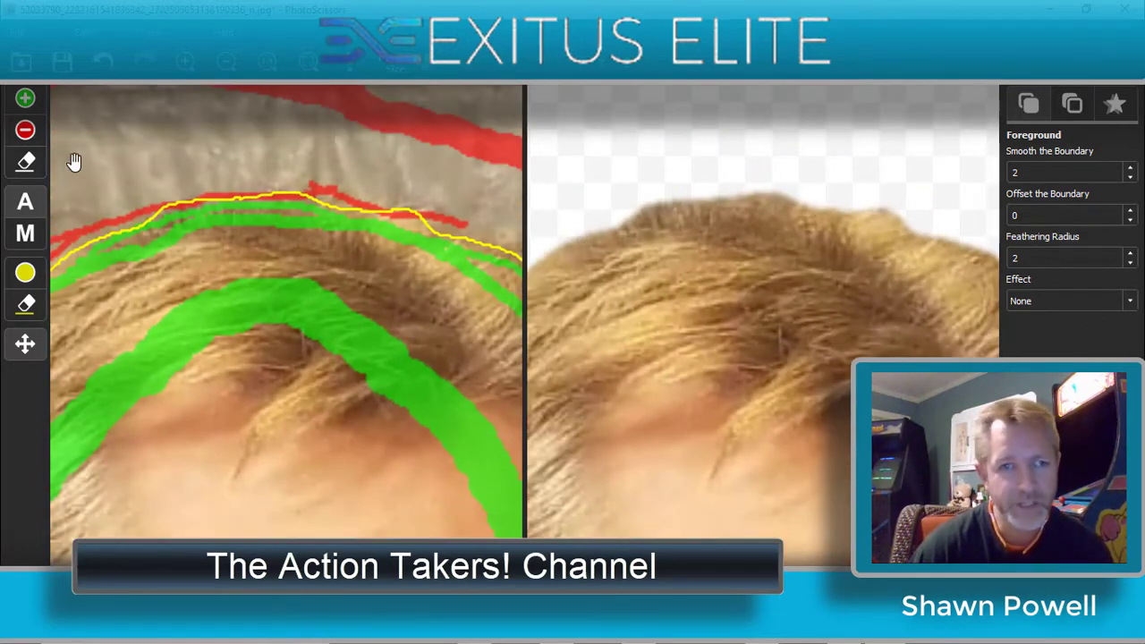
click(26, 131)
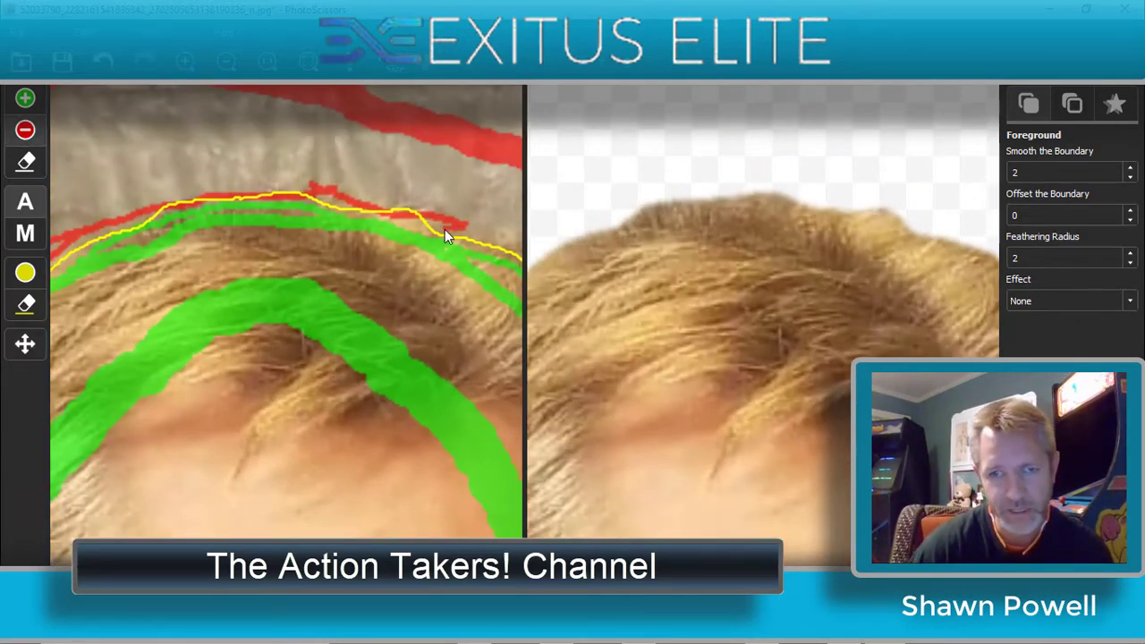
drag(324, 190, 253, 174)
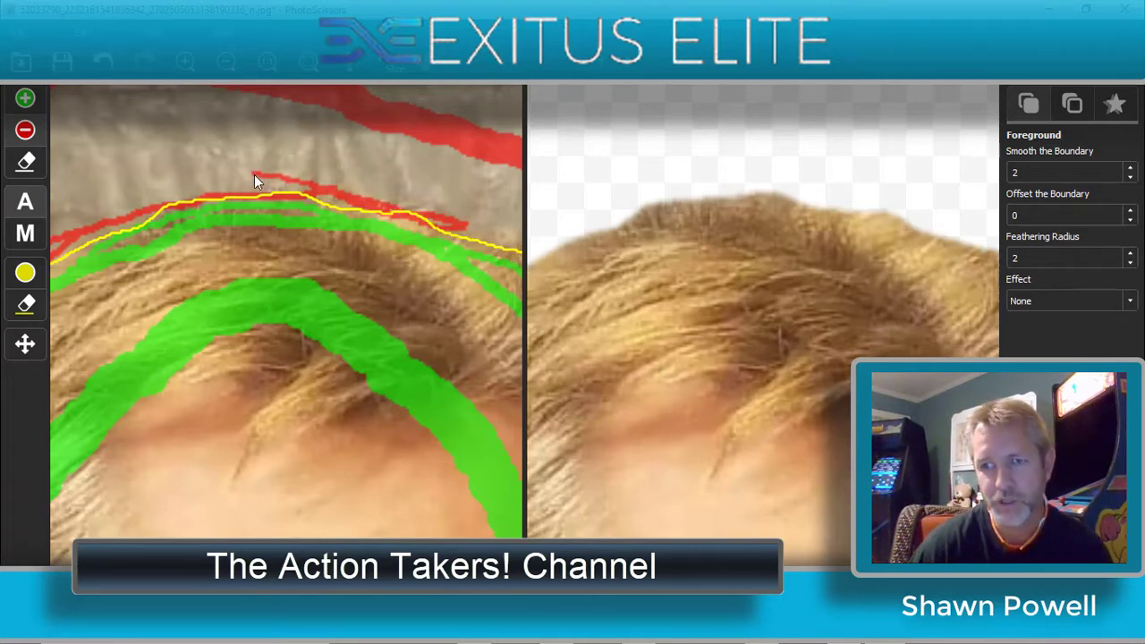
Examine the cutout outline around the crown, hairline and temple at several zoom levels.
click(25, 343)
scroll(331, 320, down, 3)
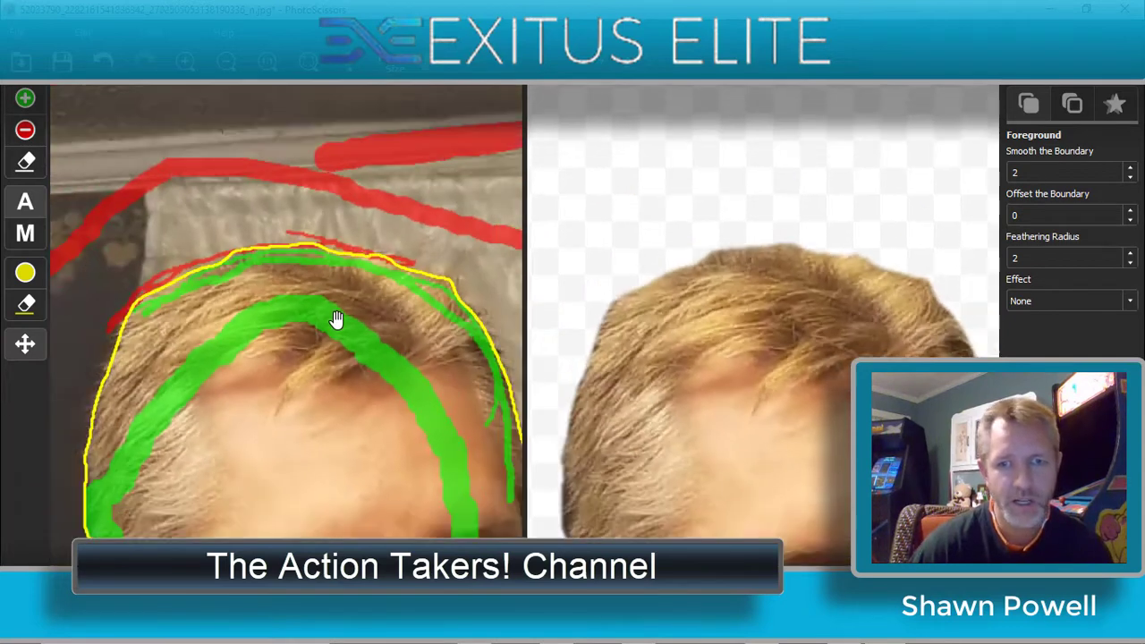
scroll(337, 319, down, 2)
scroll(337, 319, up, 4)
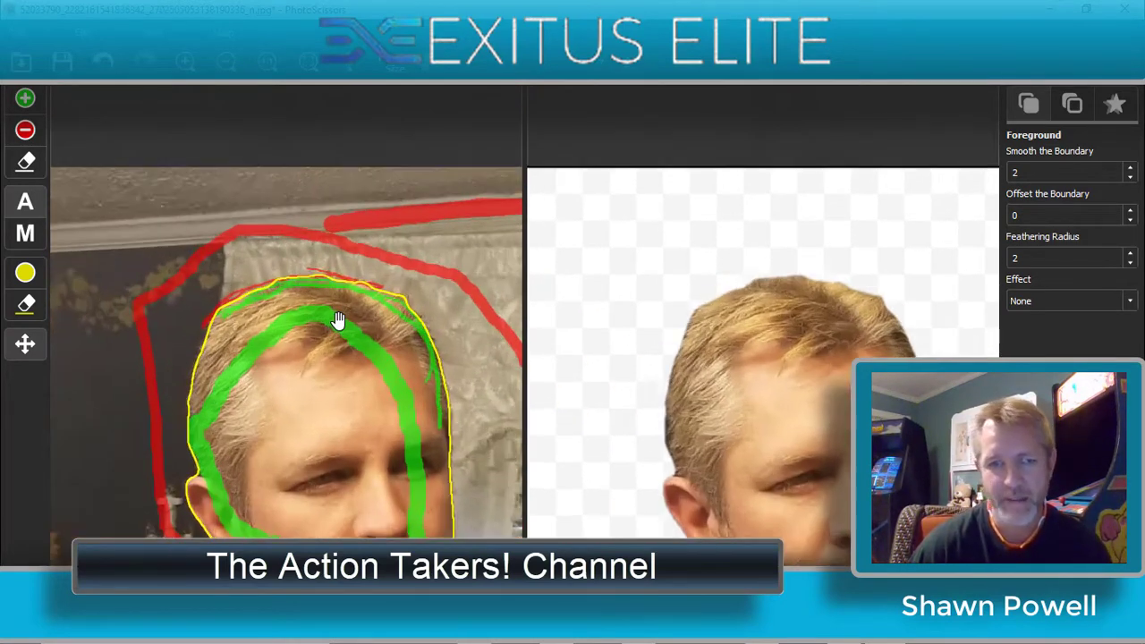
scroll(261, 463, up, 3)
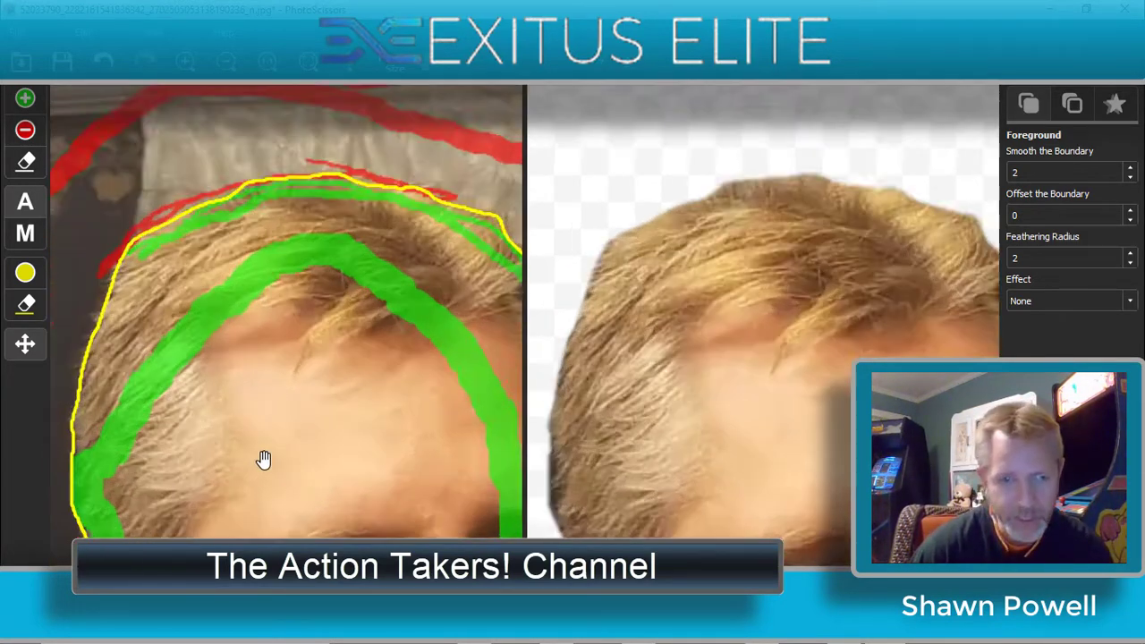
scroll(730, 361, down, 2)
scroll(733, 363, up, 1)
scroll(734, 363, up, 2)
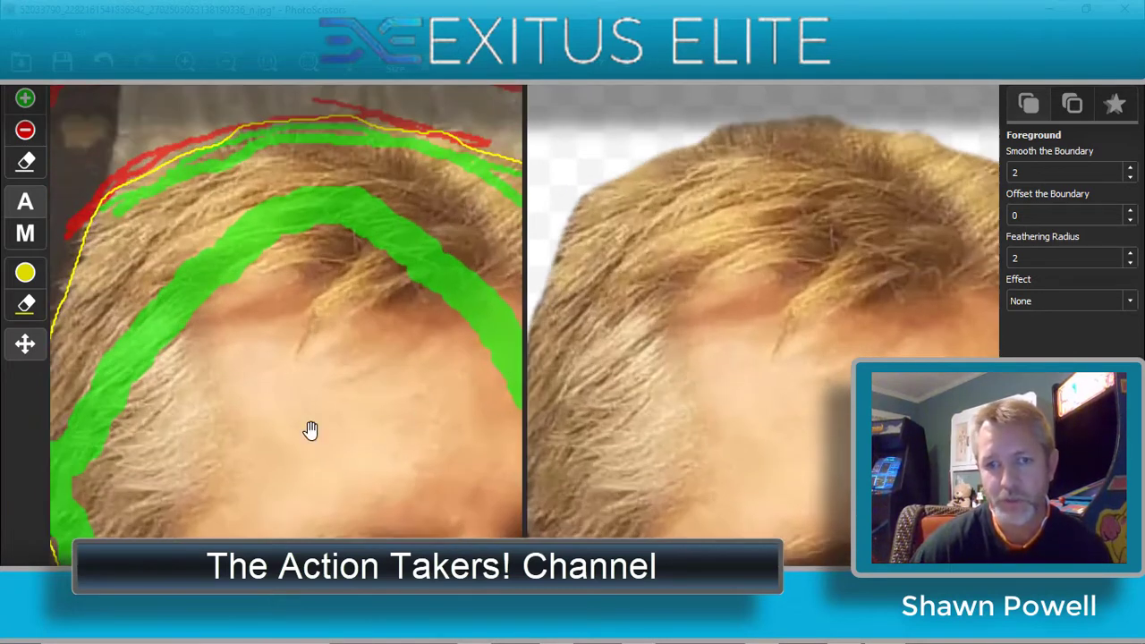
Mark the dark wall fringe along the hair edge just above the ear as background.
click(25, 344)
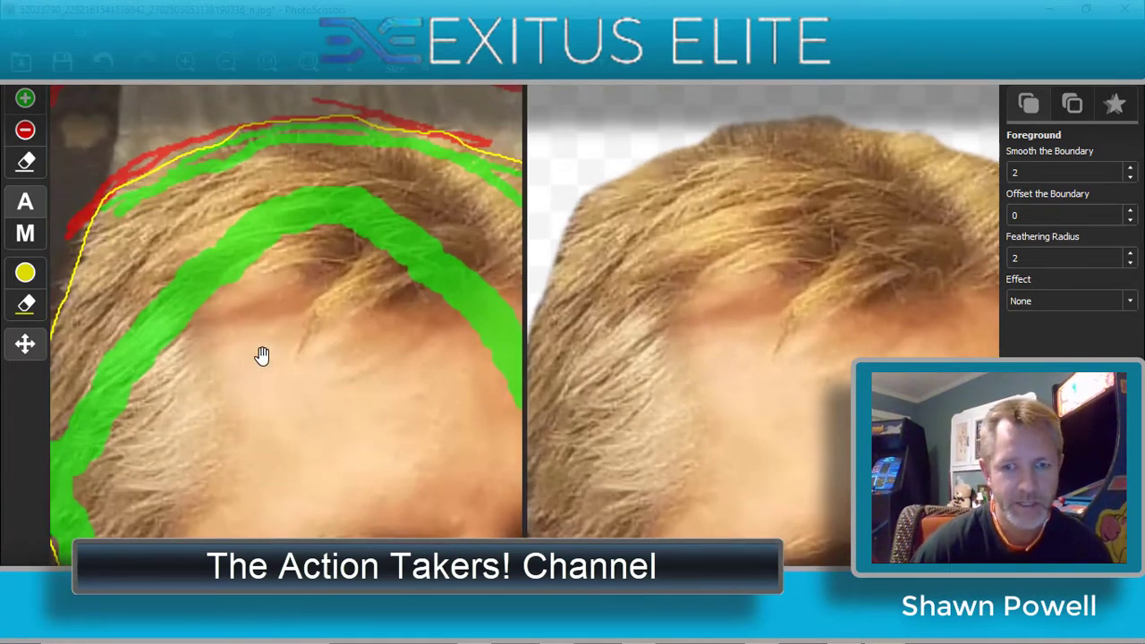
drag(262, 355, 314, 233)
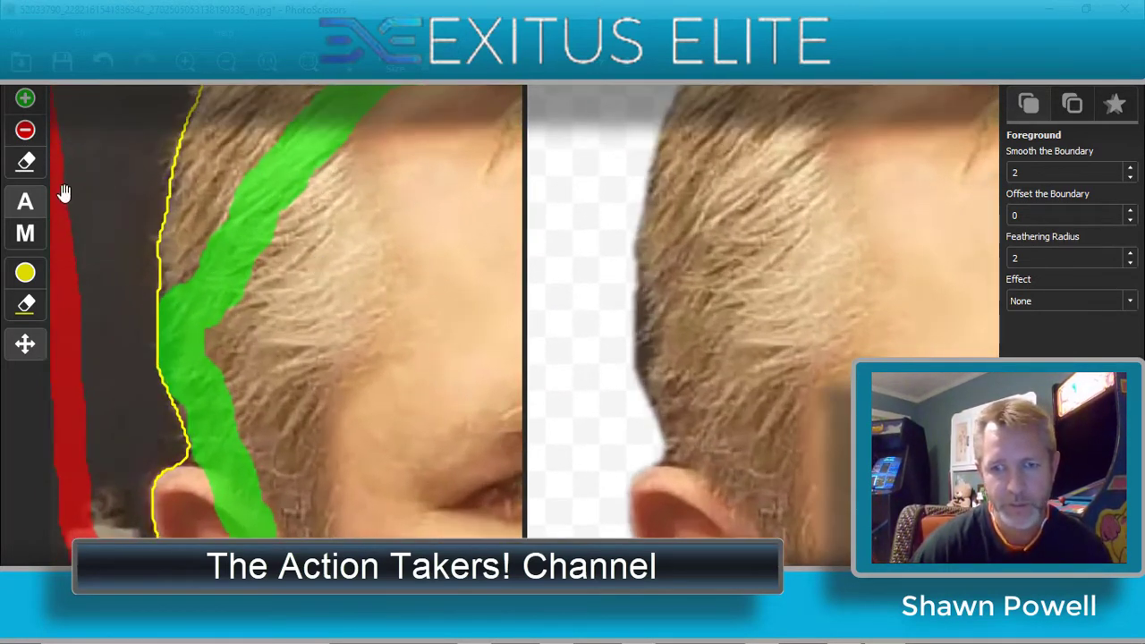
click(25, 130)
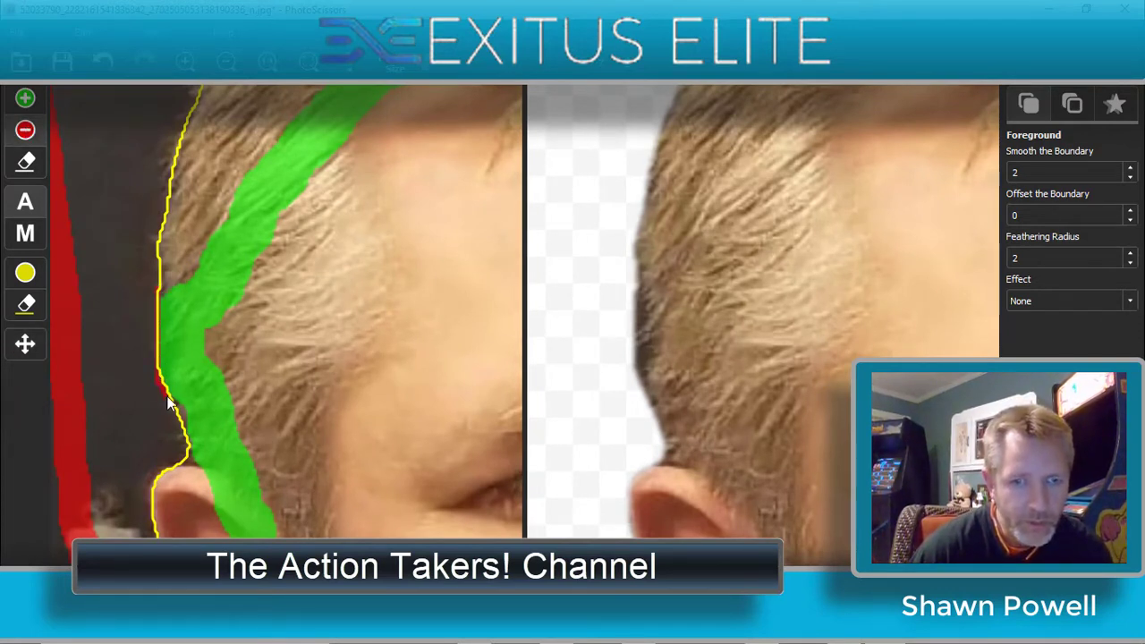
drag(171, 406, 174, 413)
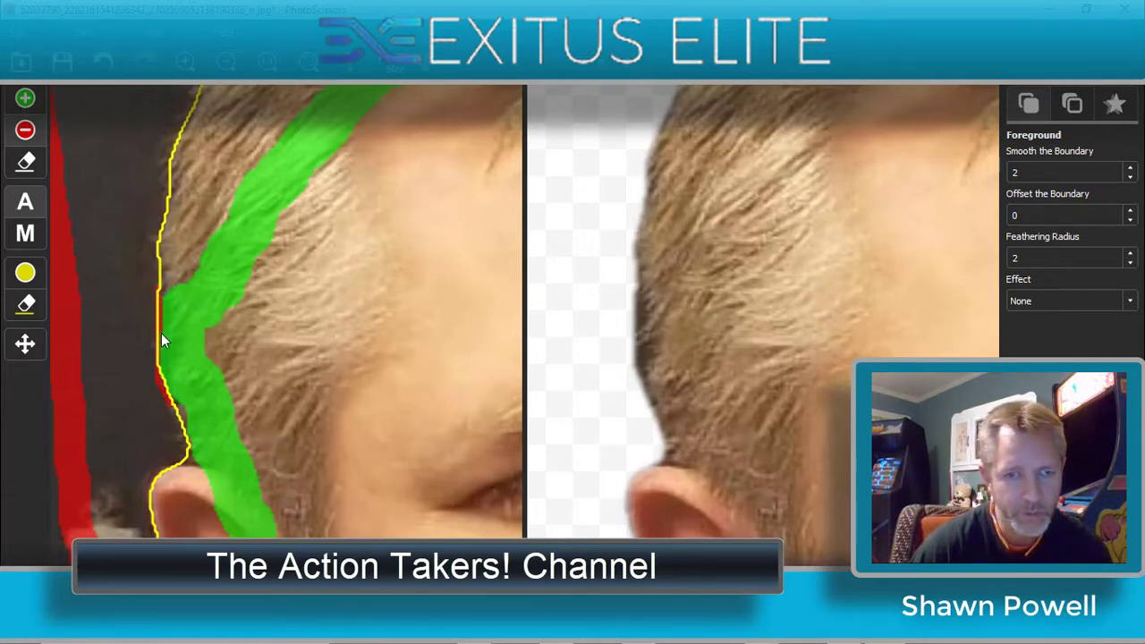
click(167, 405)
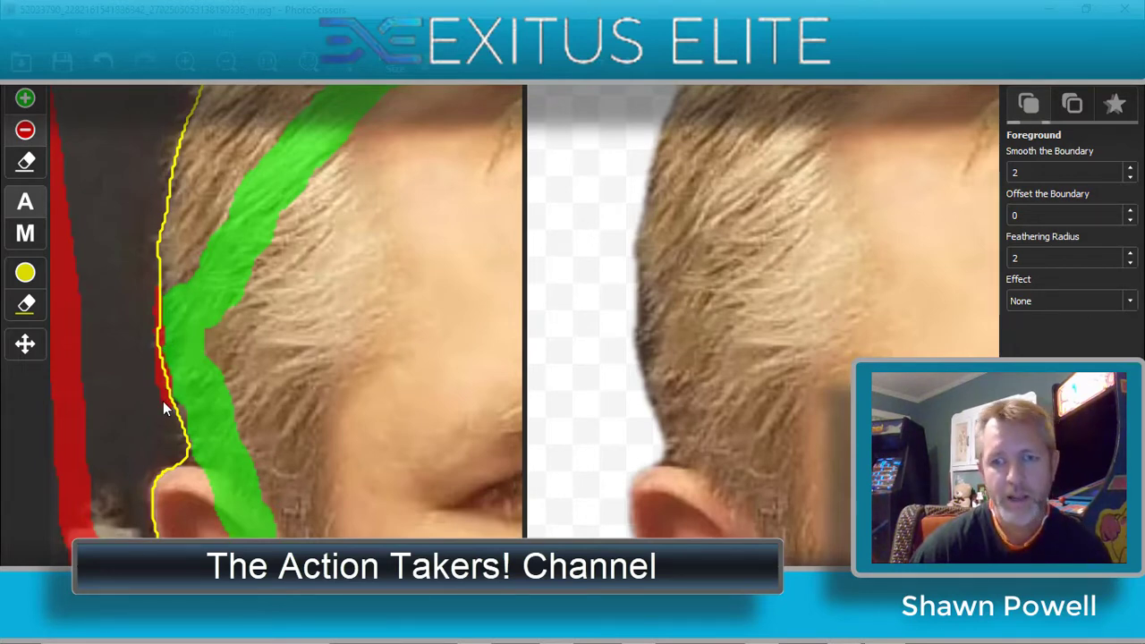
Extend the background marking from the curtain edge down the dark wall beside the upper side hair.
scroll(129, 338, down, 3)
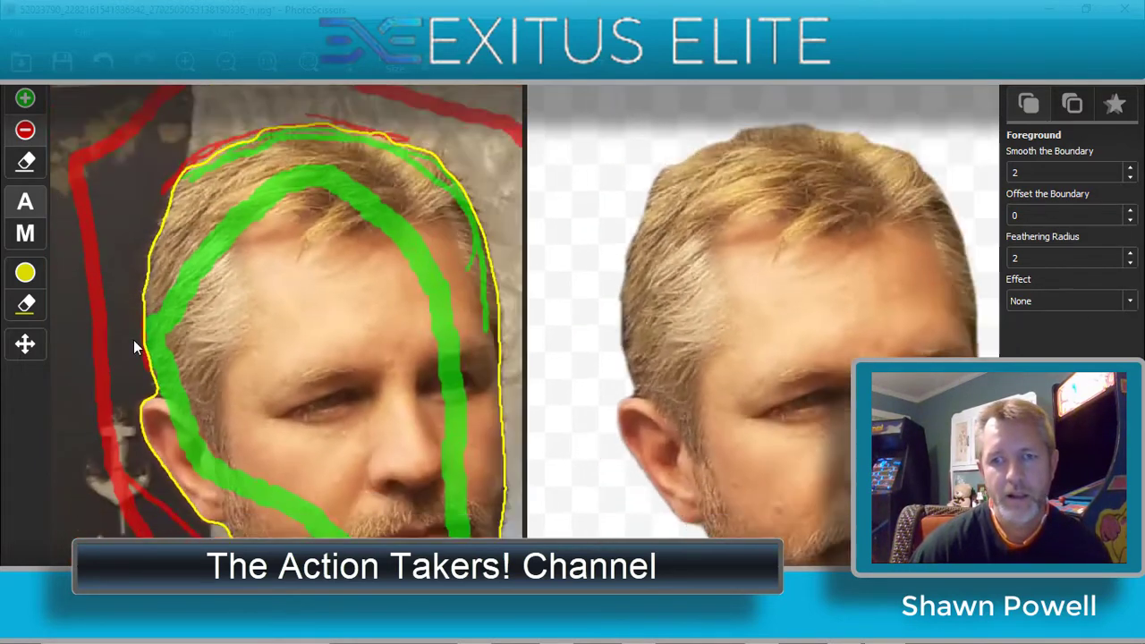
scroll(133, 339, up, 2)
scroll(134, 340, up, 2)
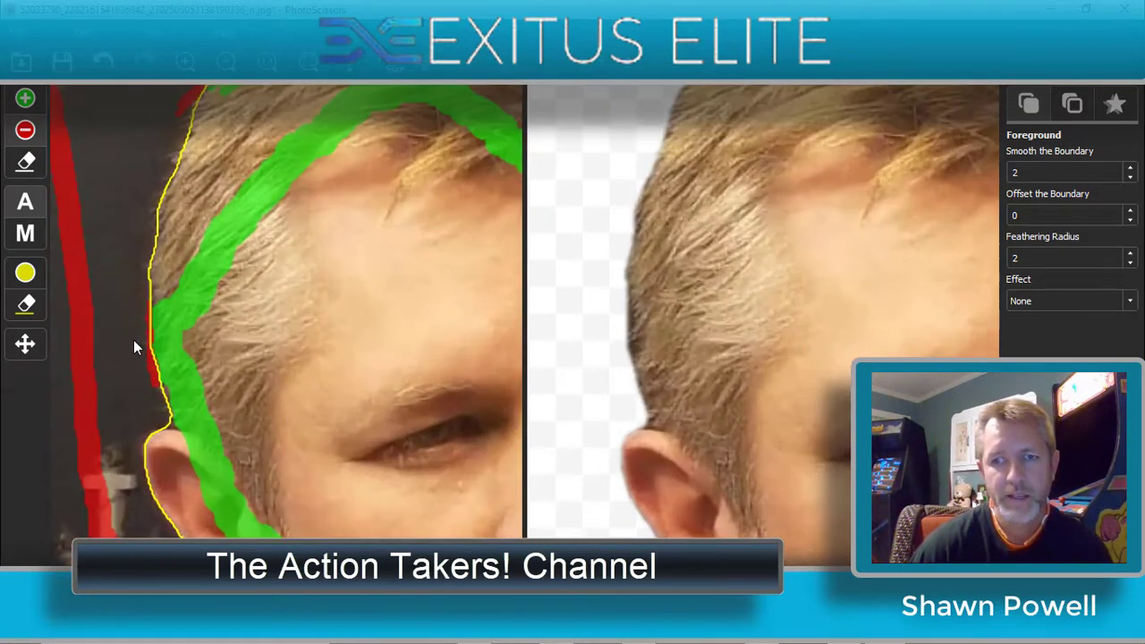
click(26, 343)
drag(312, 189, 307, 340)
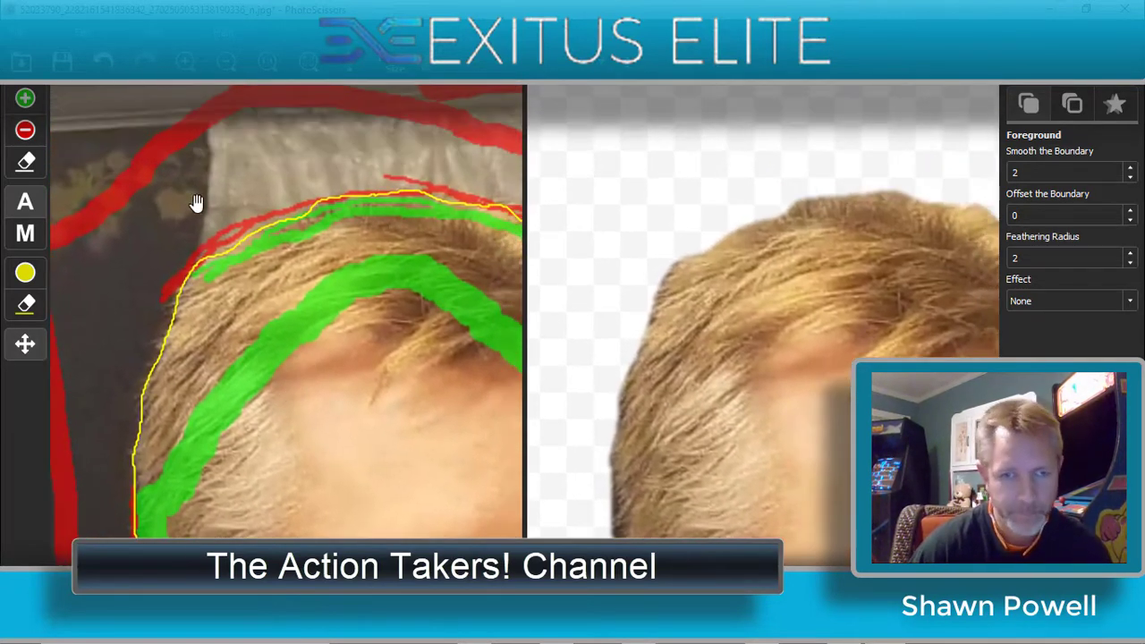
click(40, 136)
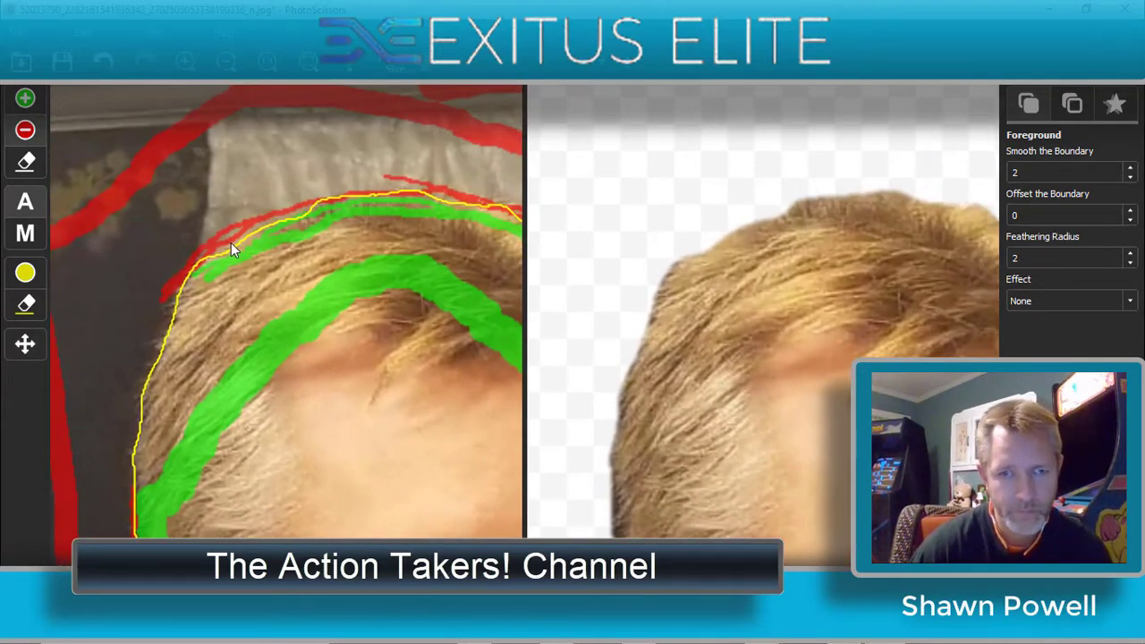
click(154, 326)
Extend the background marking above the ear up along the side hair edge to trim the bulging outline.
scroll(212, 243, down, 4)
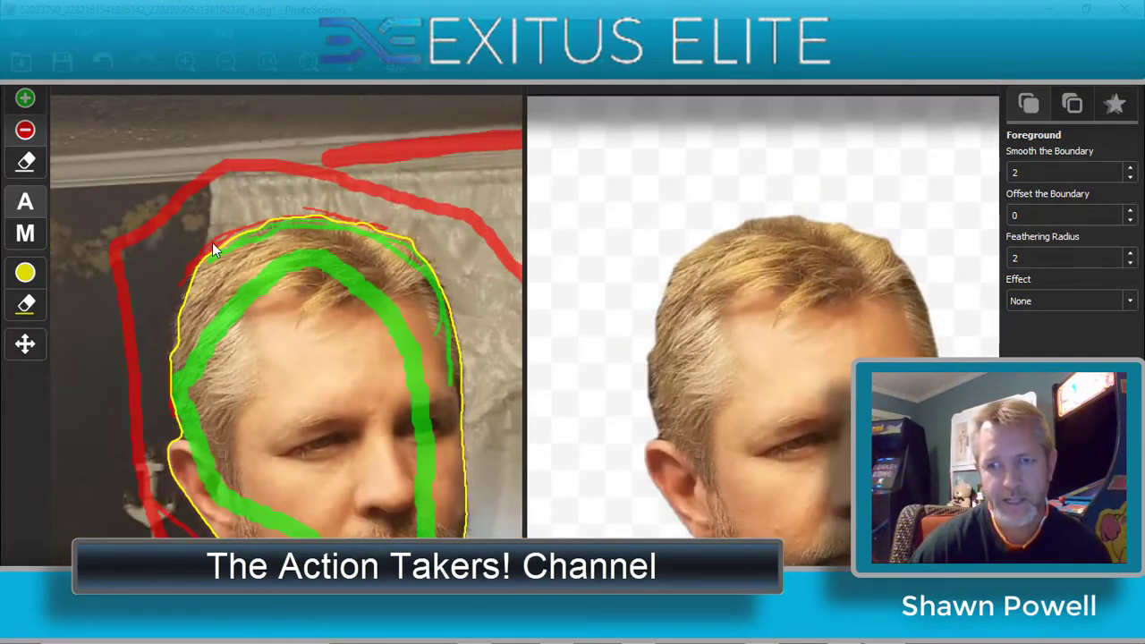
scroll(212, 243, up, 4)
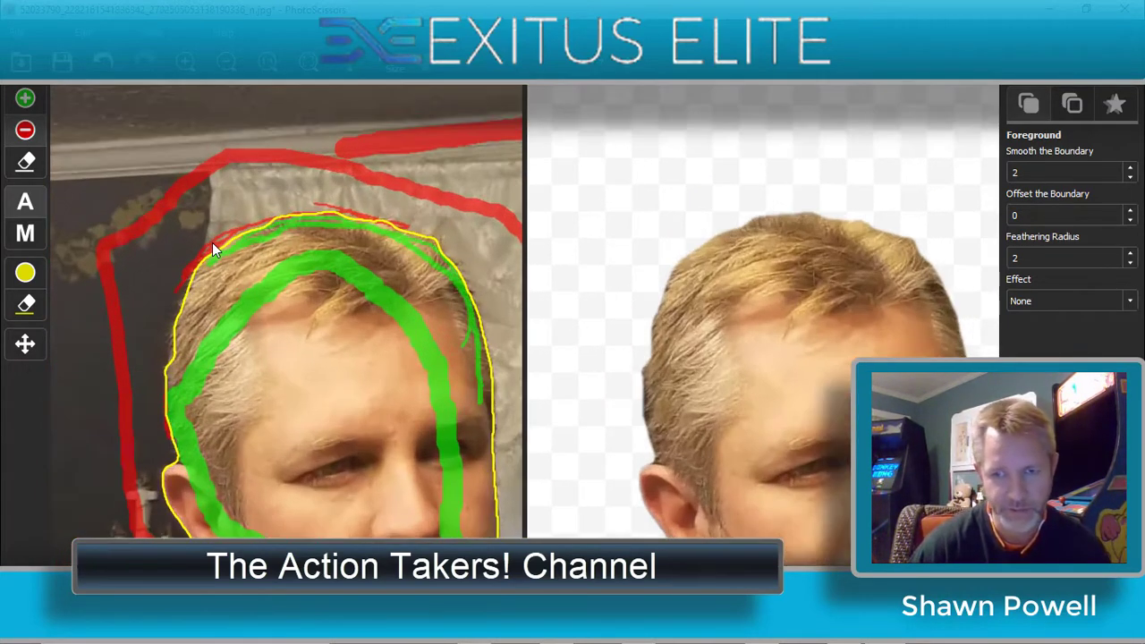
click(25, 343)
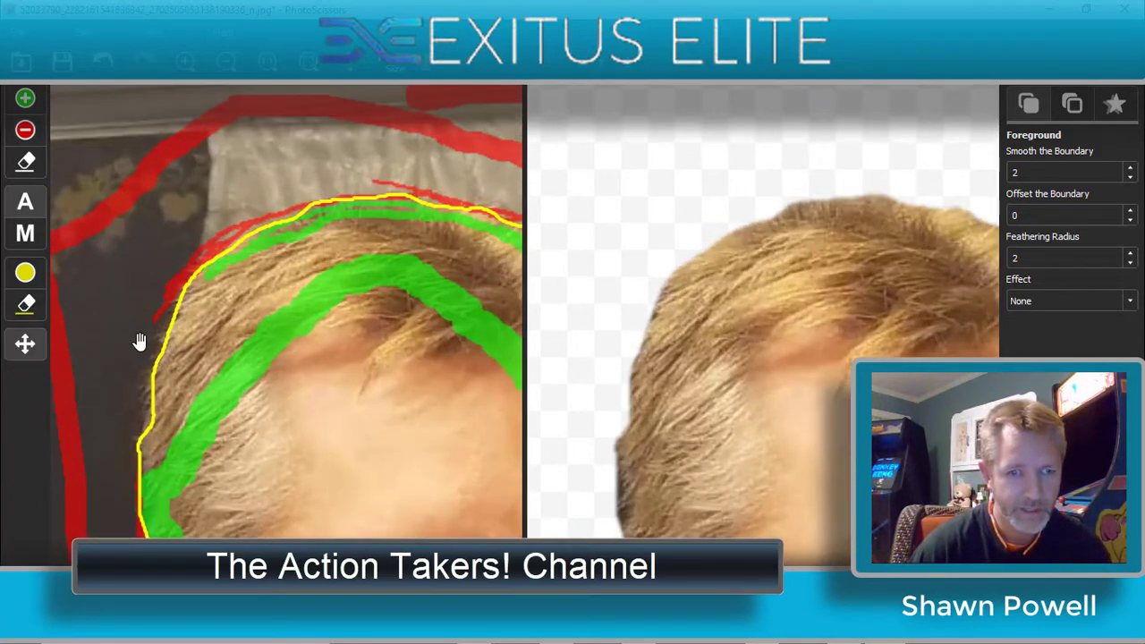
drag(141, 339, 231, 188)
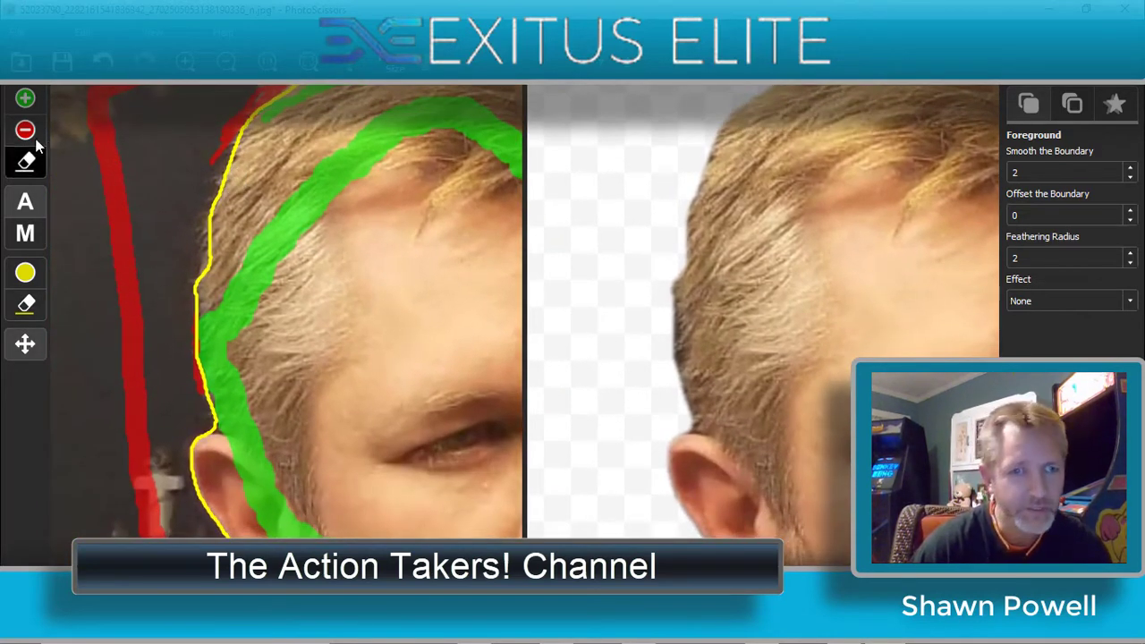
click(25, 130)
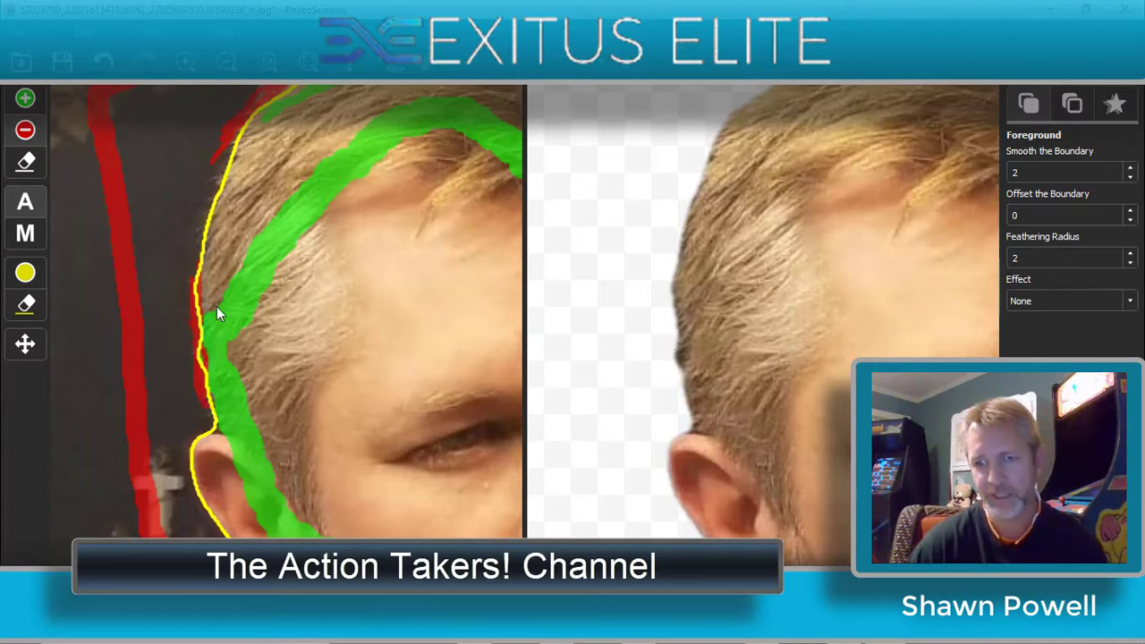
Mark the leftover sliver of the red phone case beneath its camera as background.
scroll(490, 313, down, 4)
scroll(490, 314, up, 2)
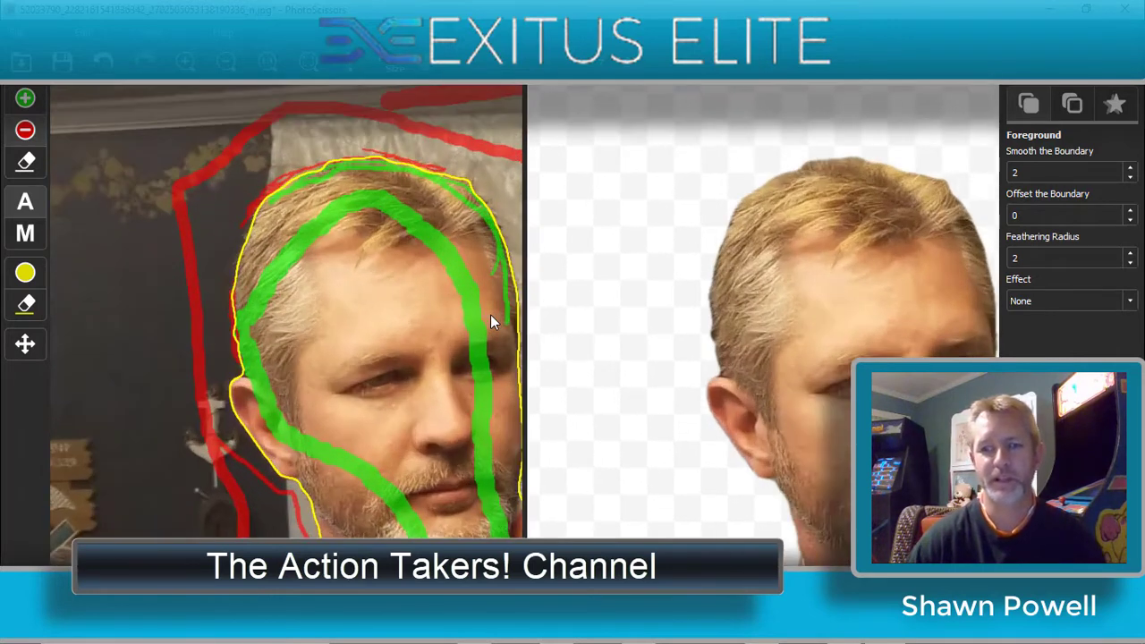
scroll(490, 320, up, 2)
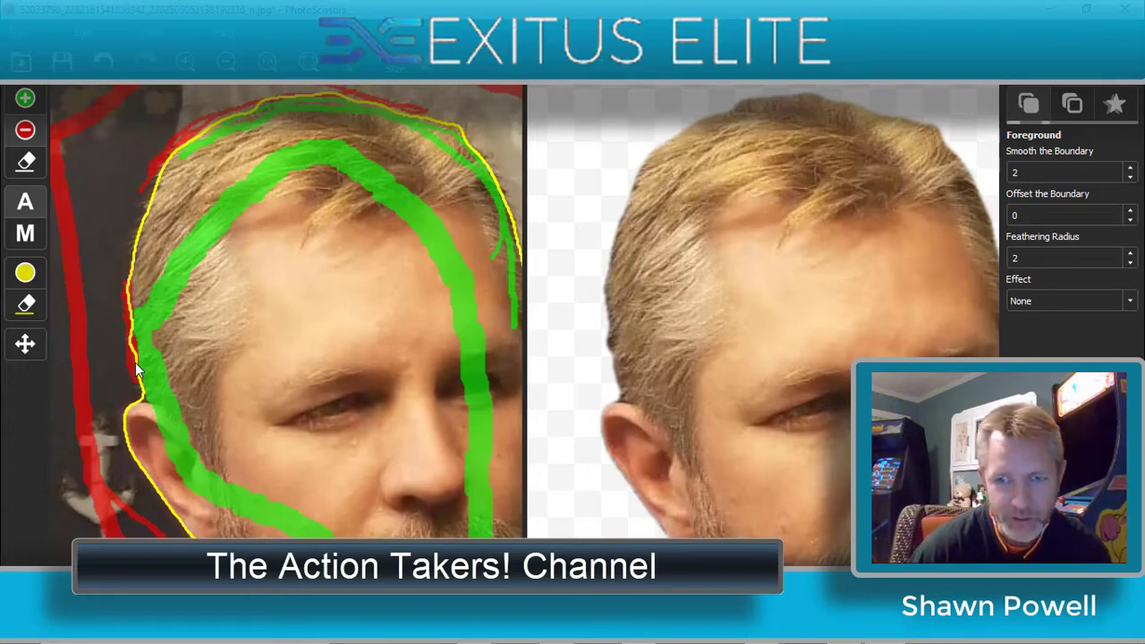
scroll(307, 286, down, 2)
scroll(306, 286, down, 1)
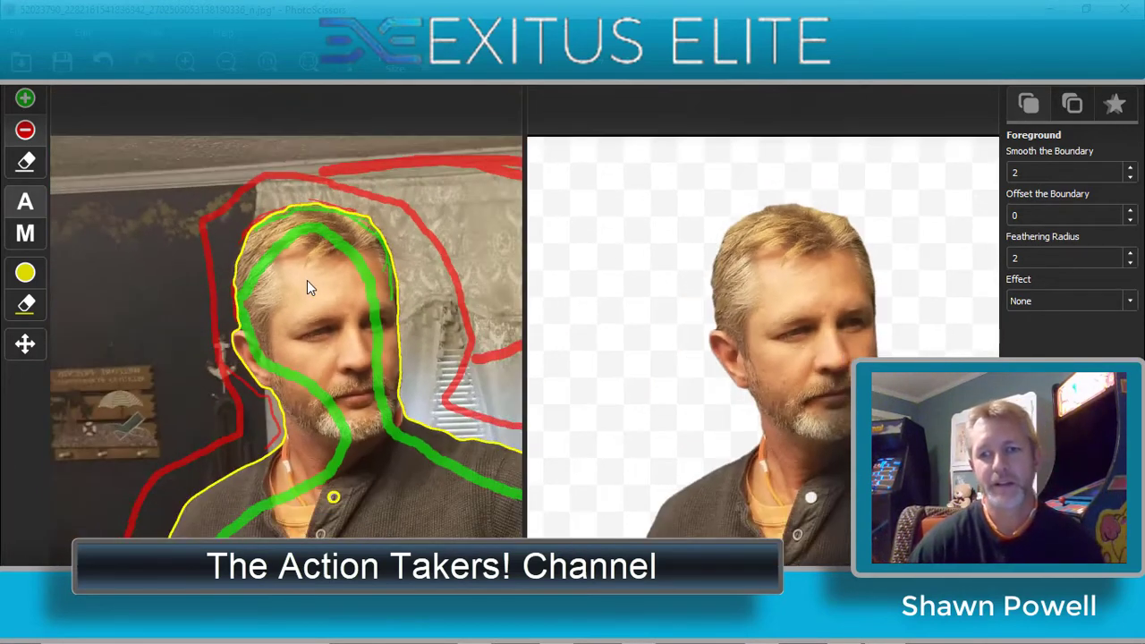
click(25, 343)
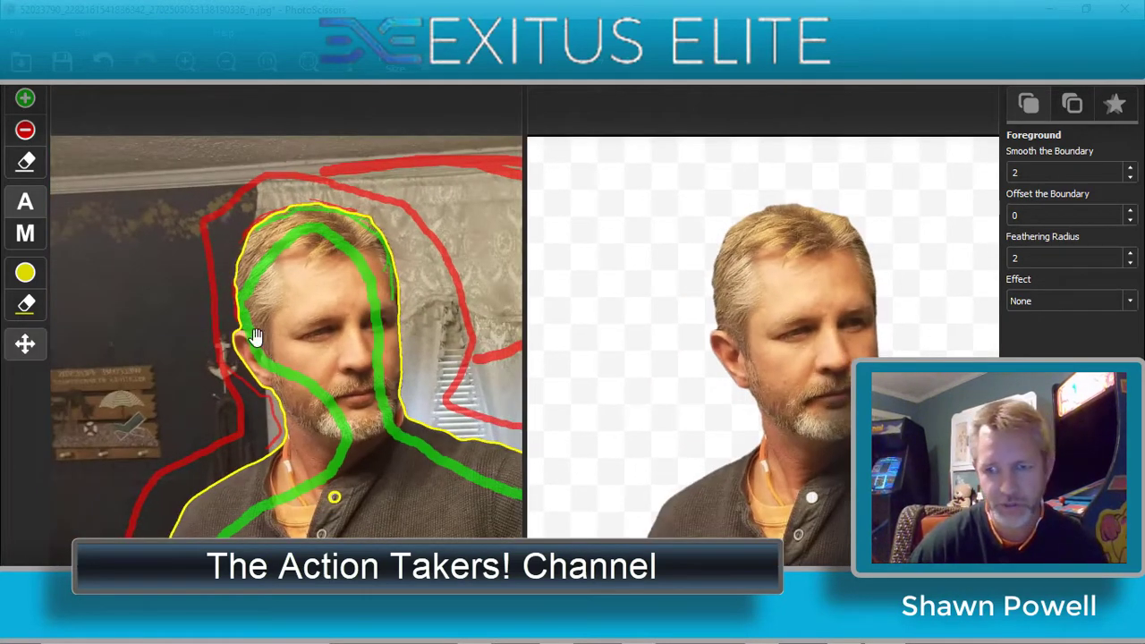
drag(256, 332, 119, 198)
drag(358, 345, 241, 412)
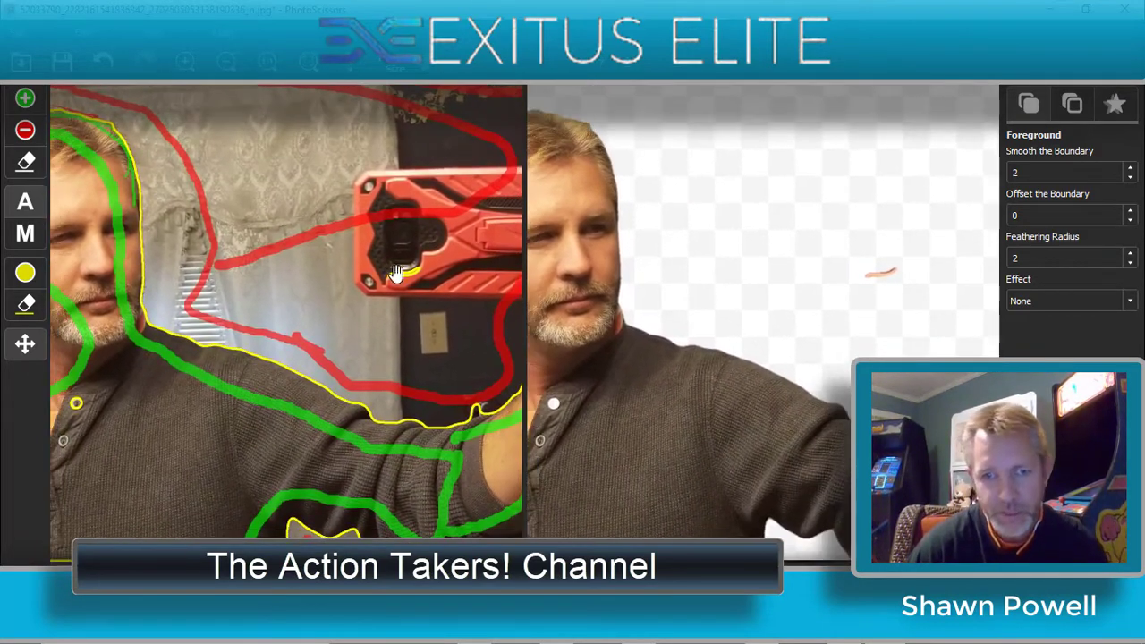
click(25, 129)
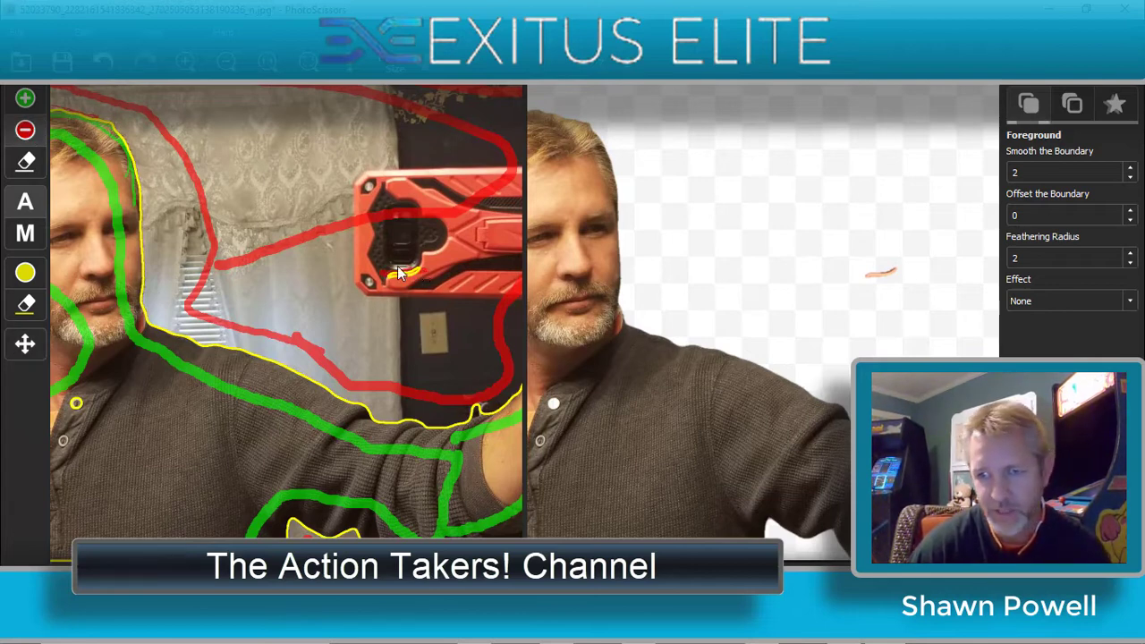
key(ctrl+z)
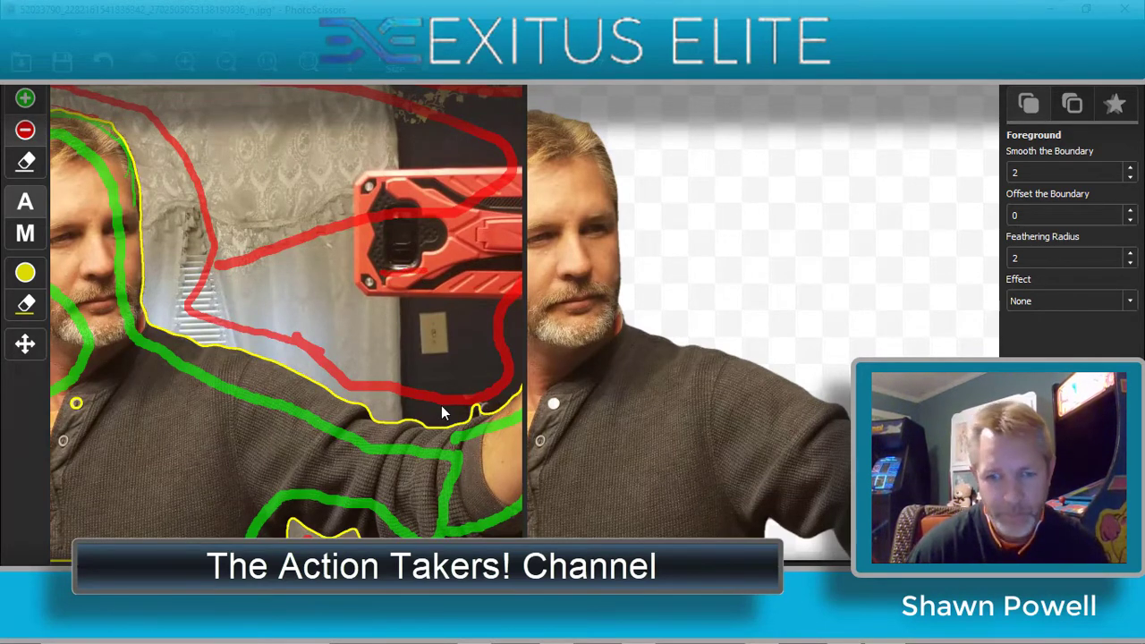
Mark the hook tip above the sleeve cuff and the wall plate below the phone as background.
drag(449, 410, 468, 412)
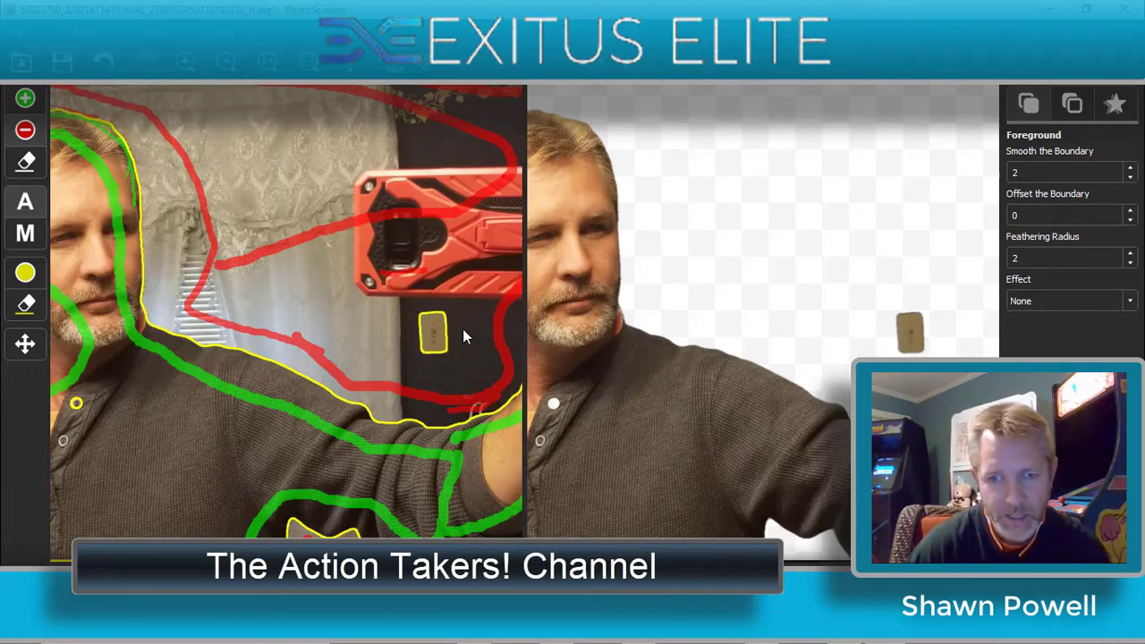
drag(462, 326, 413, 340)
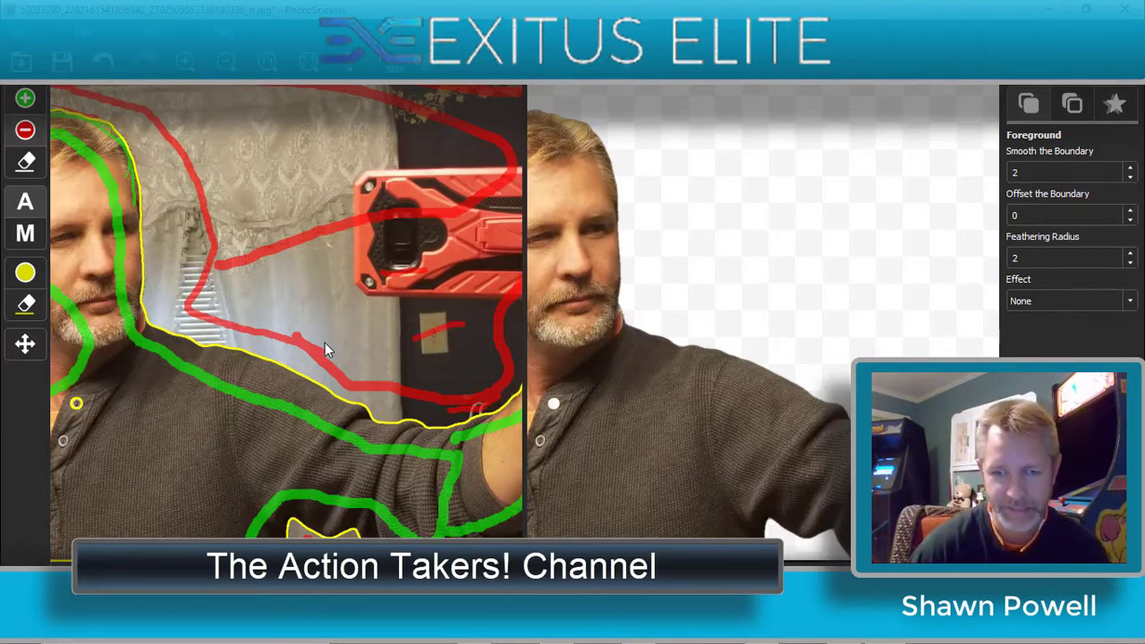
Mark the coat hanger beside the outer forearm edge as background to remove its leftover bulge from the cutout.
click(25, 344)
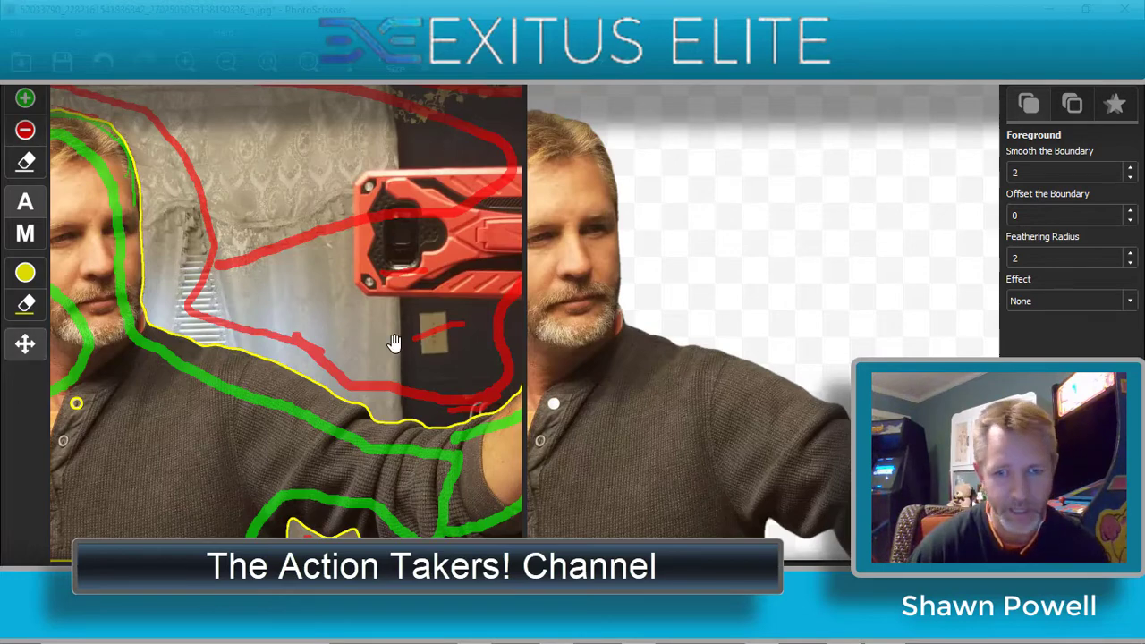
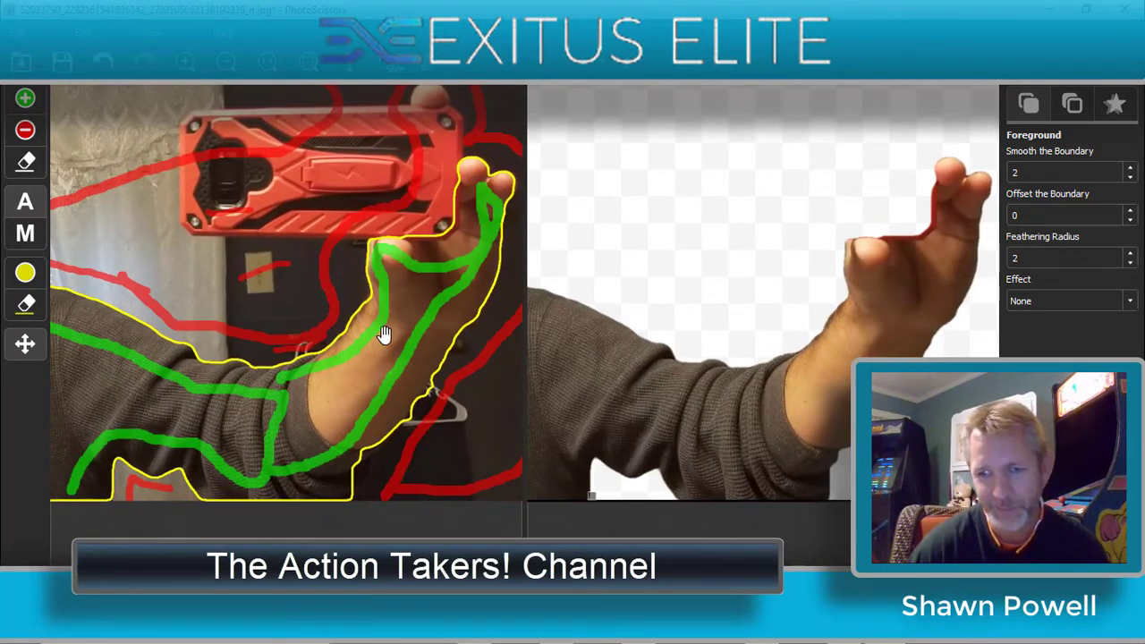
scroll(421, 363, up, 4)
drag(426, 414, 391, 276)
click(25, 130)
click(374, 333)
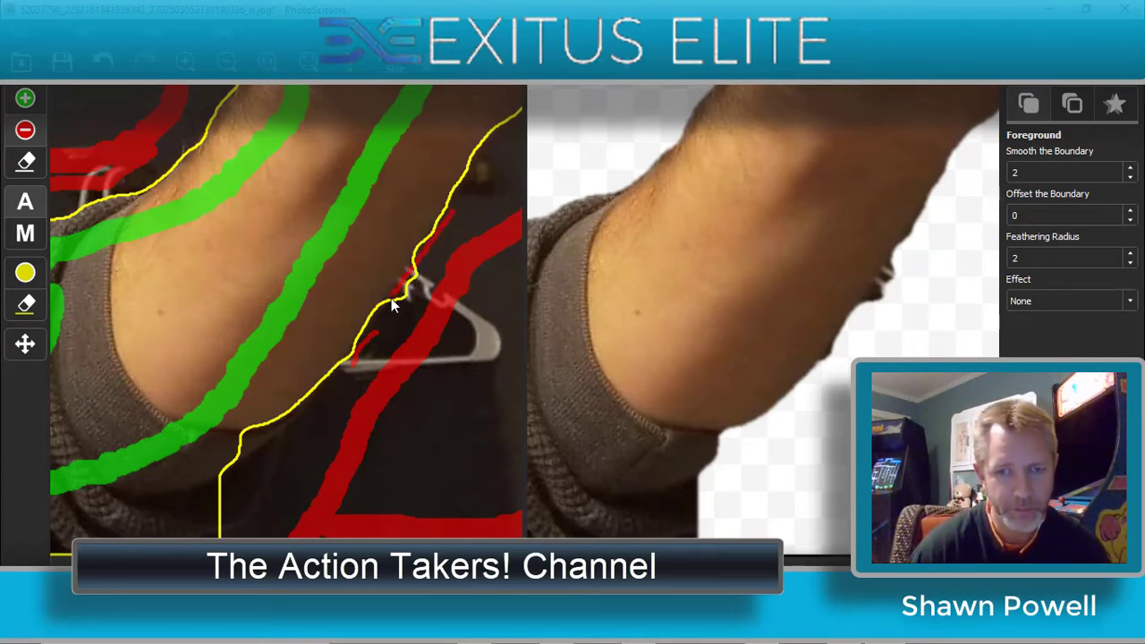
drag(384, 317, 374, 342)
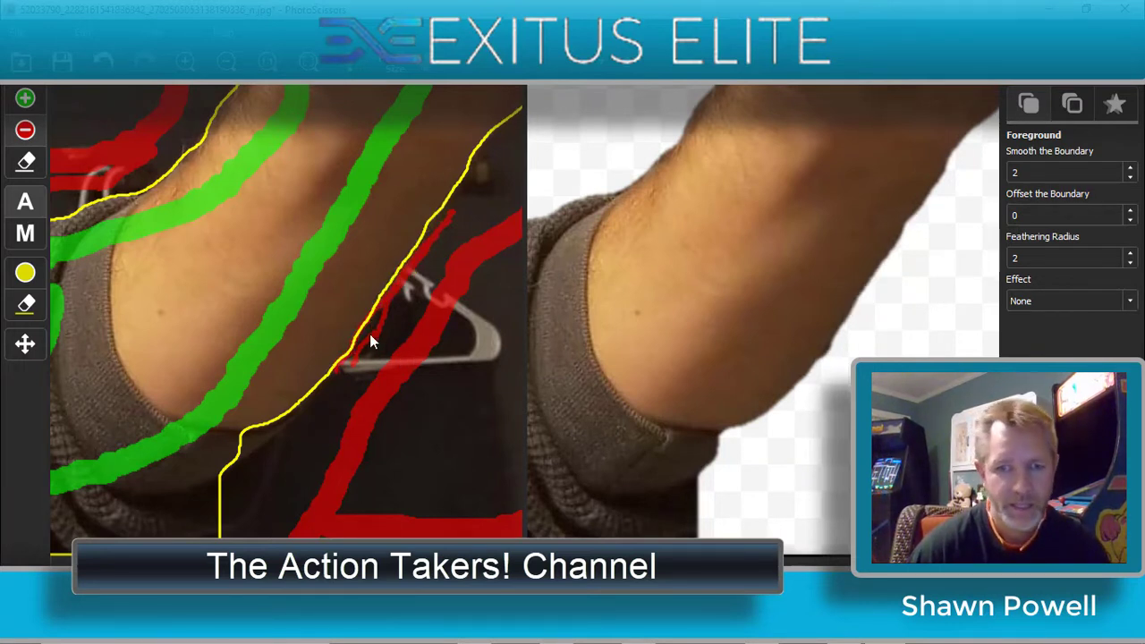
drag(330, 384, 346, 394)
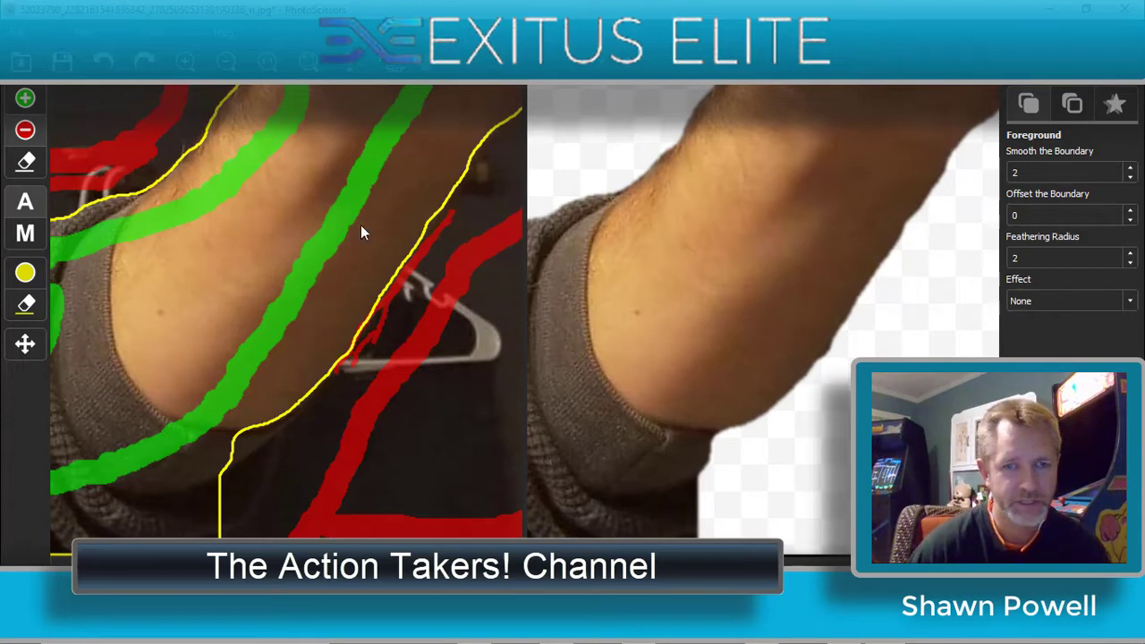
scroll(371, 358, up, 1)
scroll(369, 359, up, 1)
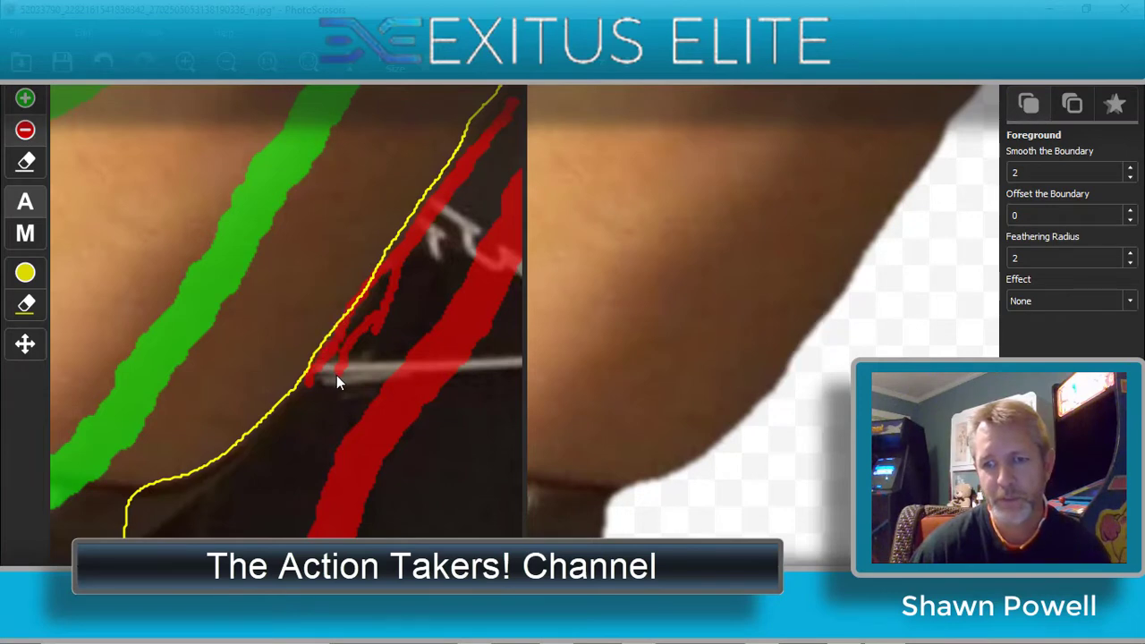
Mark the red phone case edge along its rounded corner between the thumb and the upper fingers as background.
scroll(360, 372, down, 4)
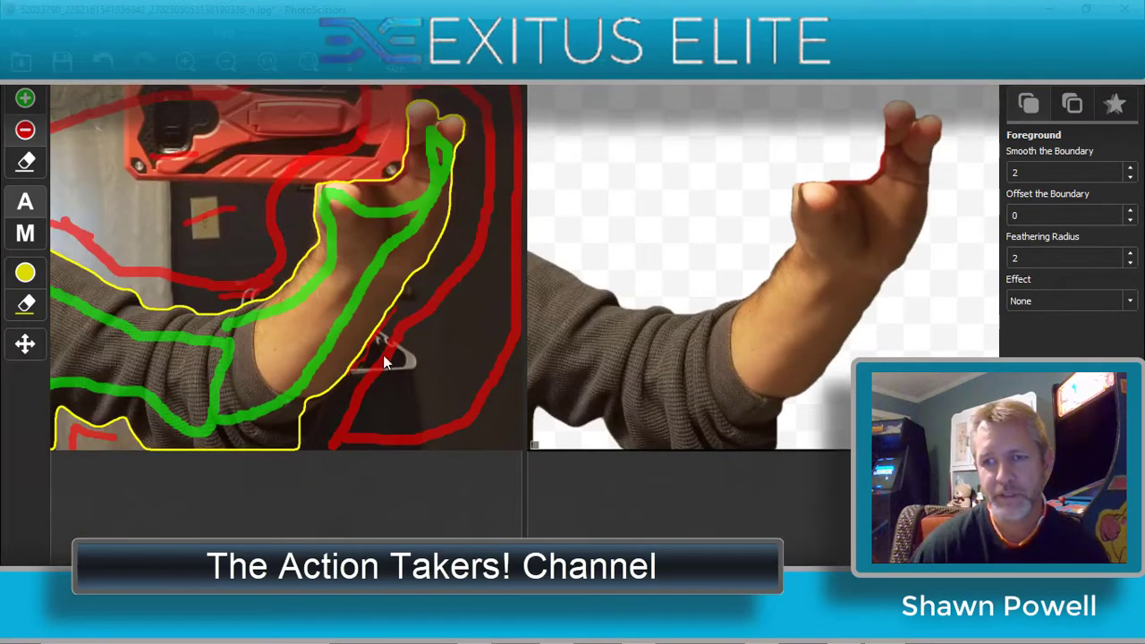
scroll(409, 331, up, 1)
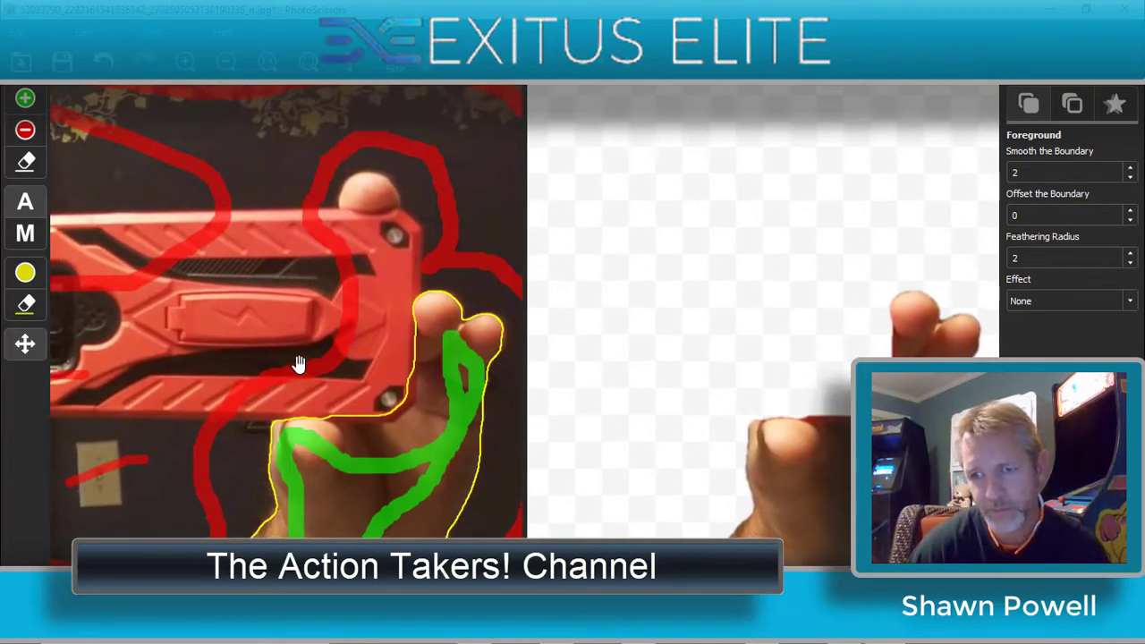
scroll(300, 370, up, 2)
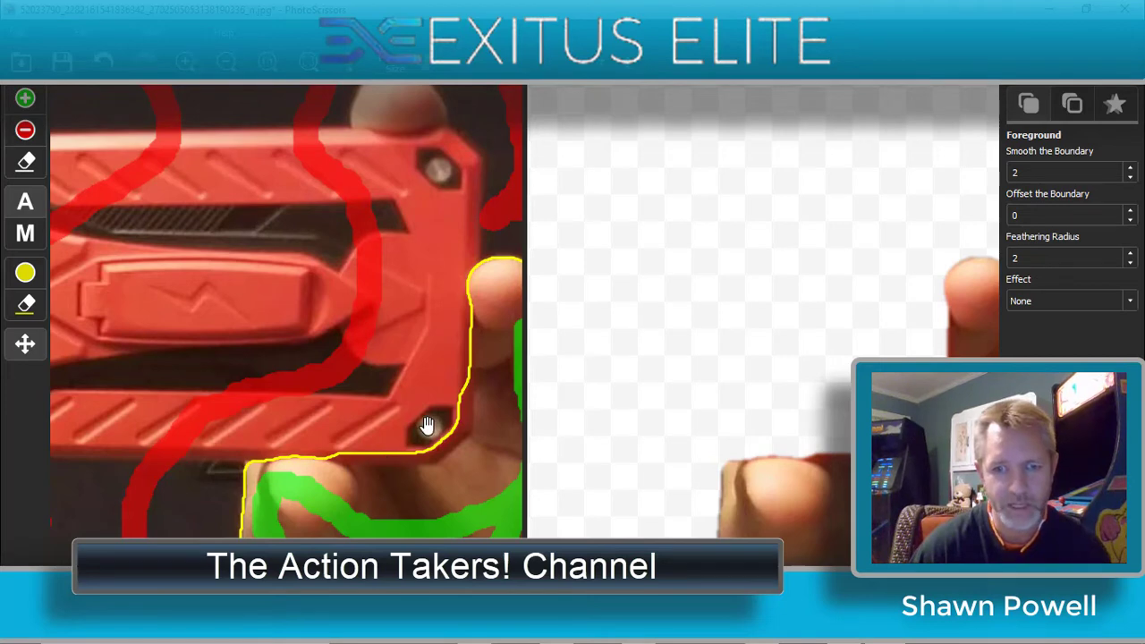
scroll(427, 424, up, 2)
drag(435, 421, 332, 328)
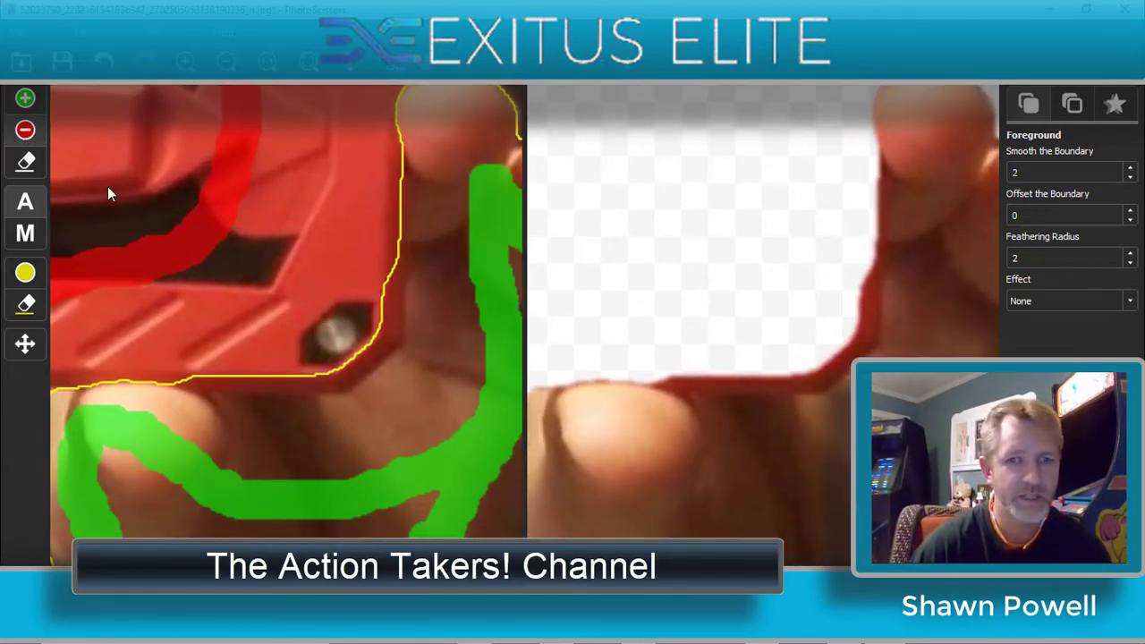
click(25, 131)
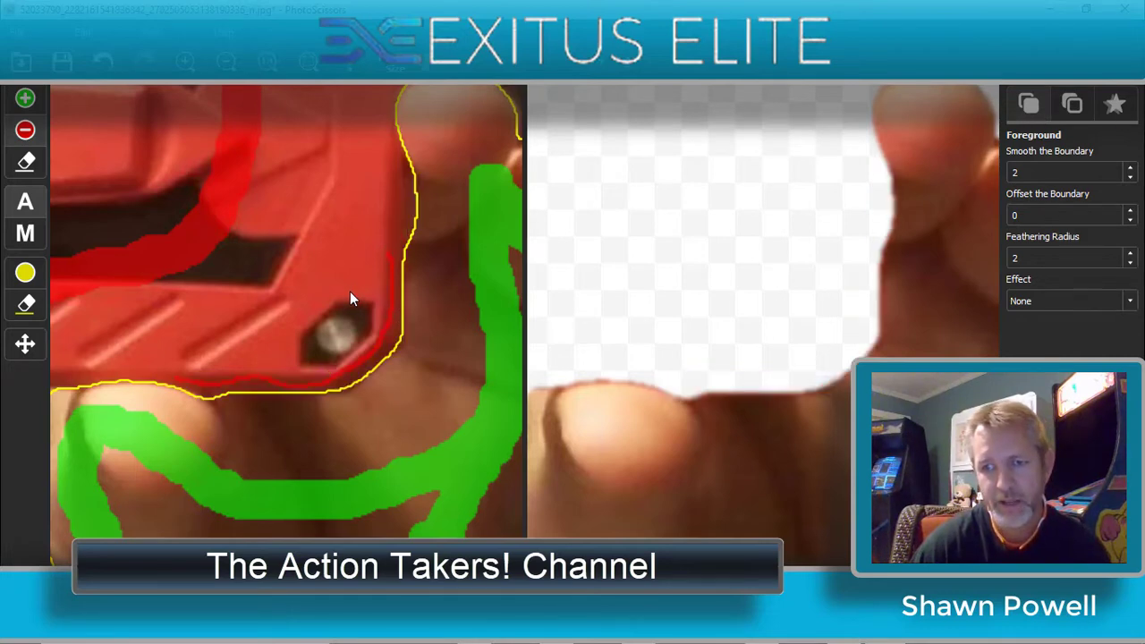
Try to extend the transparent result canvas slightly past the photo's lower and upper edges.
scroll(349, 291, down, 2)
scroll(350, 300, down, 4)
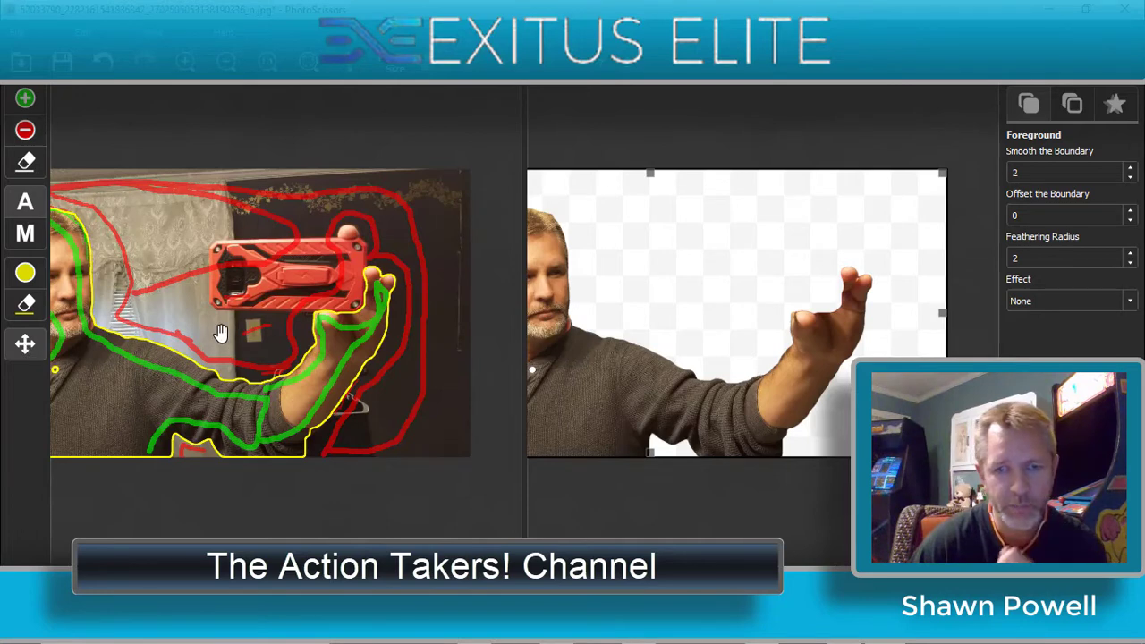
drag(224, 334, 331, 310)
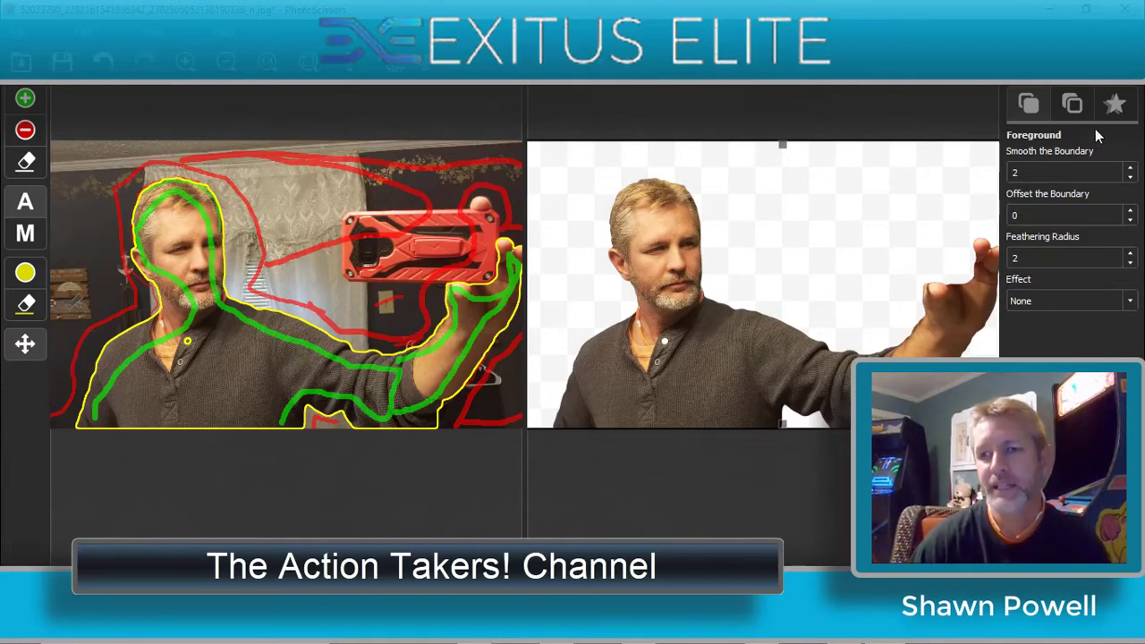
click(1076, 107)
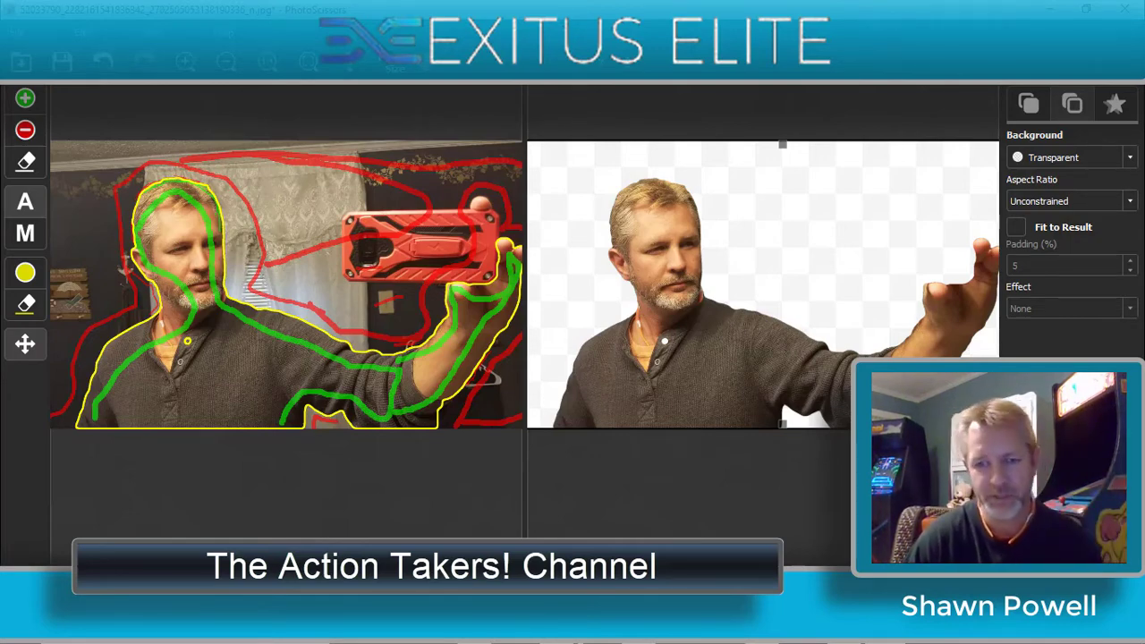
click(554, 554)
scroll(785, 393, down, 3)
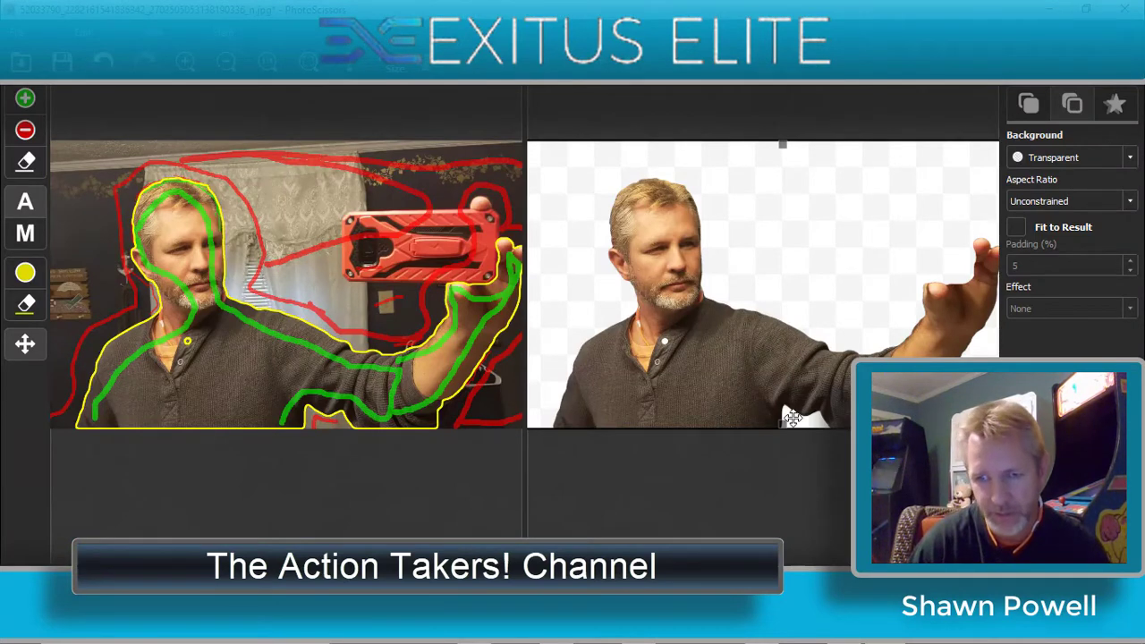
drag(783, 427, 781, 436)
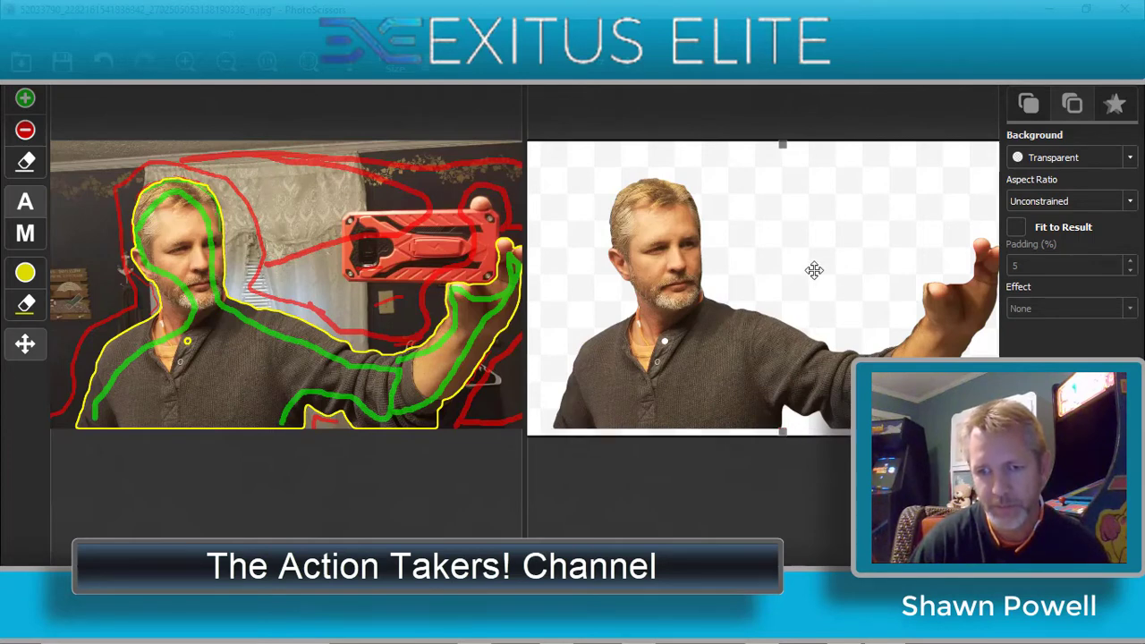
drag(782, 143, 783, 131)
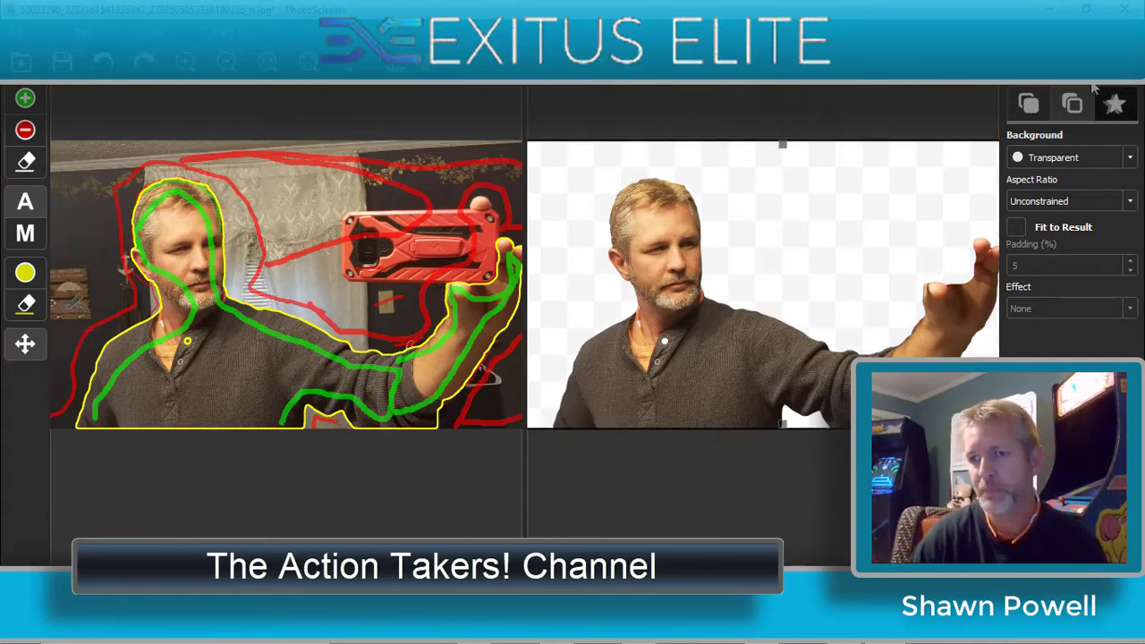
Enable the cutout's shadow and offset it slightly toward the side away from the raised hand.
click(1113, 104)
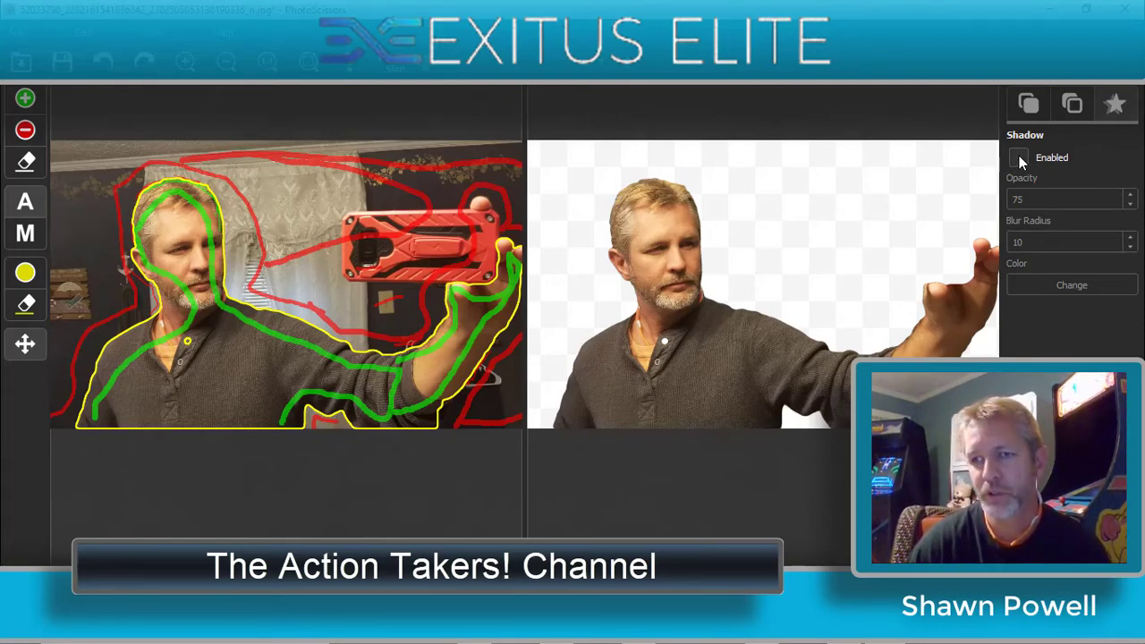
click(1019, 157)
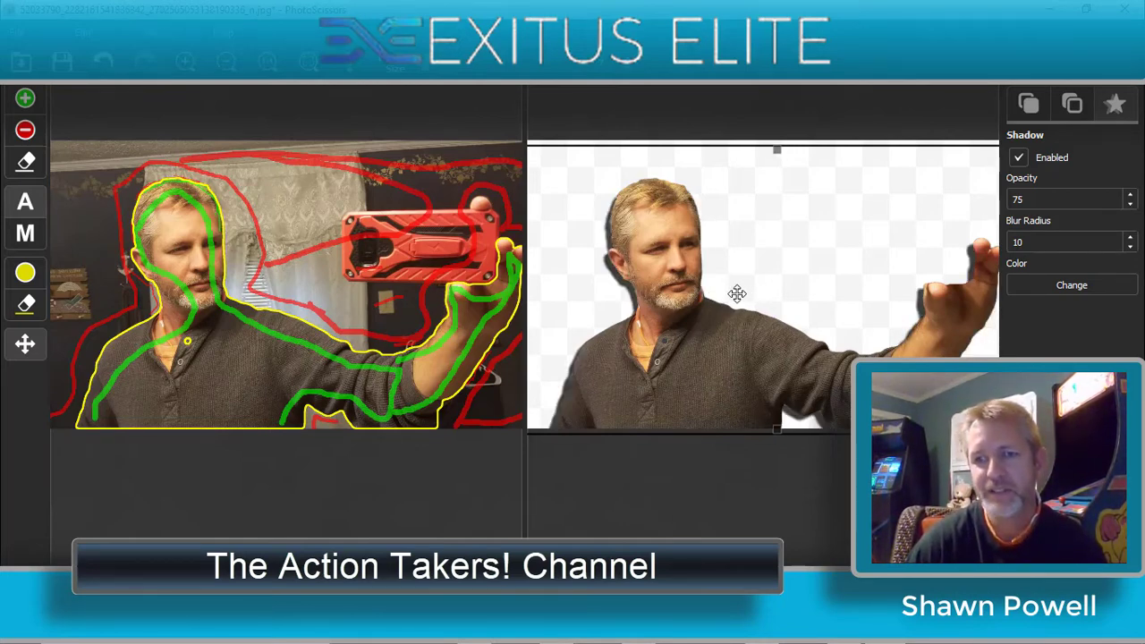
drag(737, 293, 739, 294)
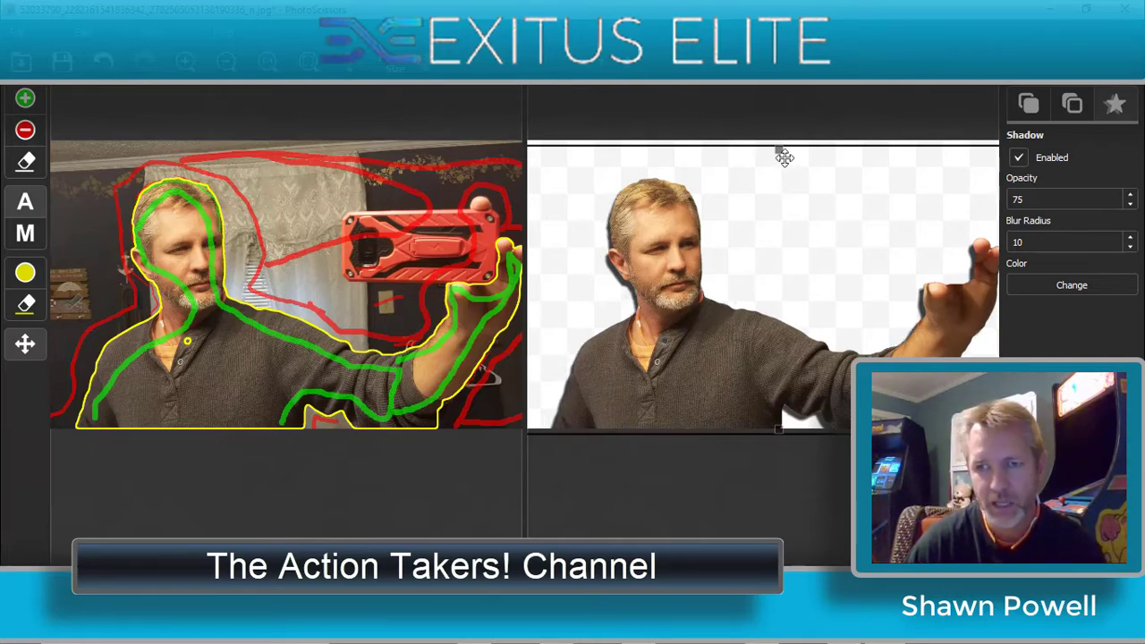
drag(766, 187, 764, 182)
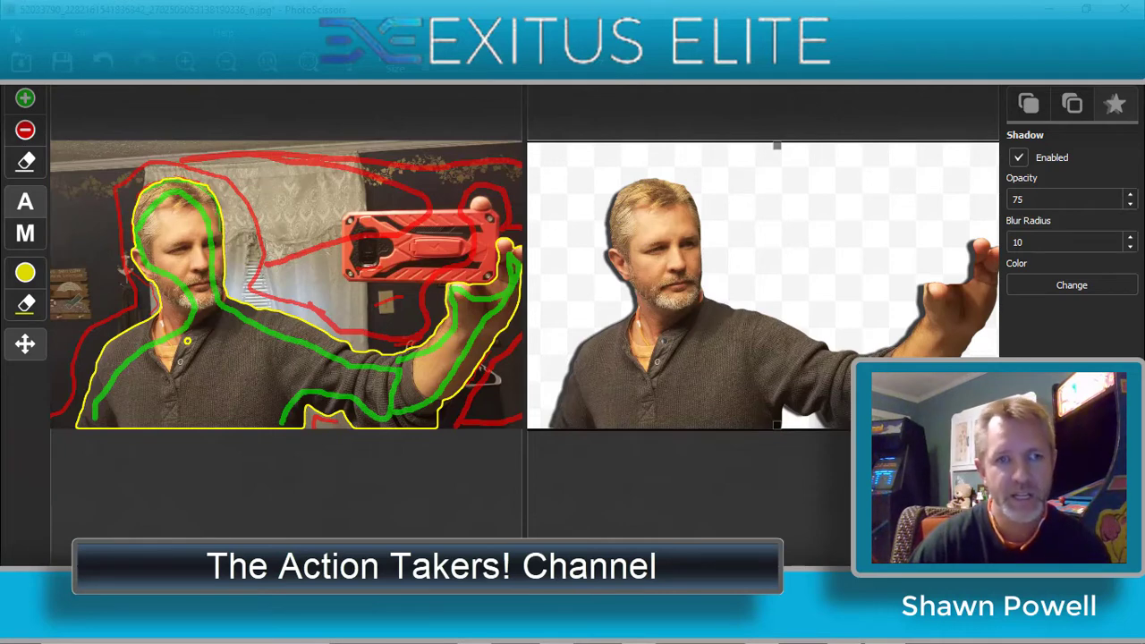
Save the cutout as a PNG named "me march 7 2019 with shadow" in the Selfies folder.
click(16, 34)
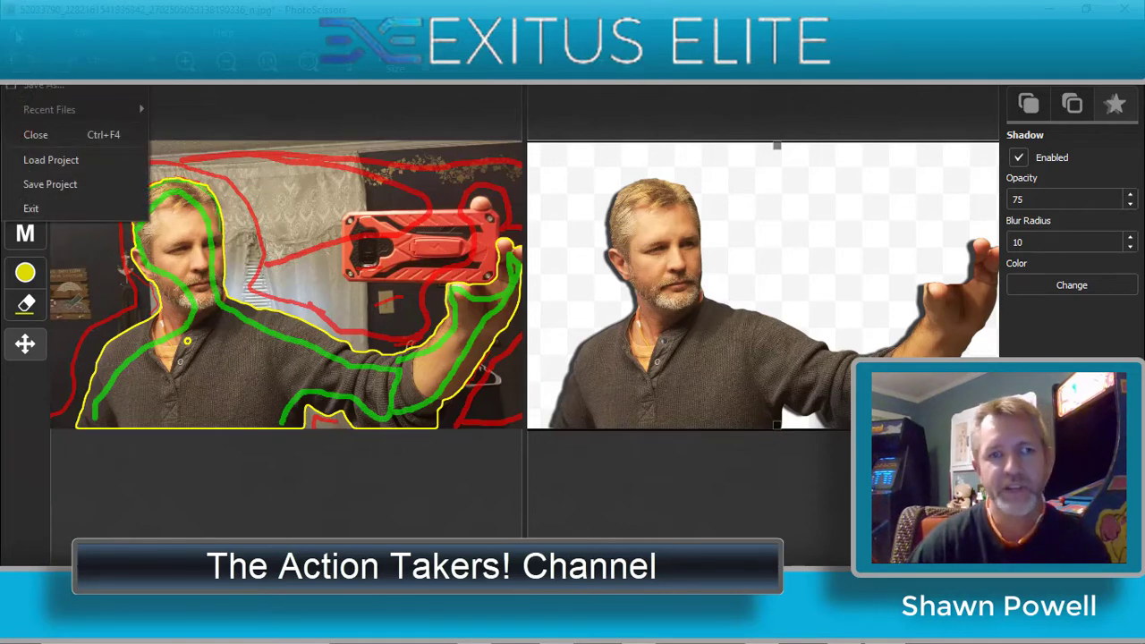
click(56, 85)
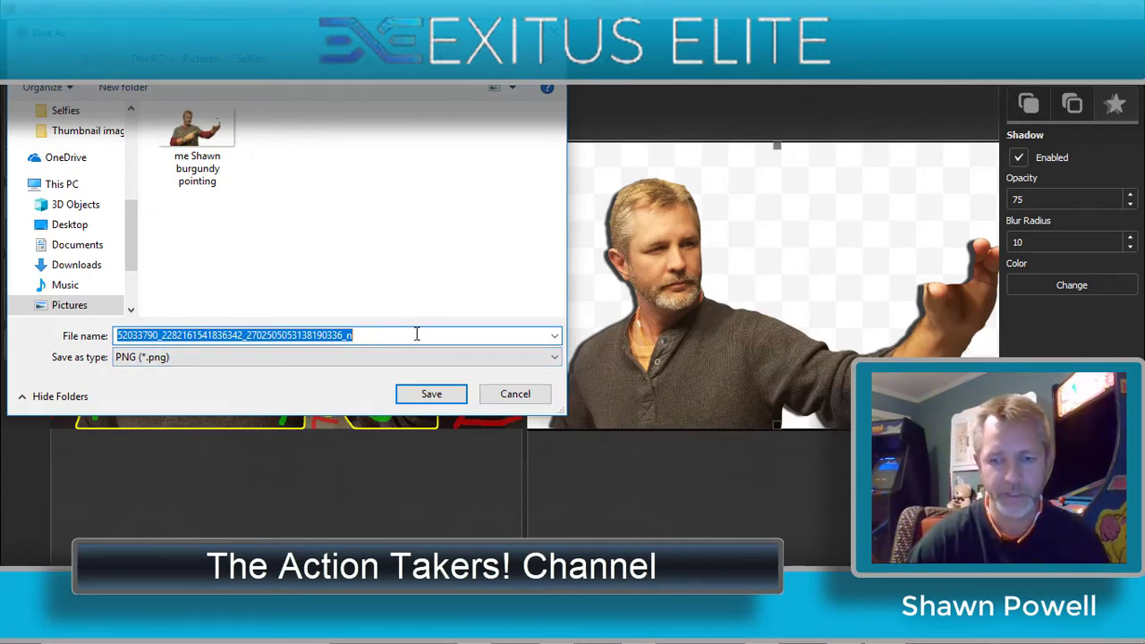
key(BackSpace)
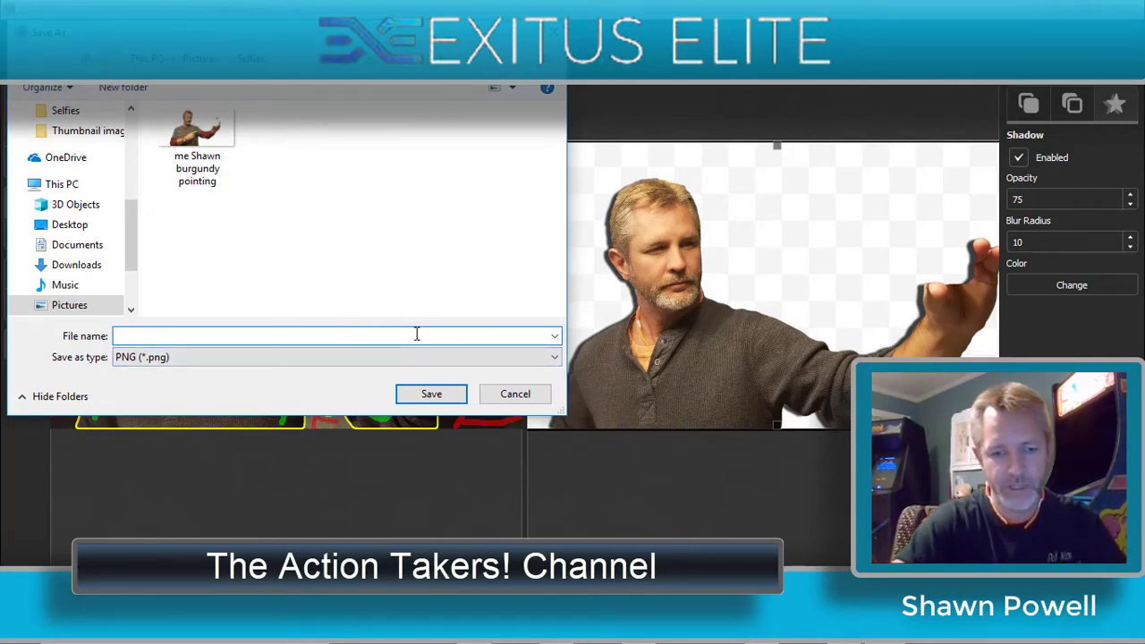
text(me )
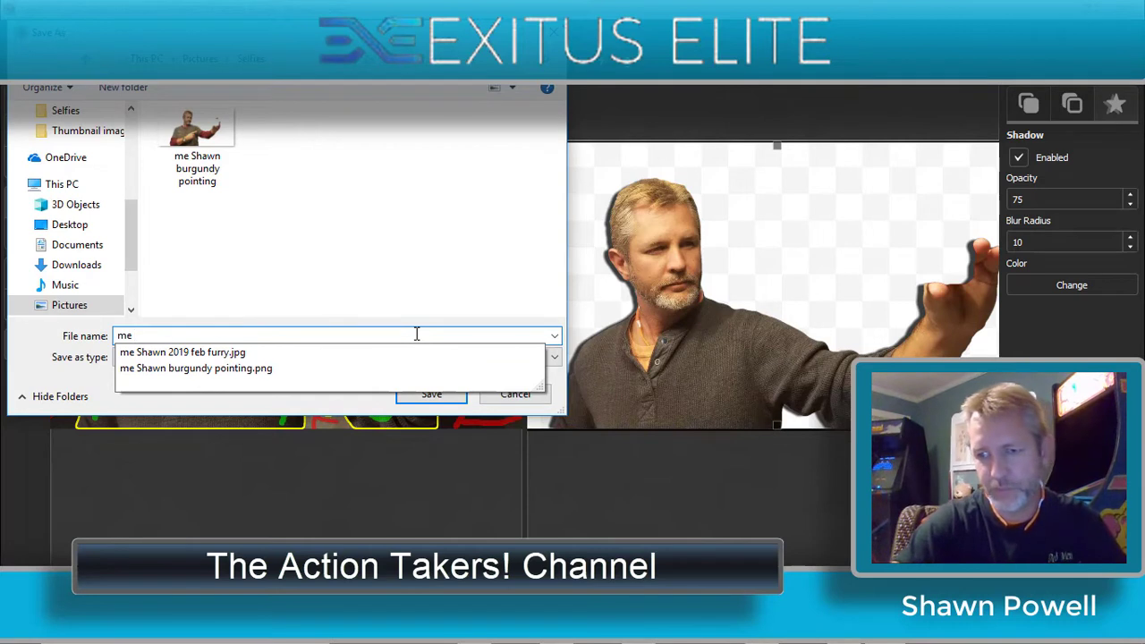
text(march)
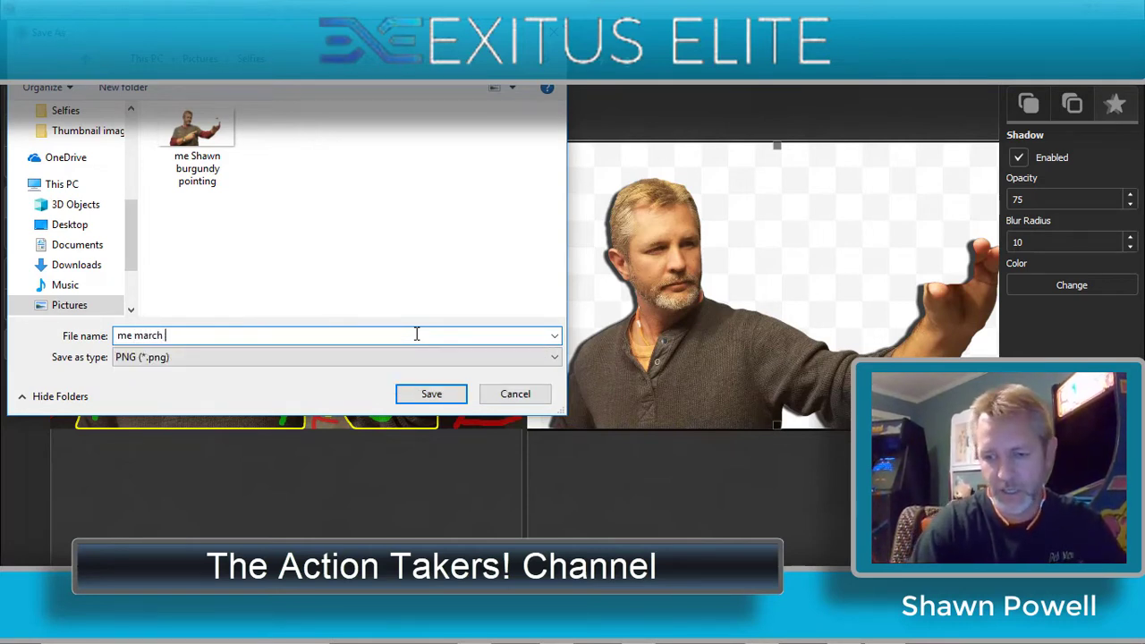
text( 7 2019)
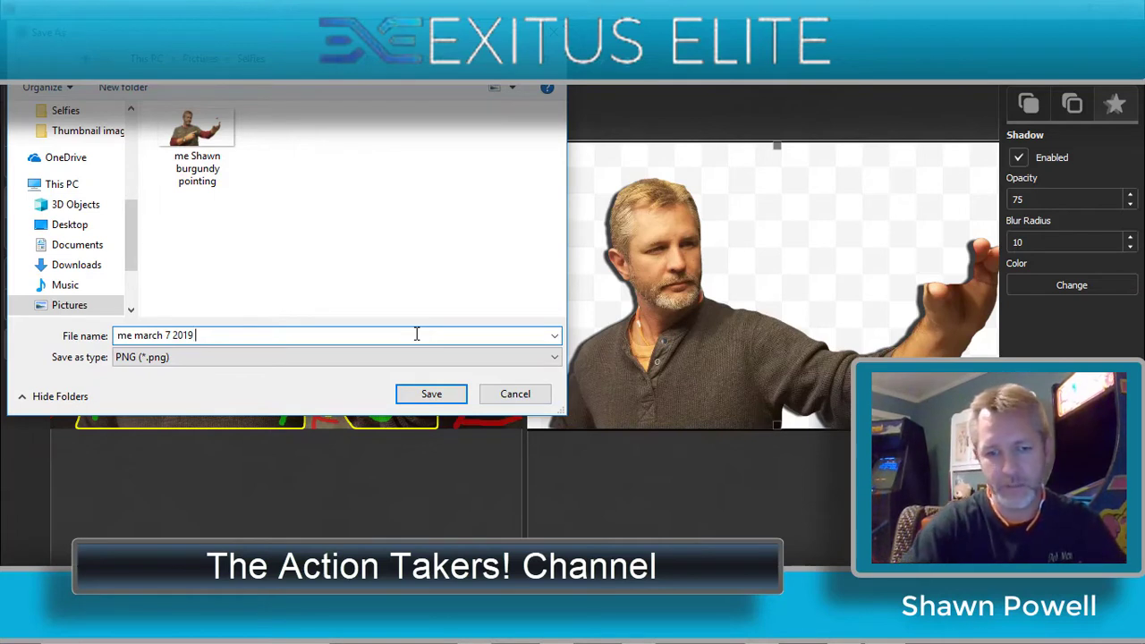
text( with shadow)
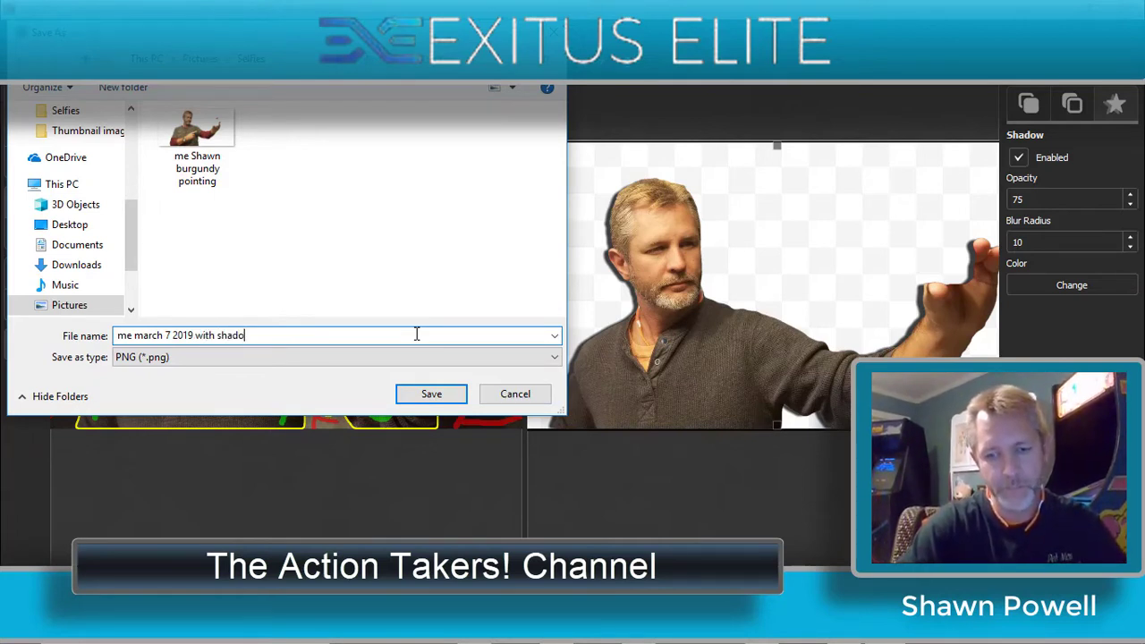
click(443, 398)
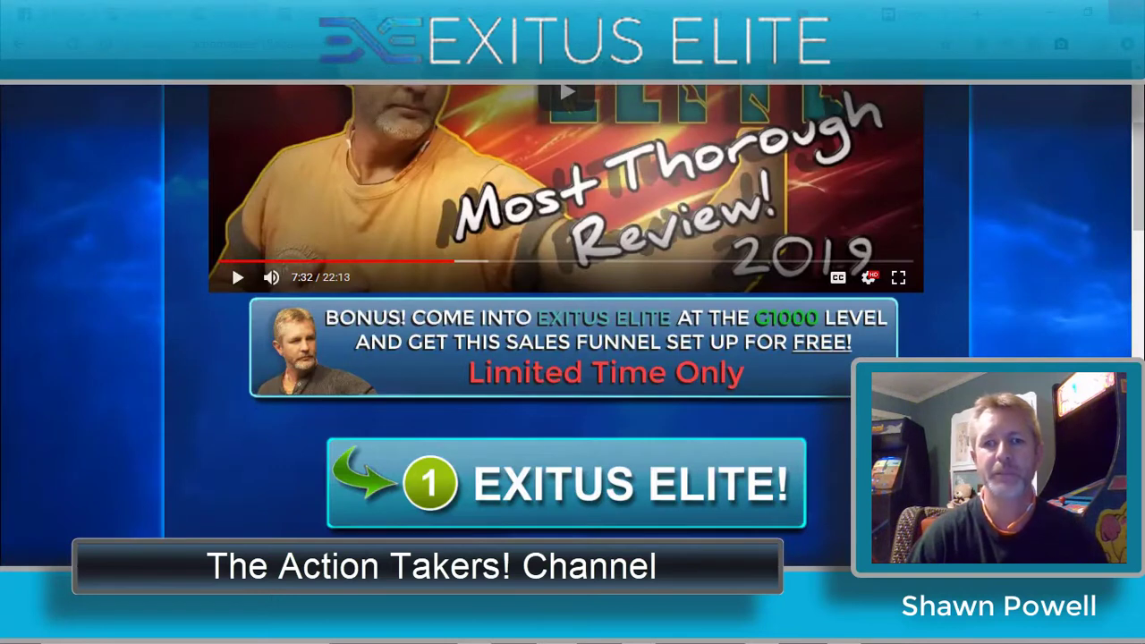
Switch to the browser and look through the YouTube channel's uploaded videos to examine their cutout thumbnails.
scroll(572, 322, up, 3)
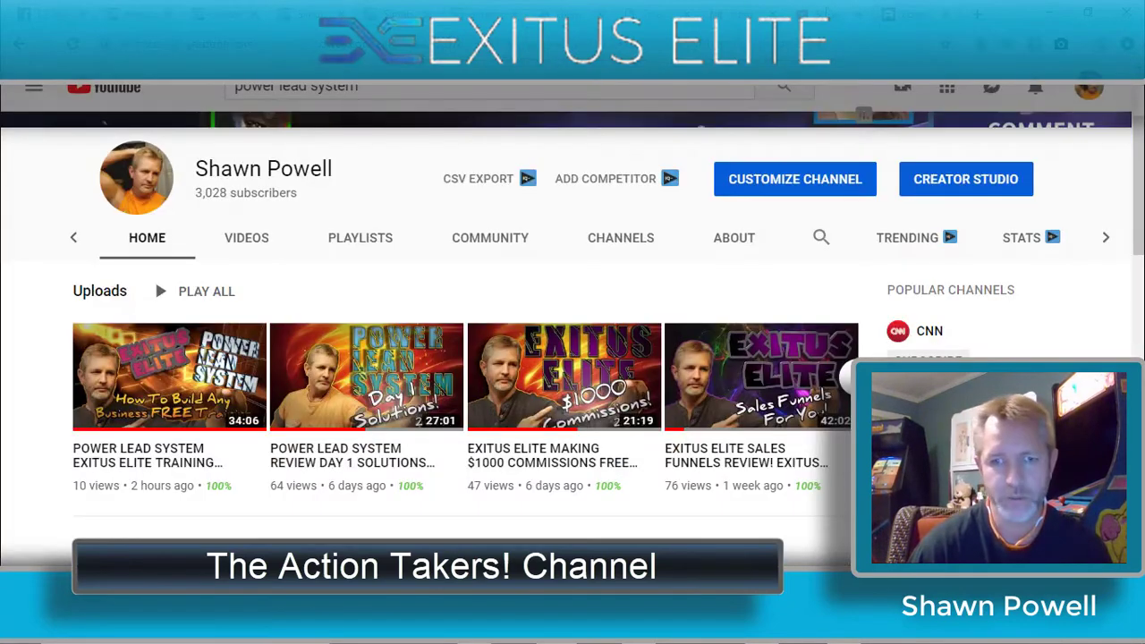
click(237, 240)
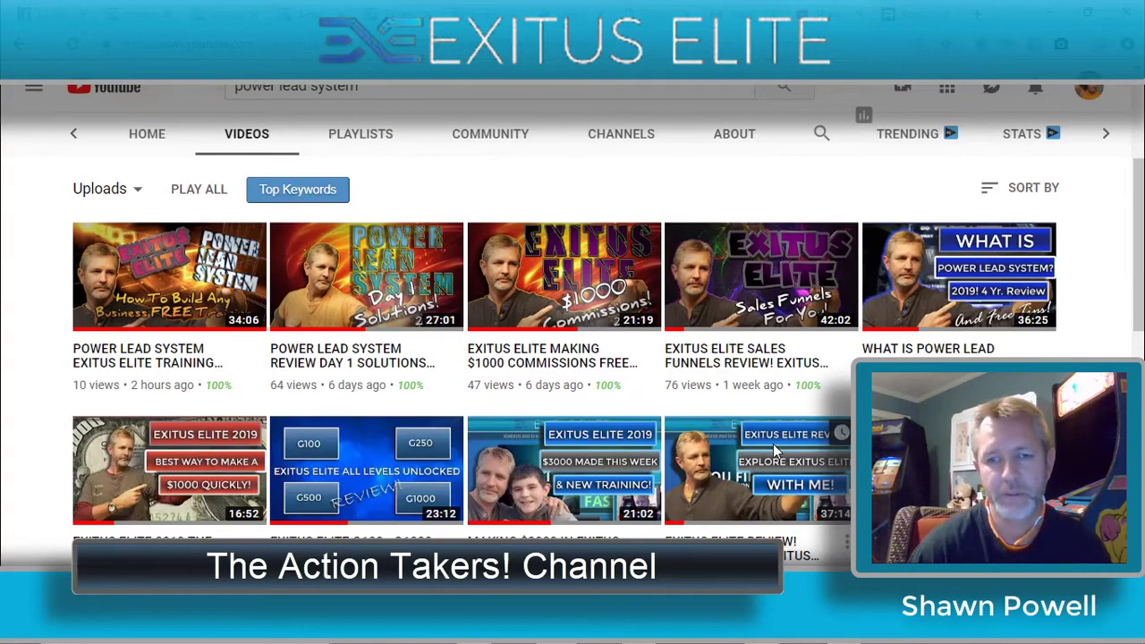
scroll(572, 358, down, 4)
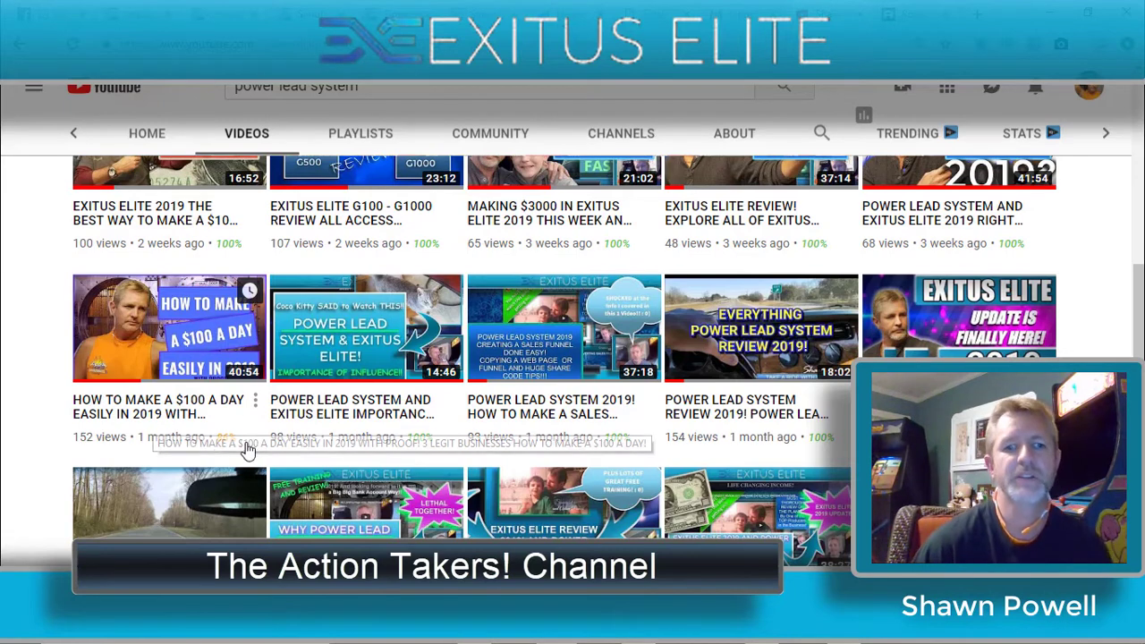
scroll(259, 357, down, 1)
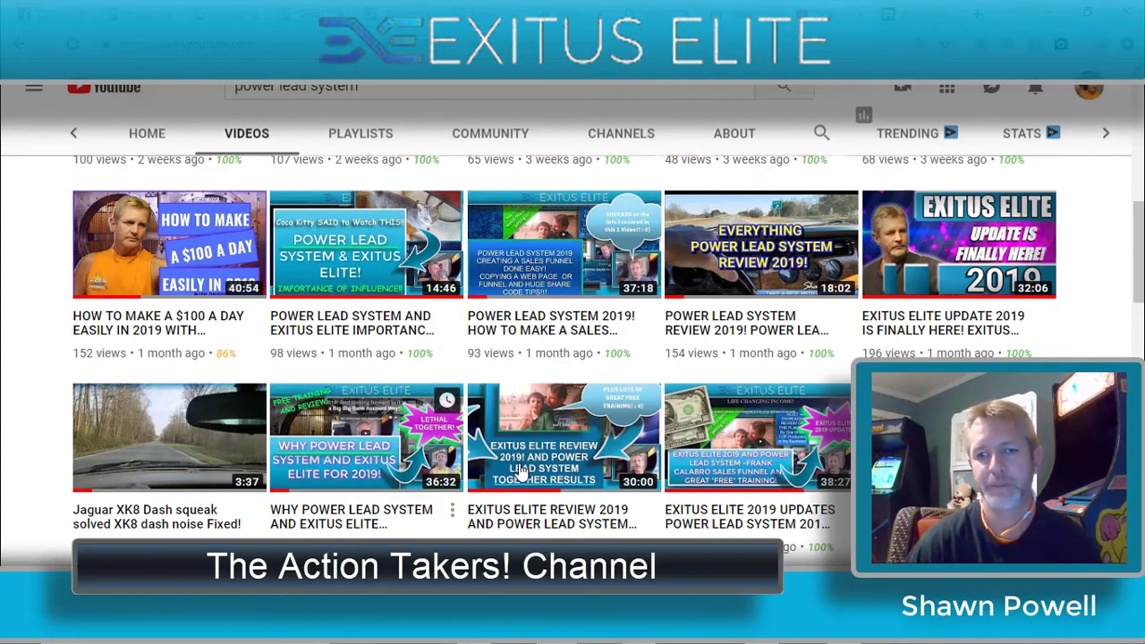
scroll(729, 506, down, 3)
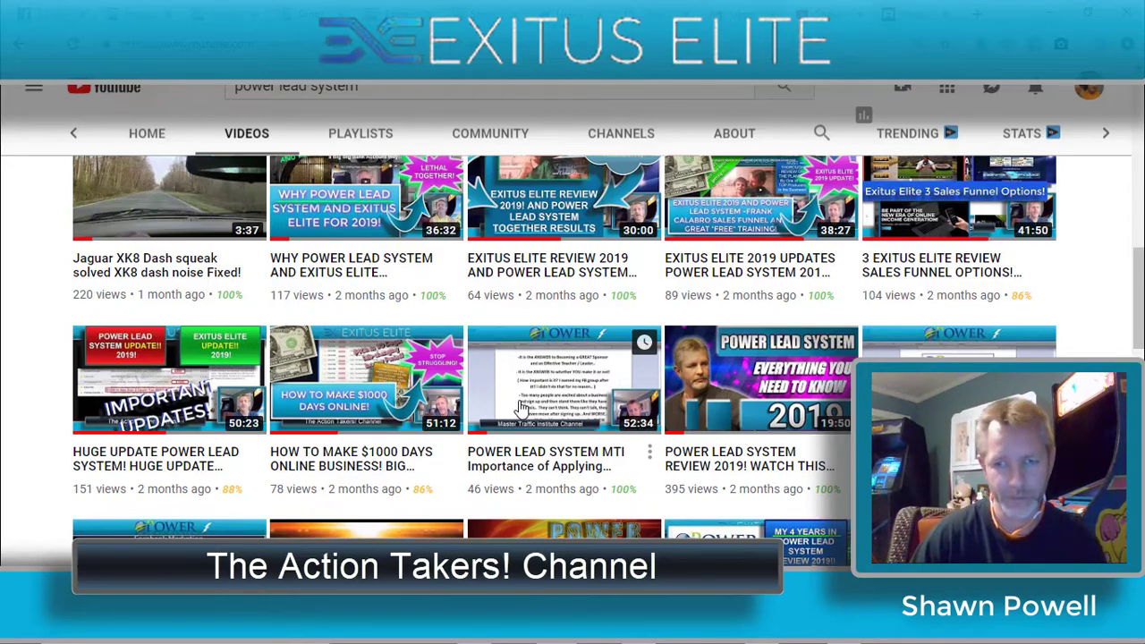
scroll(521, 407, up, 5)
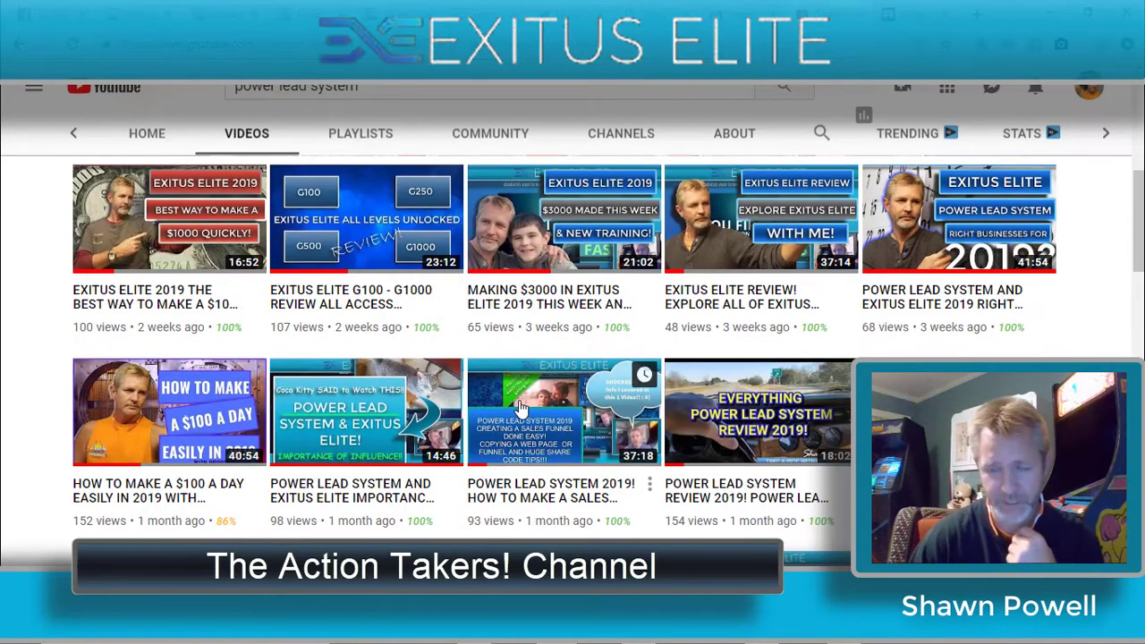
Play the embedded Exitus Elite Review 2019 video on the sales page, skip ahead to about 8:52 and pause it.
scroll(522, 407, up, 3)
scroll(521, 406, down, 2)
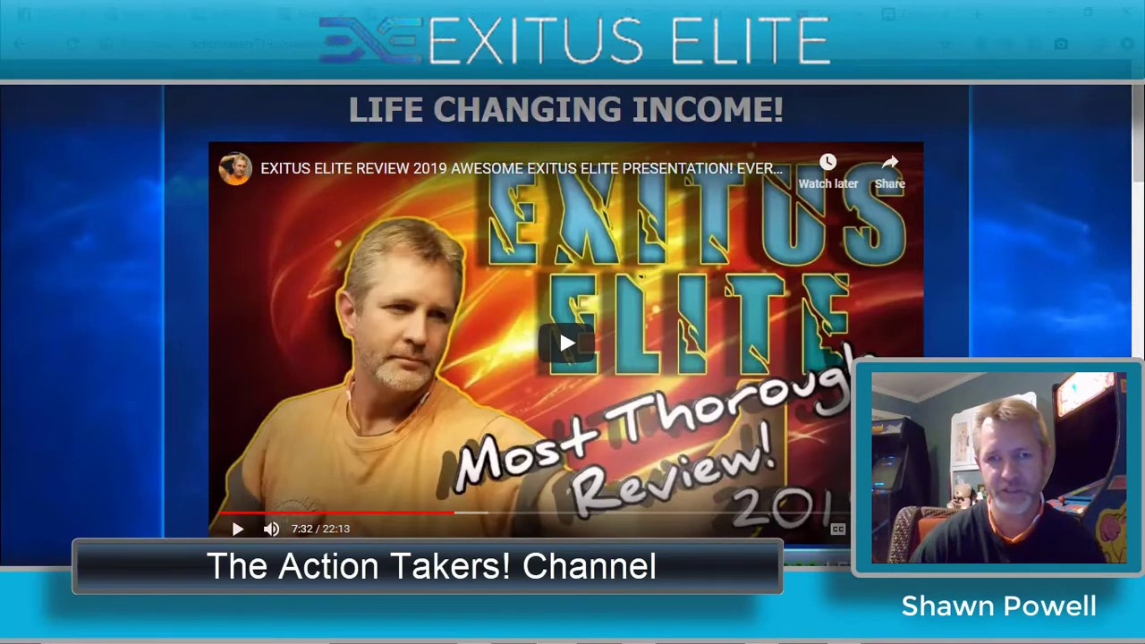
click(545, 355)
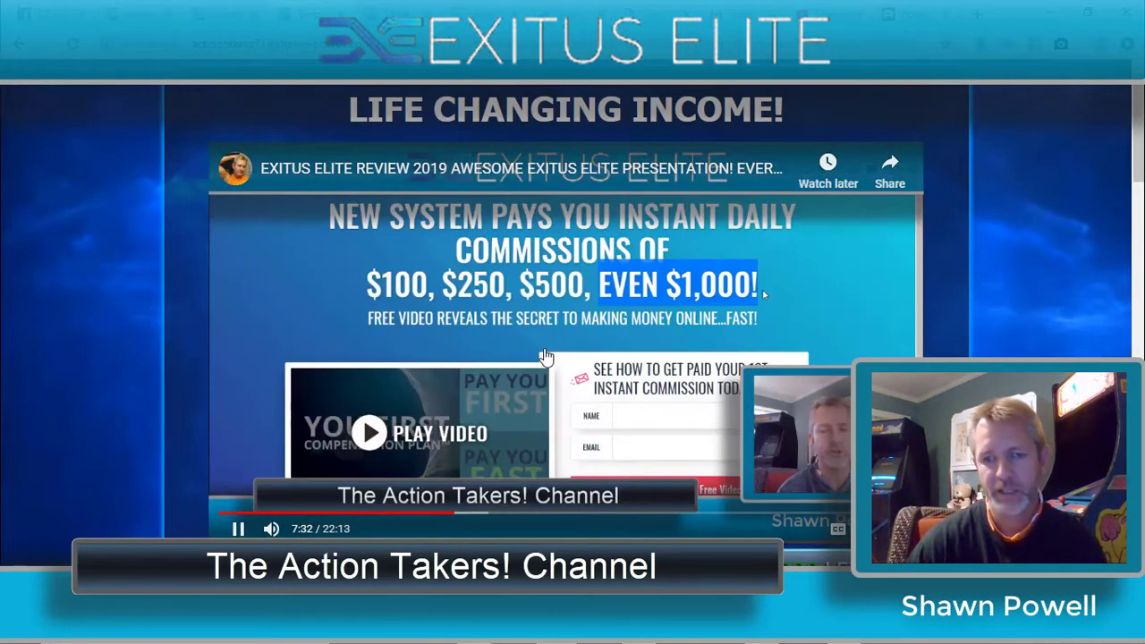
click(500, 505)
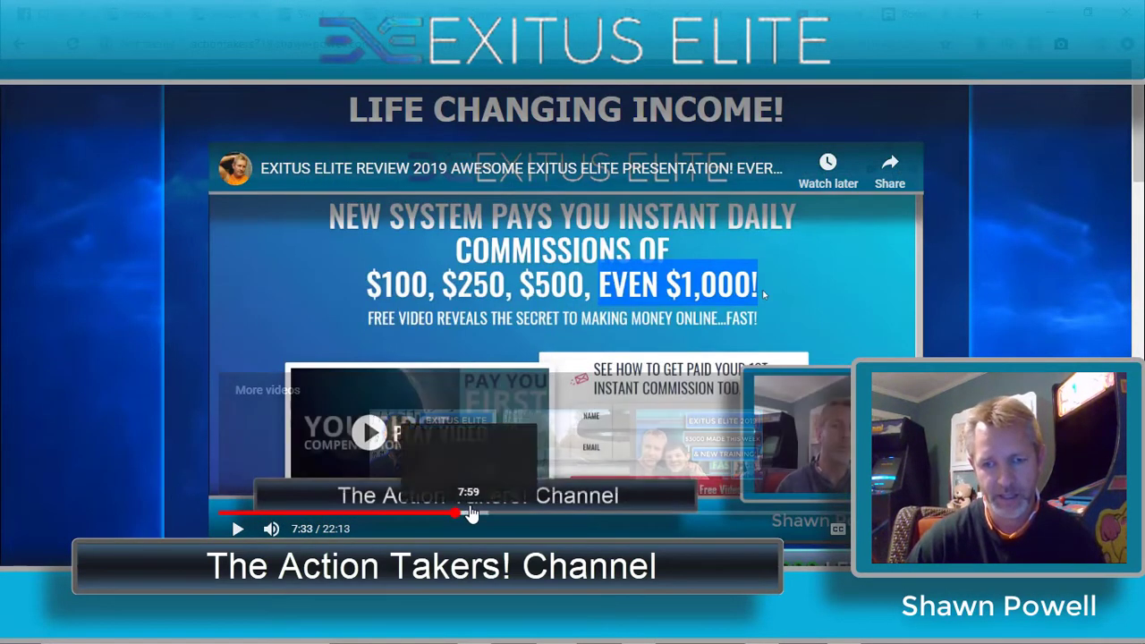
click(497, 514)
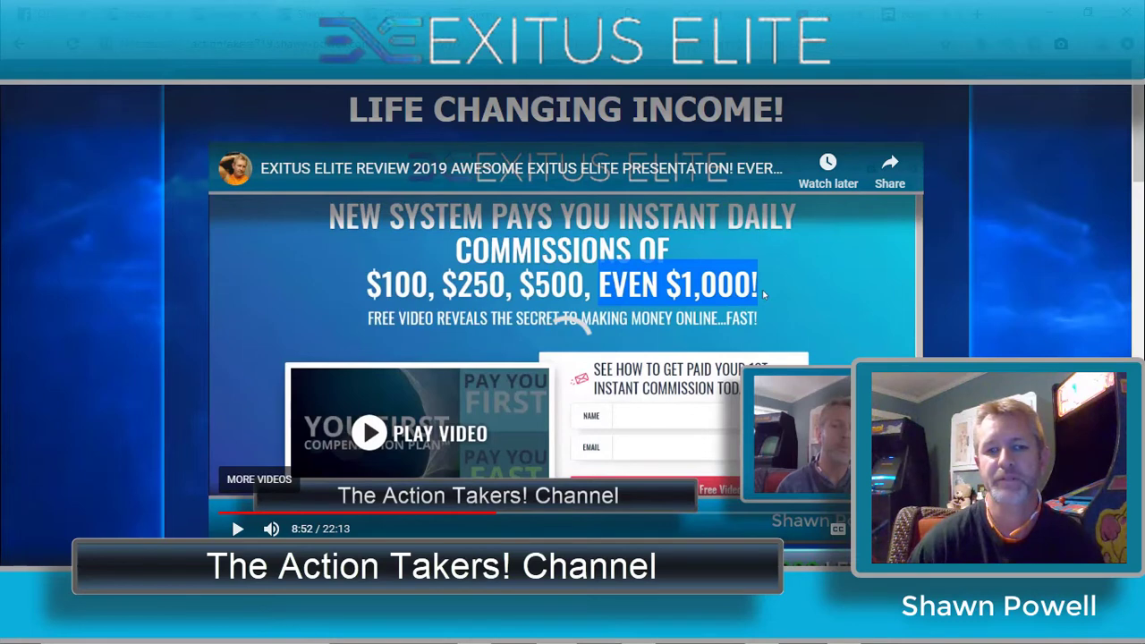
click(238, 528)
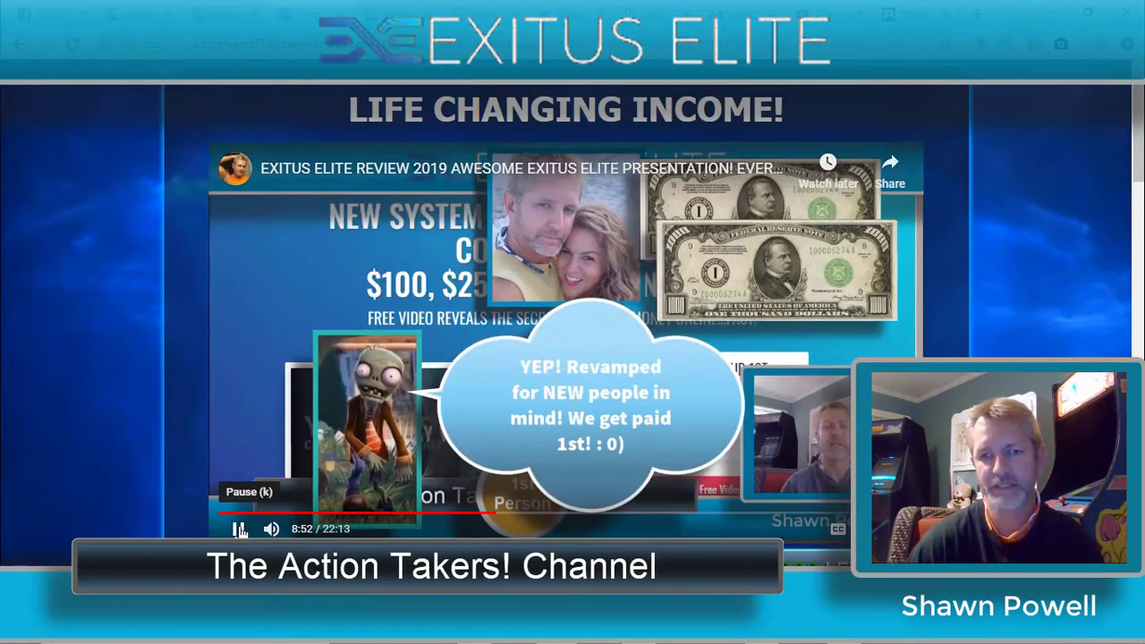
click(238, 529)
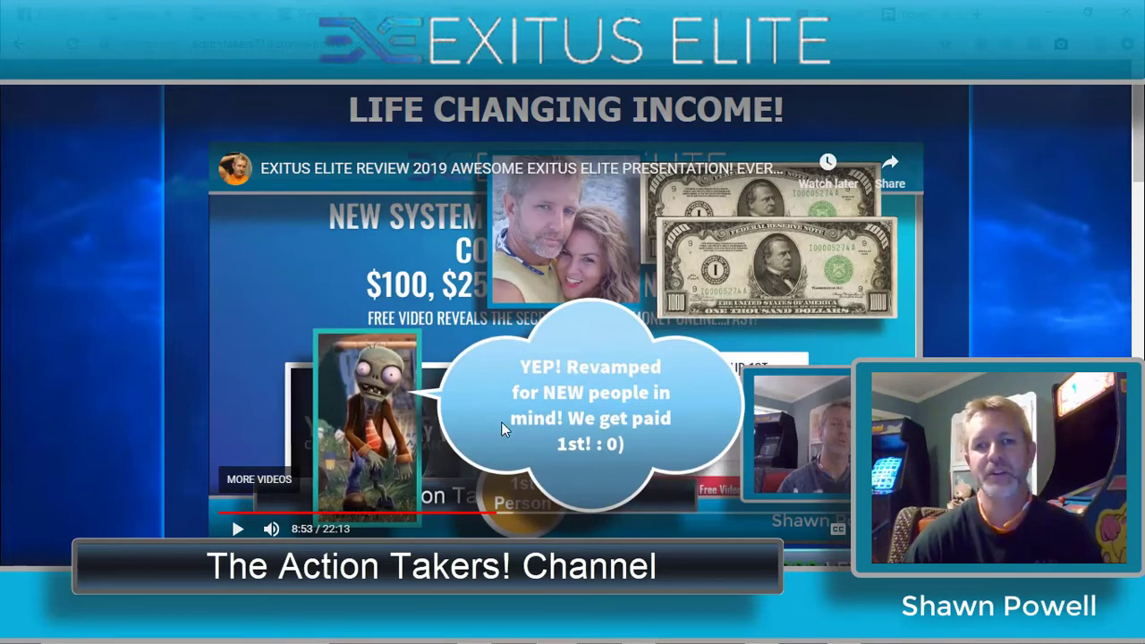
Look over the sales page below the video, examining the bonus banner and the numbered program links, and return to the video.
scroll(987, 333, down, 7)
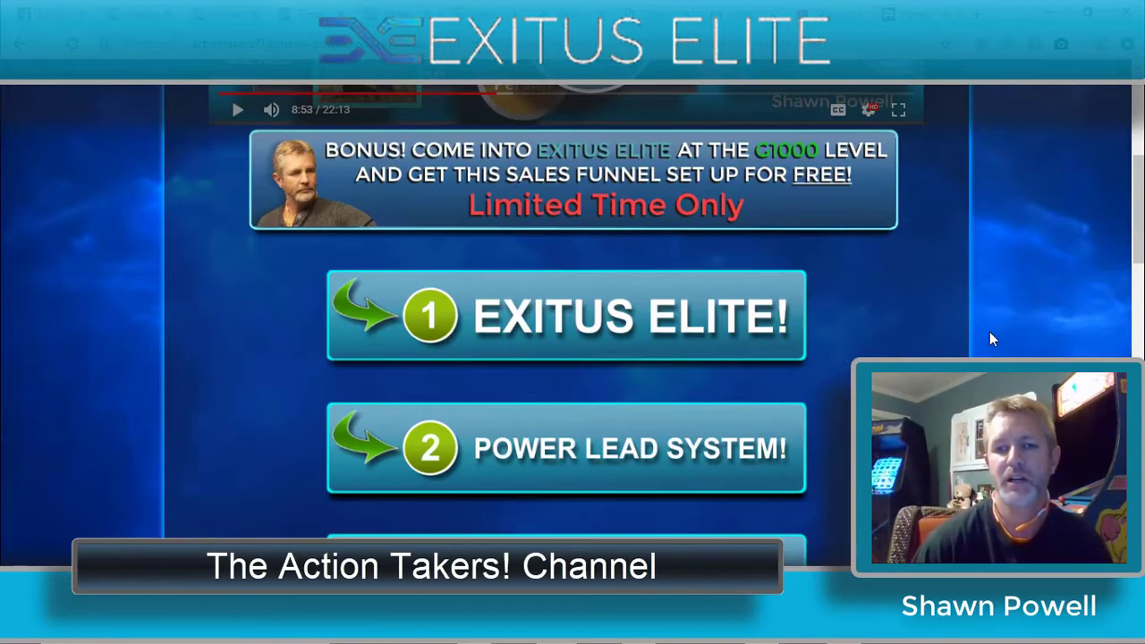
scroll(990, 334, up, 7)
scroll(990, 333, down, 2)
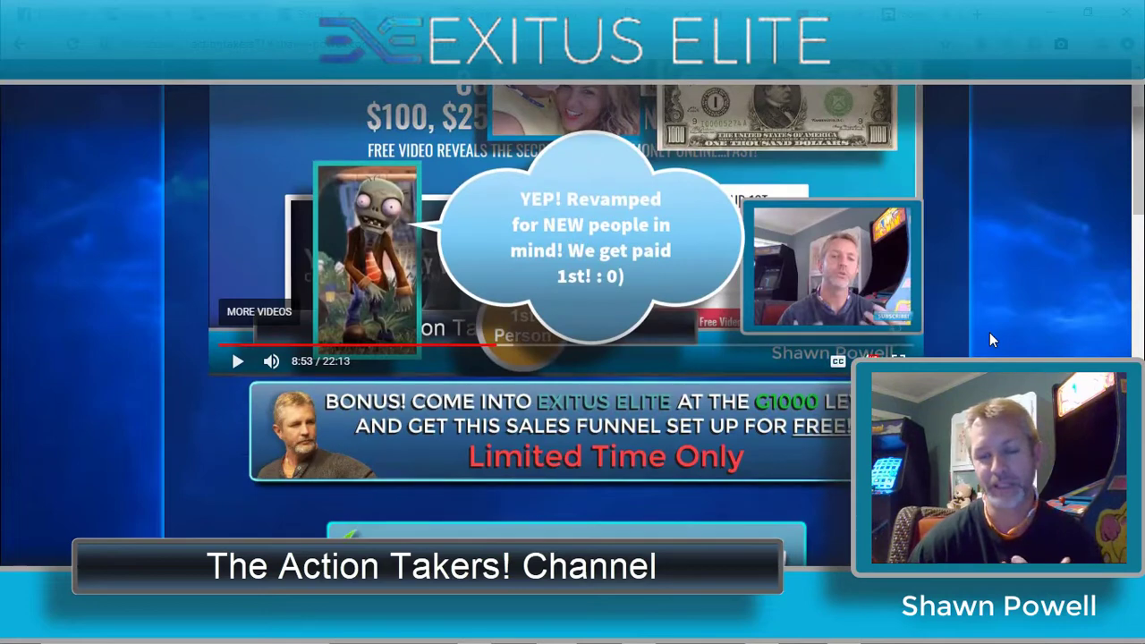
scroll(990, 335, down, 2)
scroll(990, 334, up, 4)
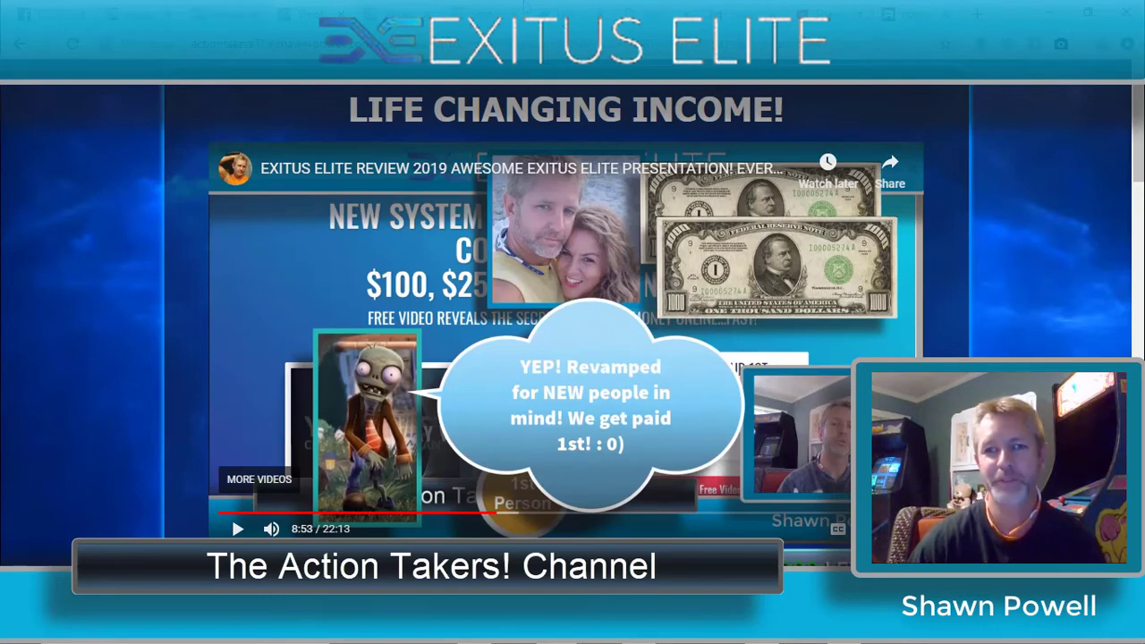
Switch to Facebook and open the Action Takers Success Group from the recent searches.
key(ctrl+Tab)
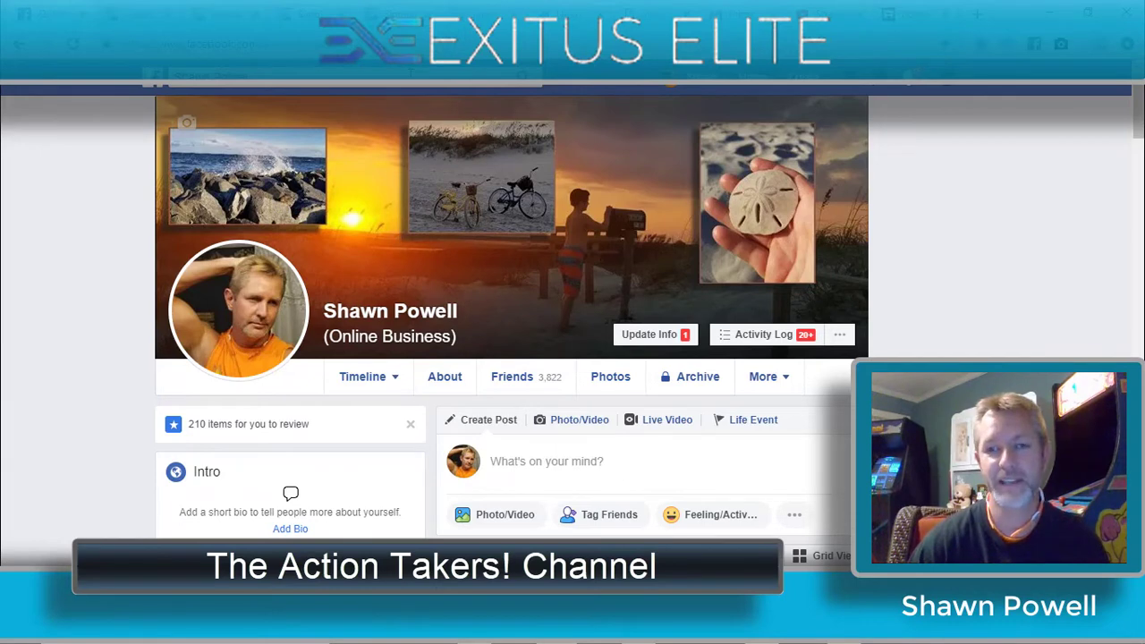
click(268, 75)
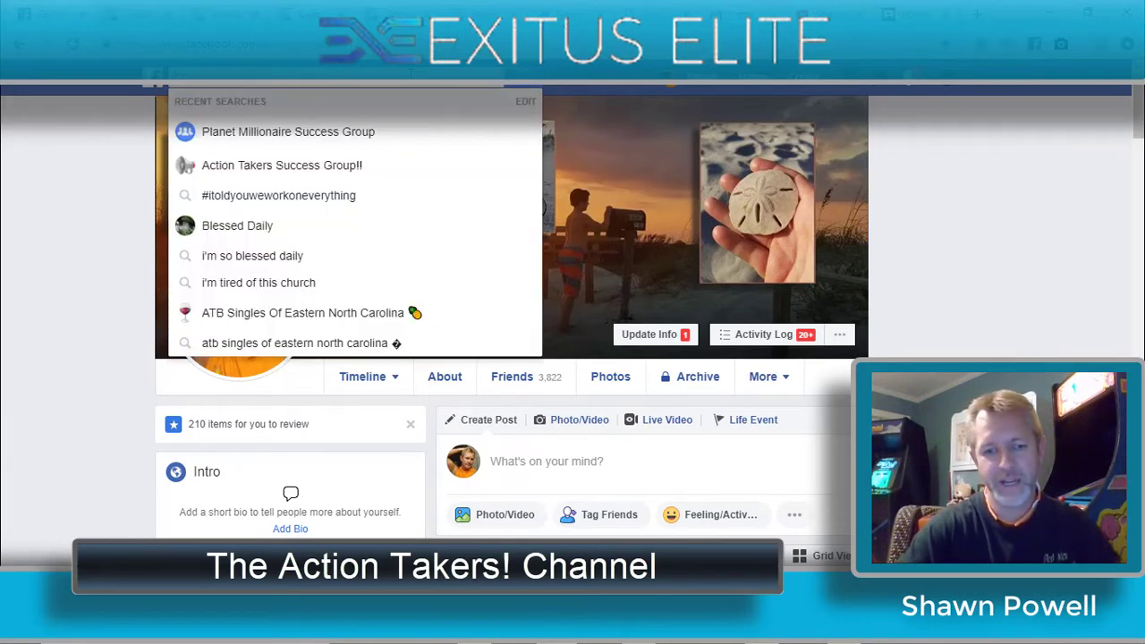
click(329, 171)
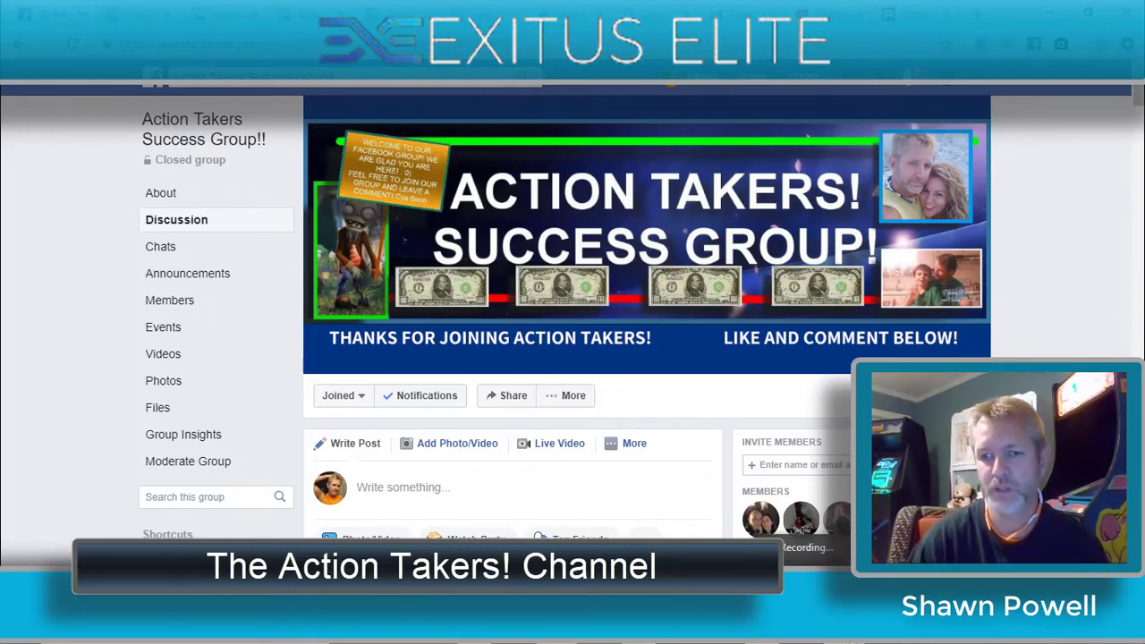
mouse_move(760, 626)
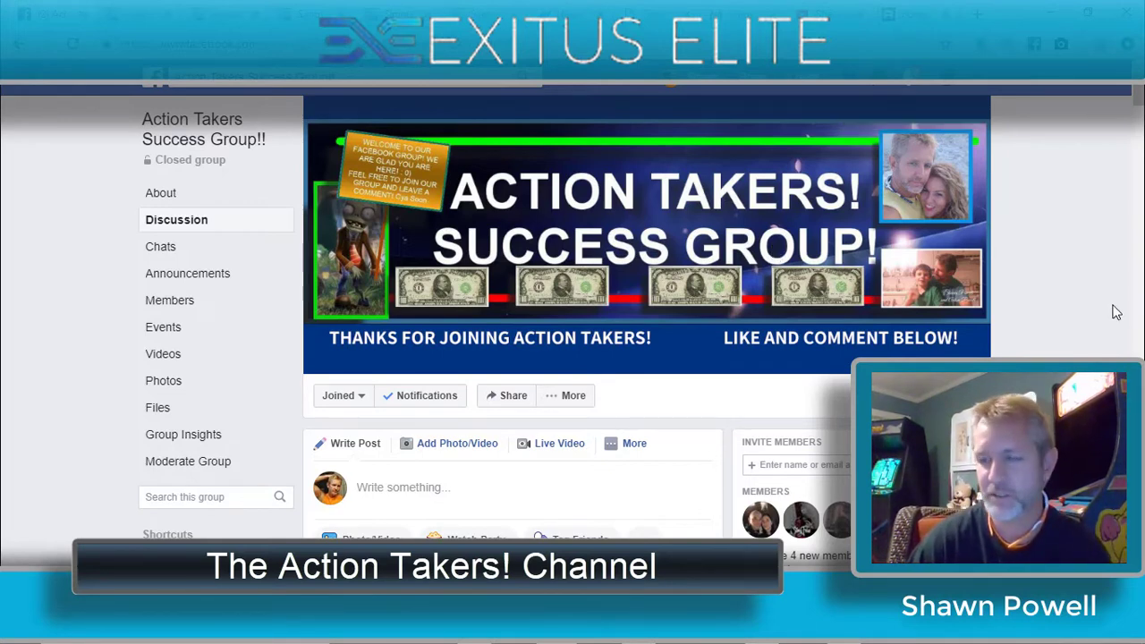
click(348, 76)
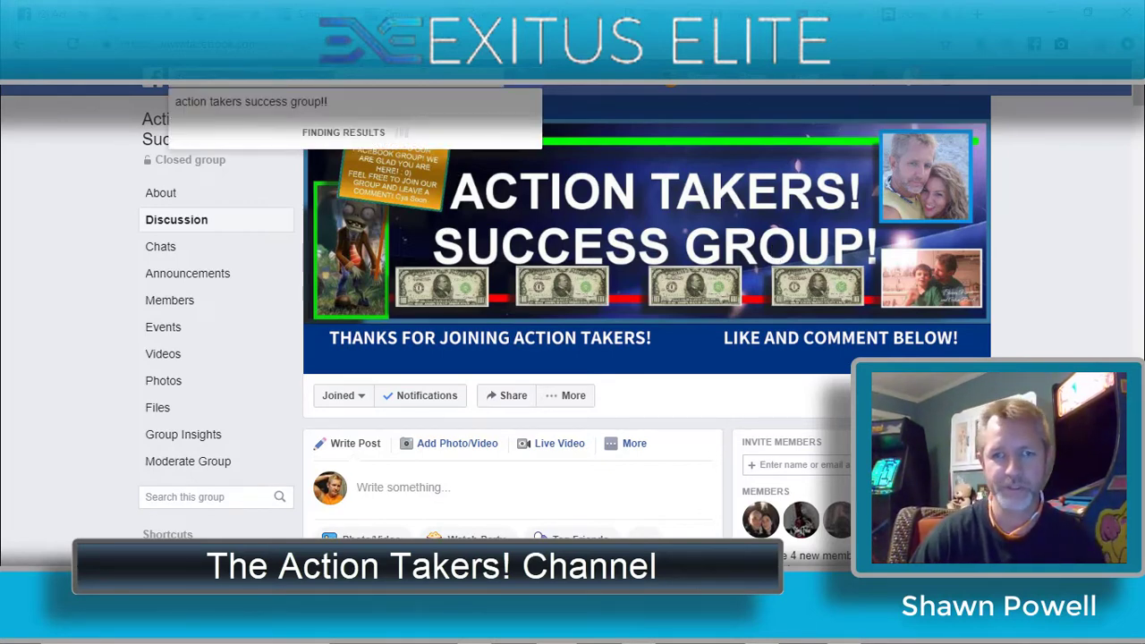
key(BackSpace)
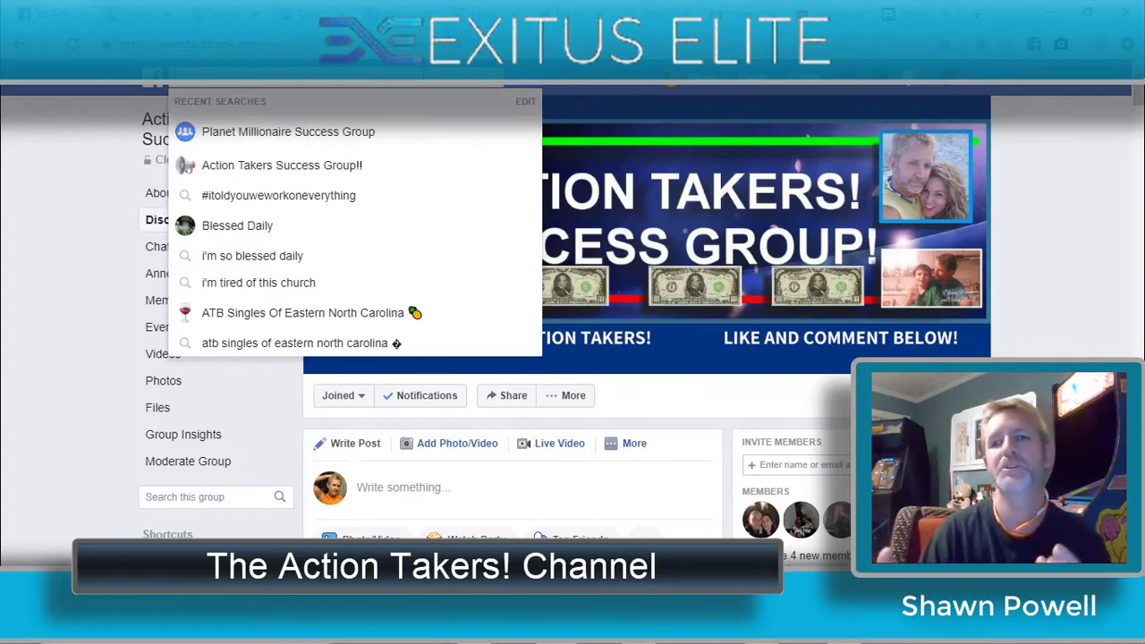
click(1101, 231)
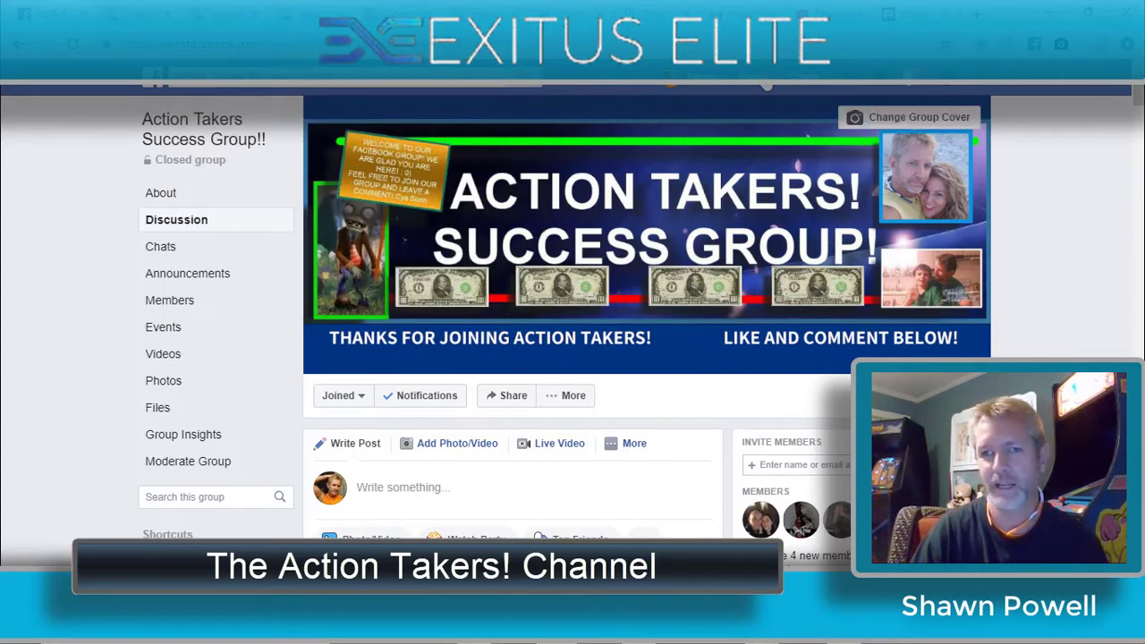
Go from the group to the profile timeline and view the "How To Build Any Business FREE Training" thumbnail enlarged.
scroll(646, 287, down, 3)
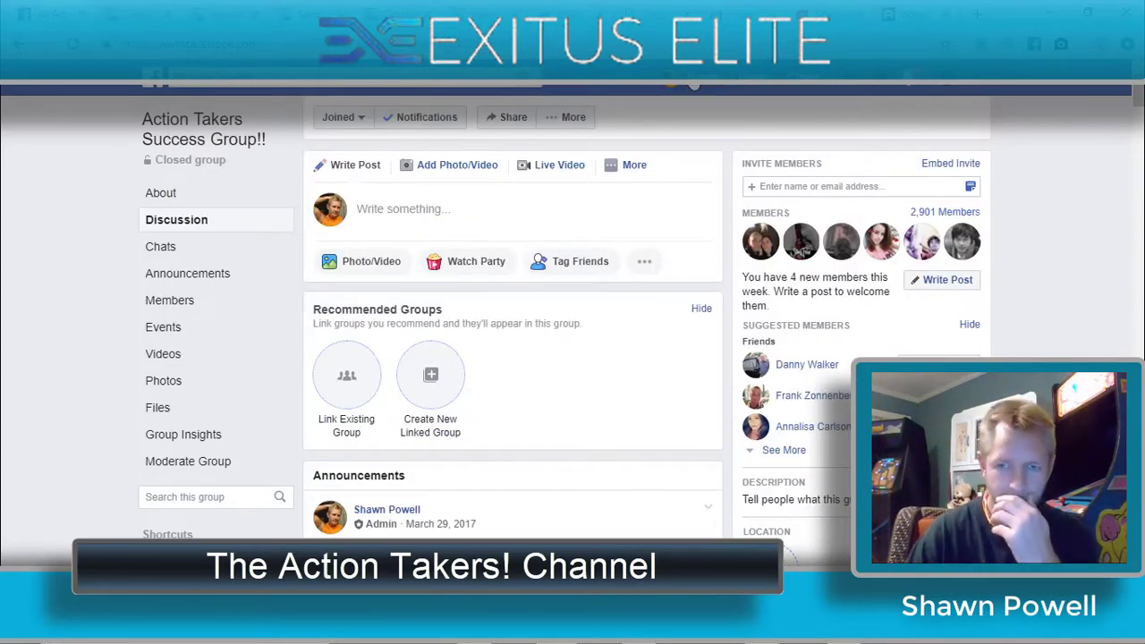
click(972, 79)
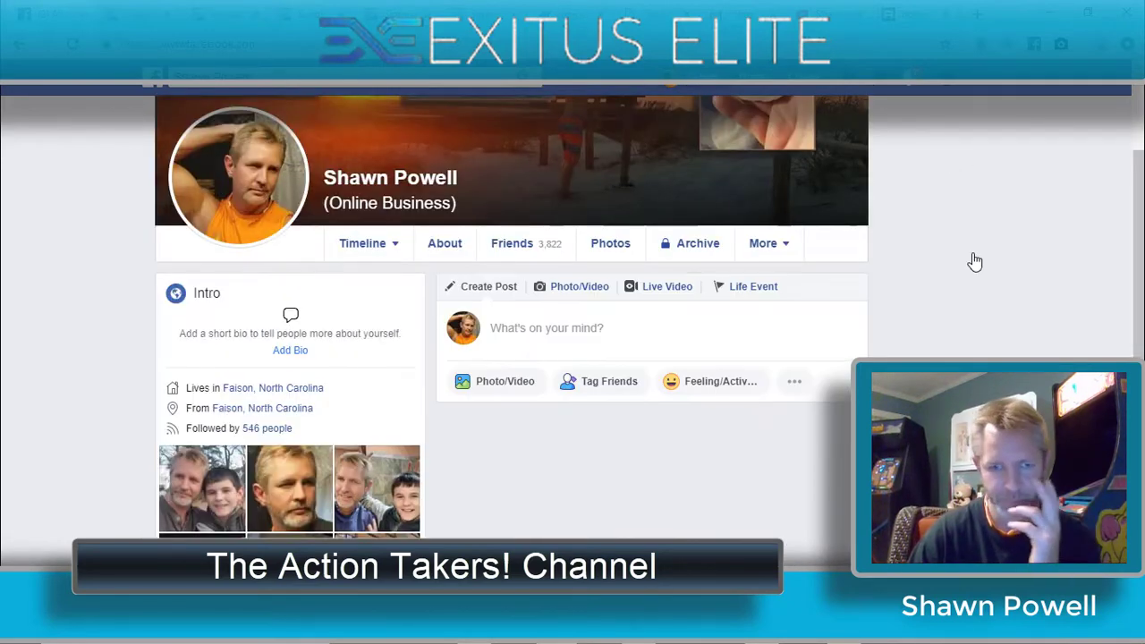
scroll(972, 252, down, 10)
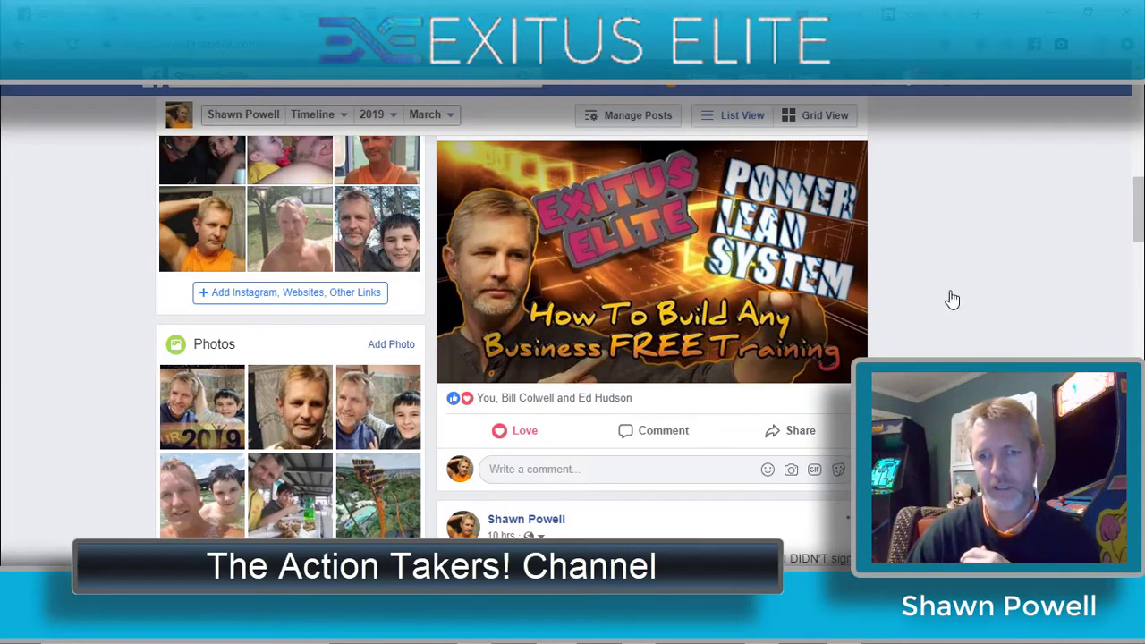
click(842, 287)
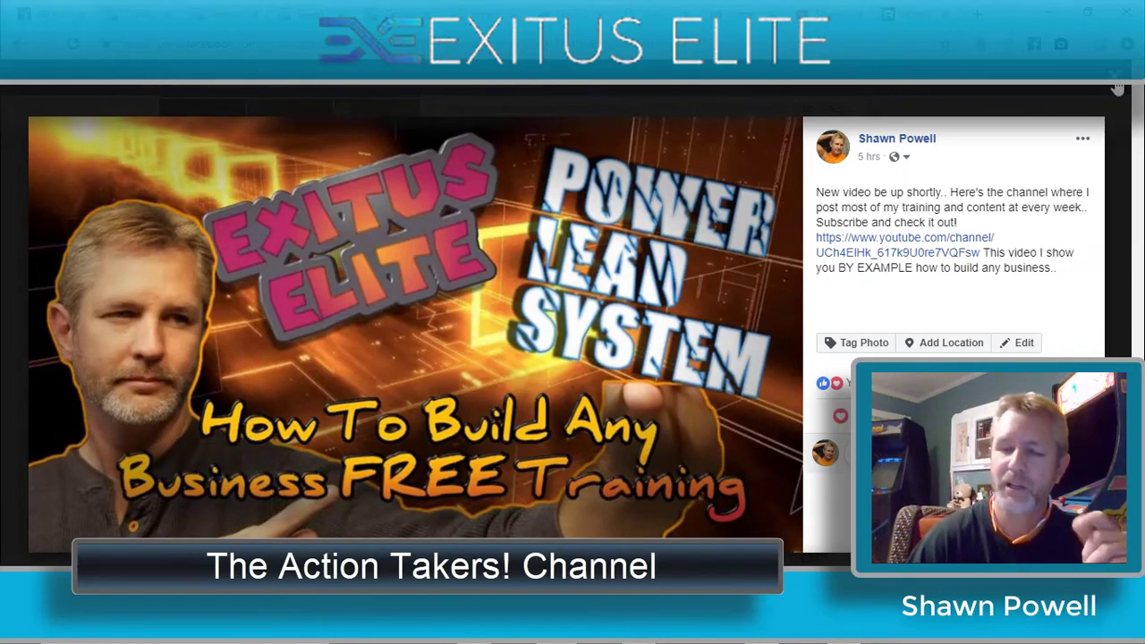
click(1117, 87)
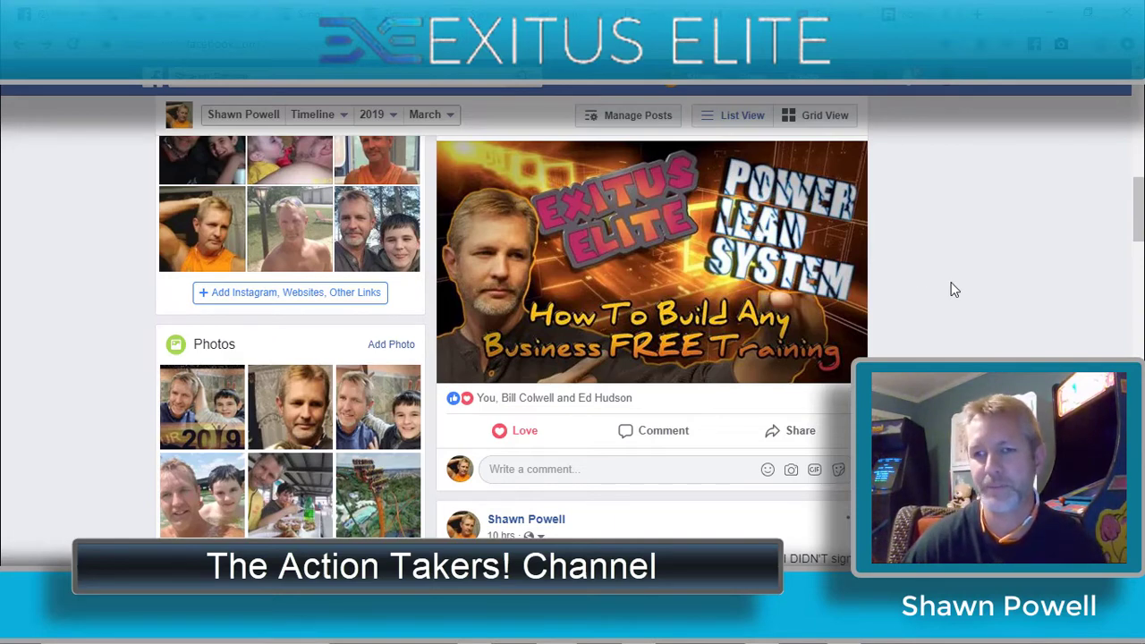
Look through the older timeline posts for cutout thumbnails and view the "Power Lead System Day 1 Solutions! 2019" image enlarged.
scroll(950, 282, up, 2)
scroll(950, 282, down, 2)
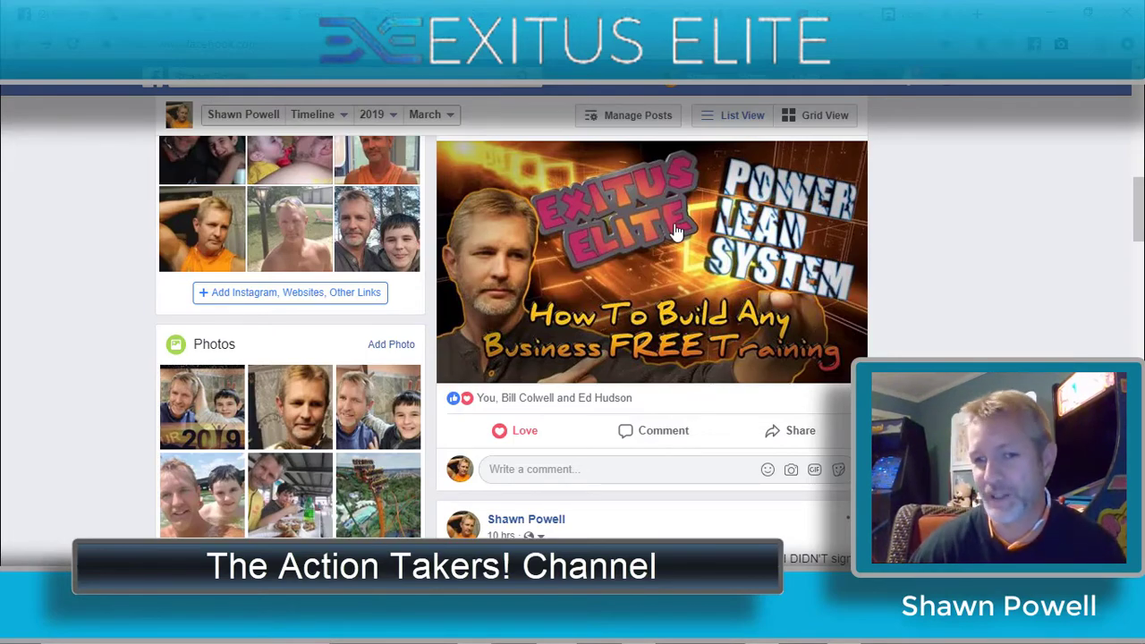
scroll(951, 358, down, 5)
scroll(950, 354, up, 3)
scroll(950, 354, down, 3)
scroll(951, 355, up, 5)
scroll(951, 354, down, 10)
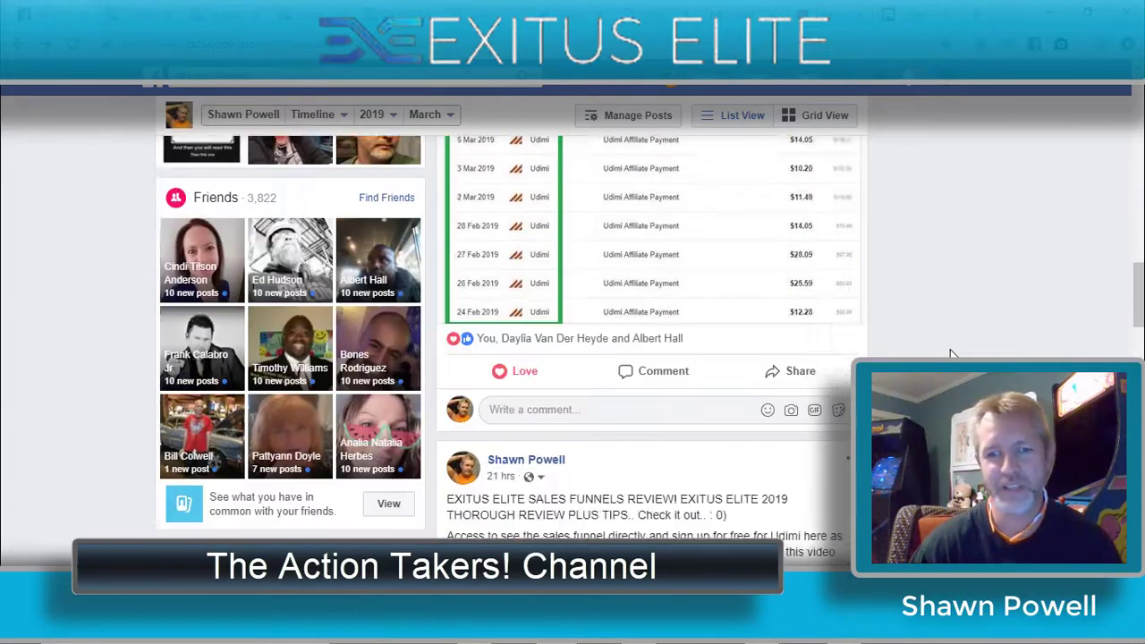
scroll(950, 354, down, 10)
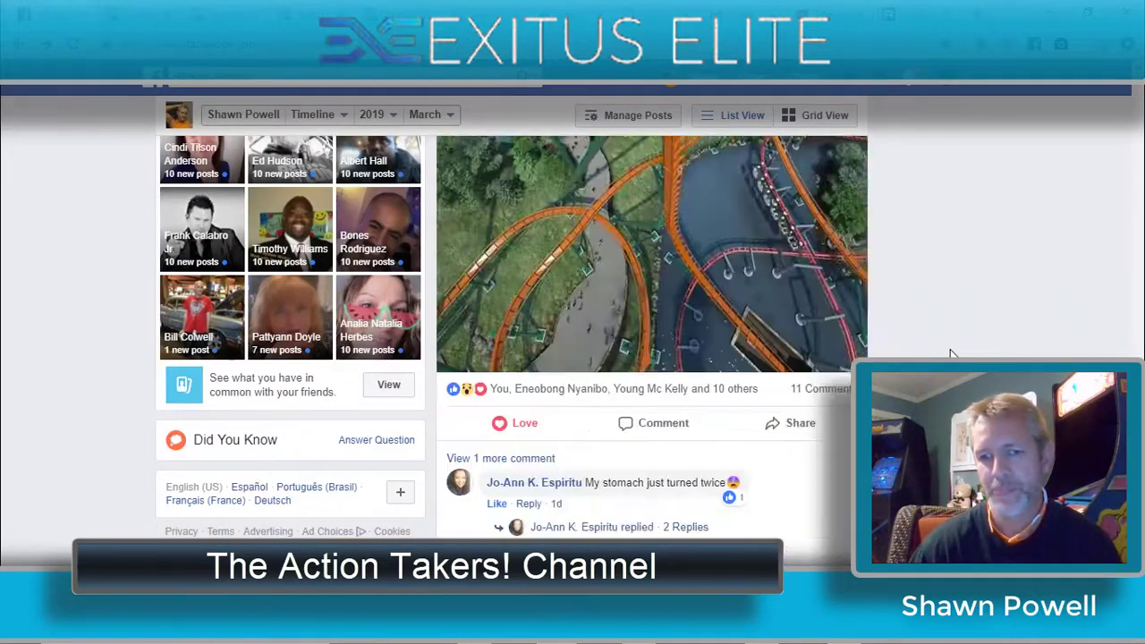
scroll(950, 354, down, 10)
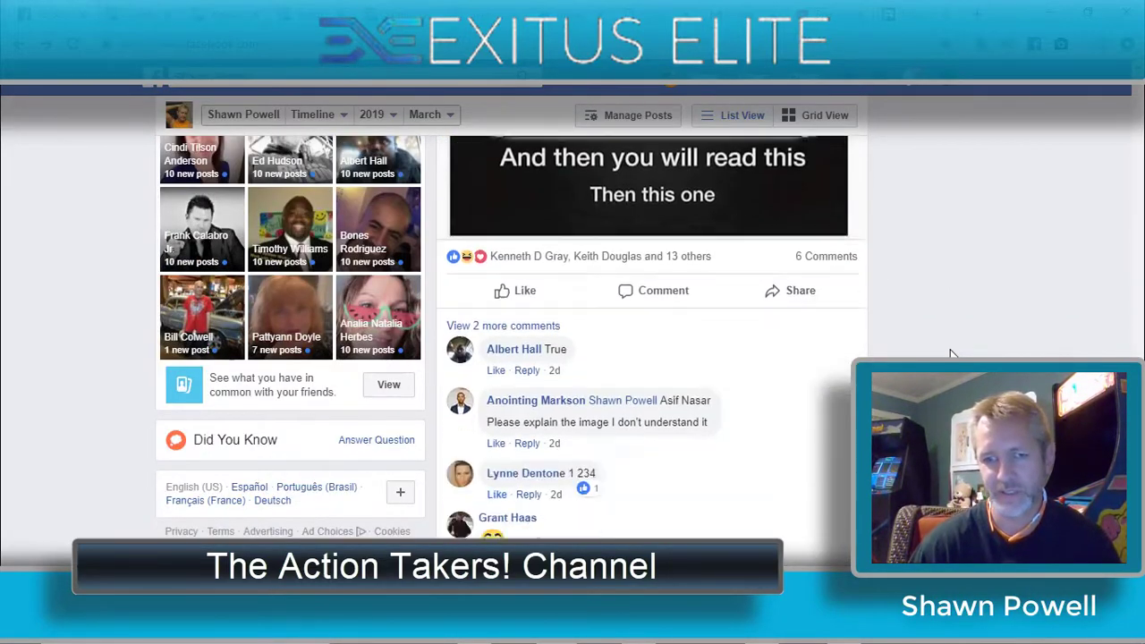
scroll(951, 354, down, 5)
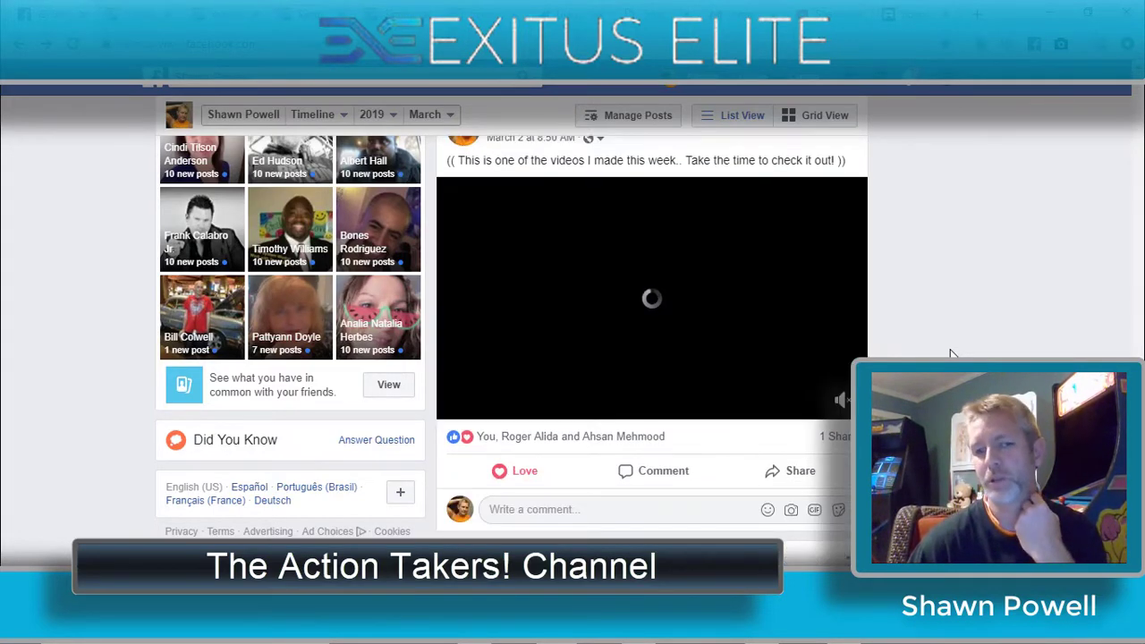
scroll(950, 354, down, 6)
scroll(950, 355, down, 2)
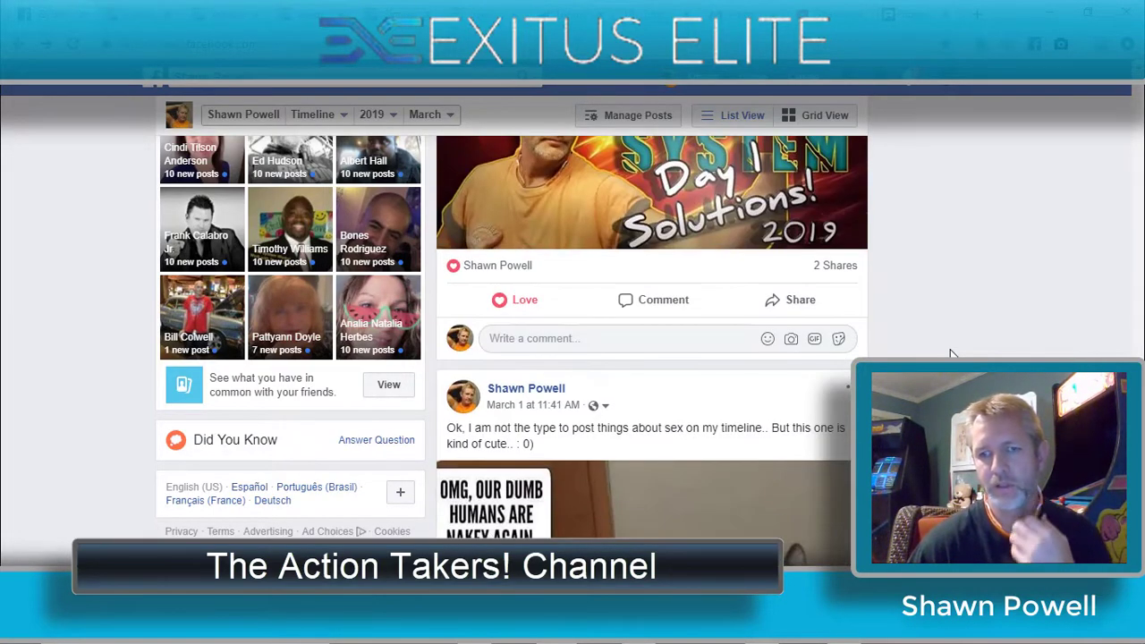
scroll(951, 354, up, 3)
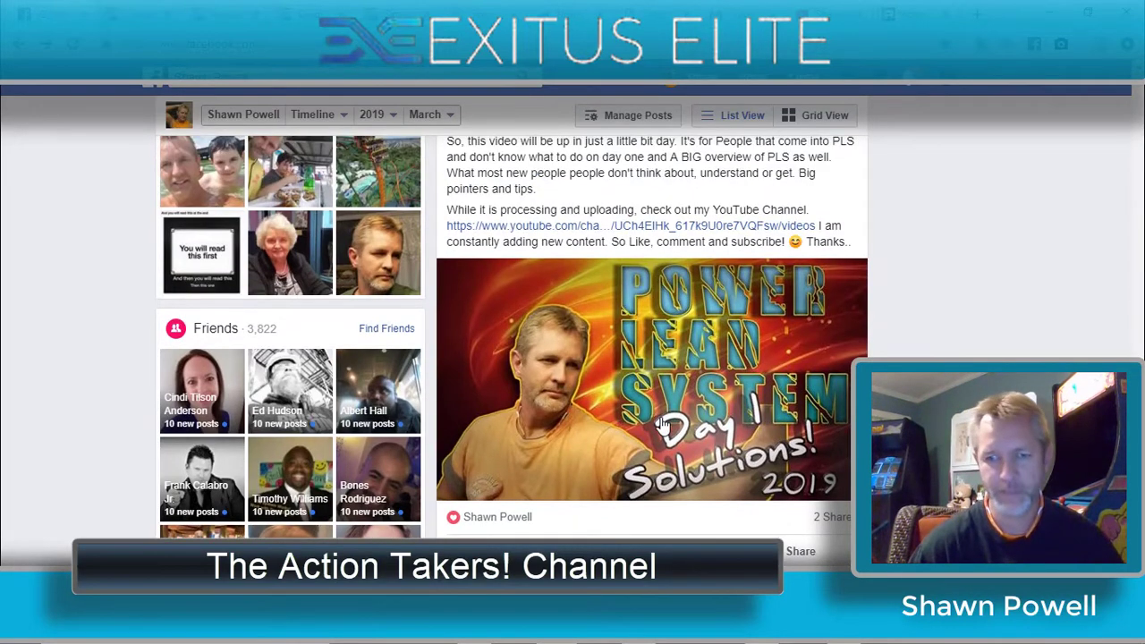
click(661, 426)
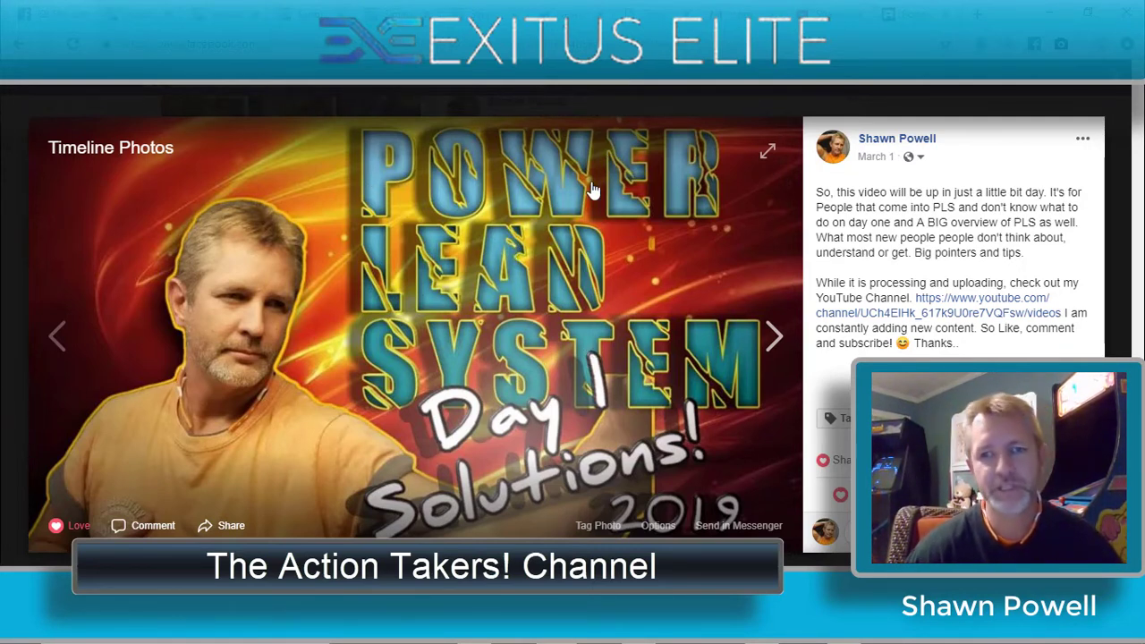
click(1116, 88)
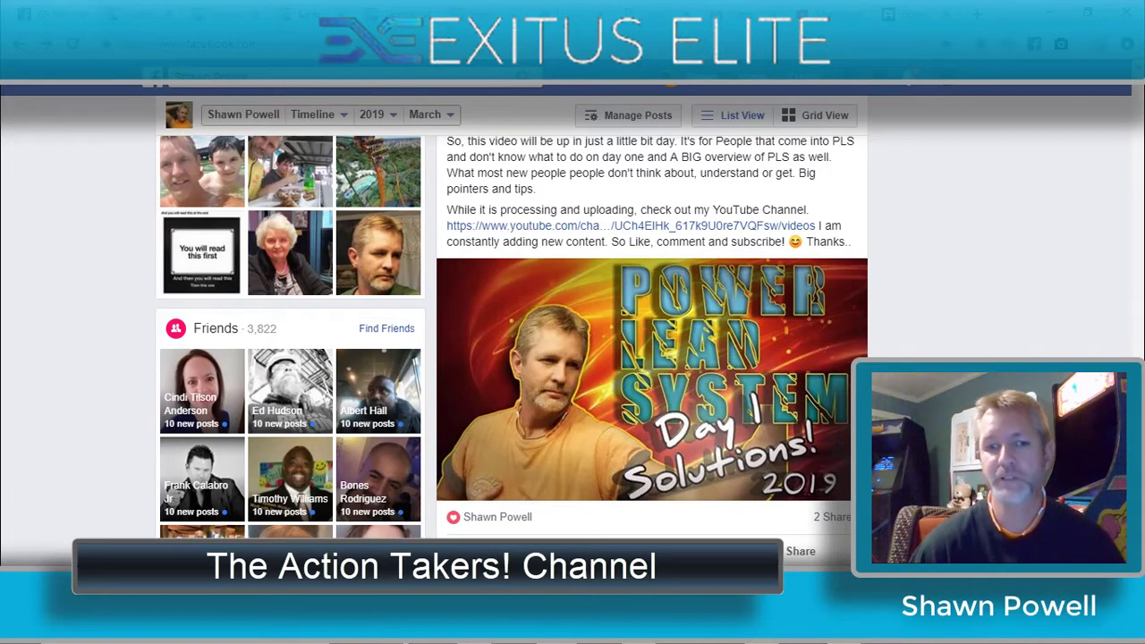
Switch to File Explorer, go to the Thumbnail images folder and open the image whose name starts with 52432289.
key(super+e)
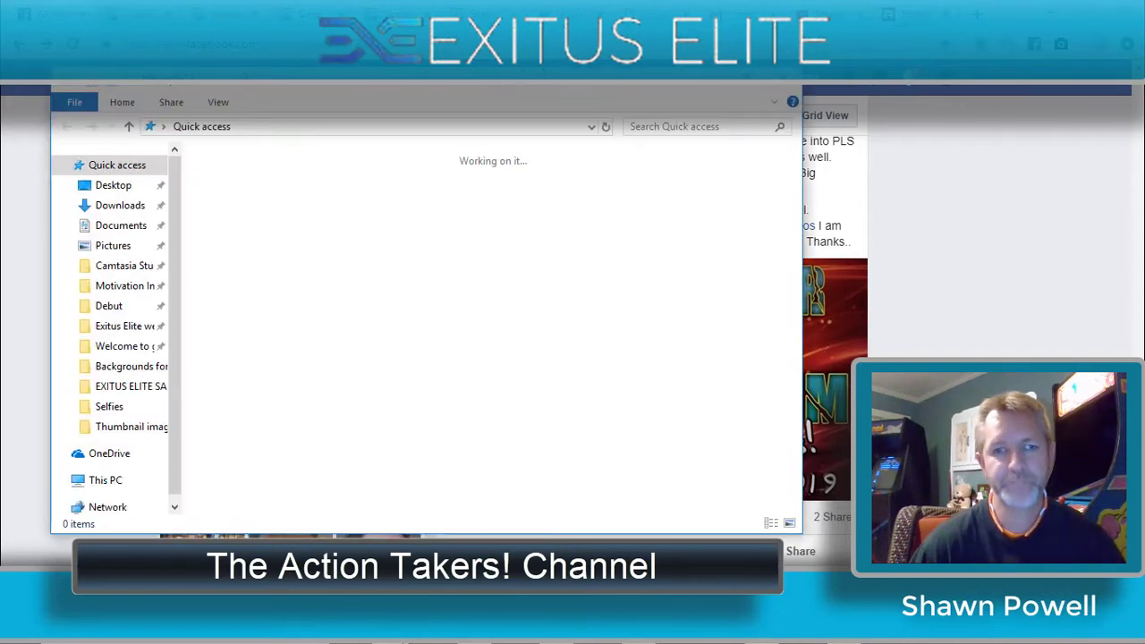
click(115, 427)
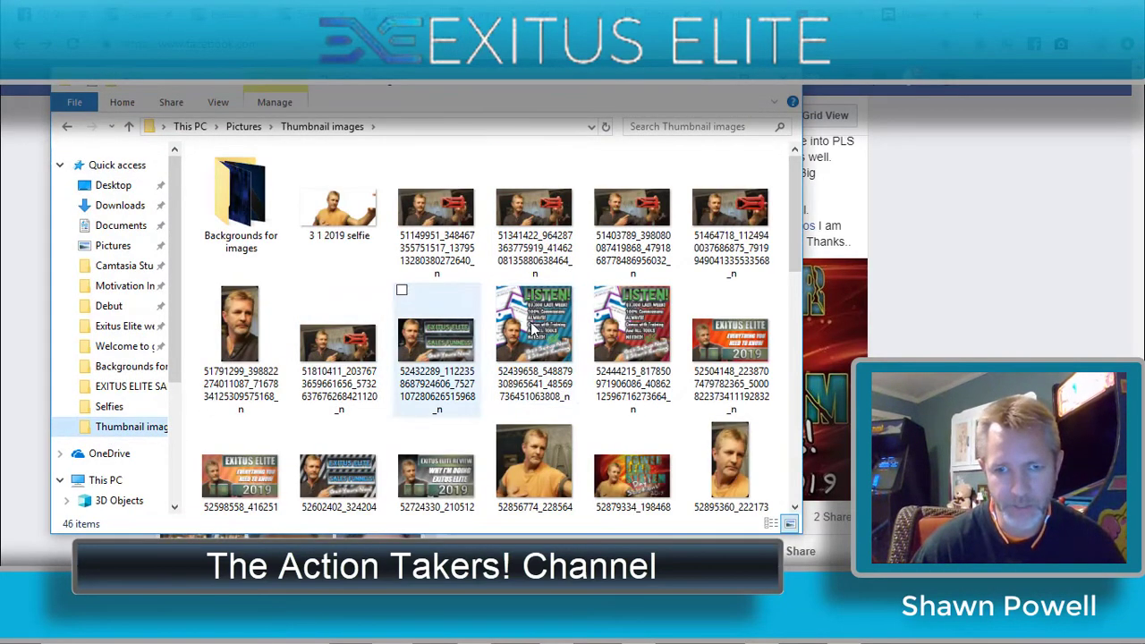
click(449, 347)
double_click(448, 345)
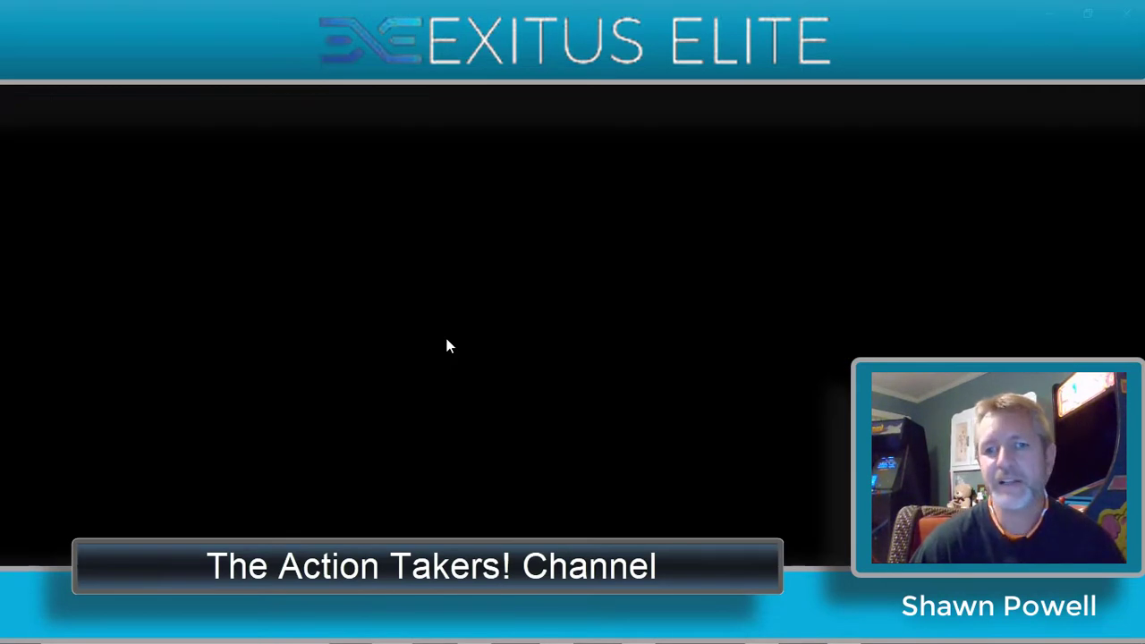